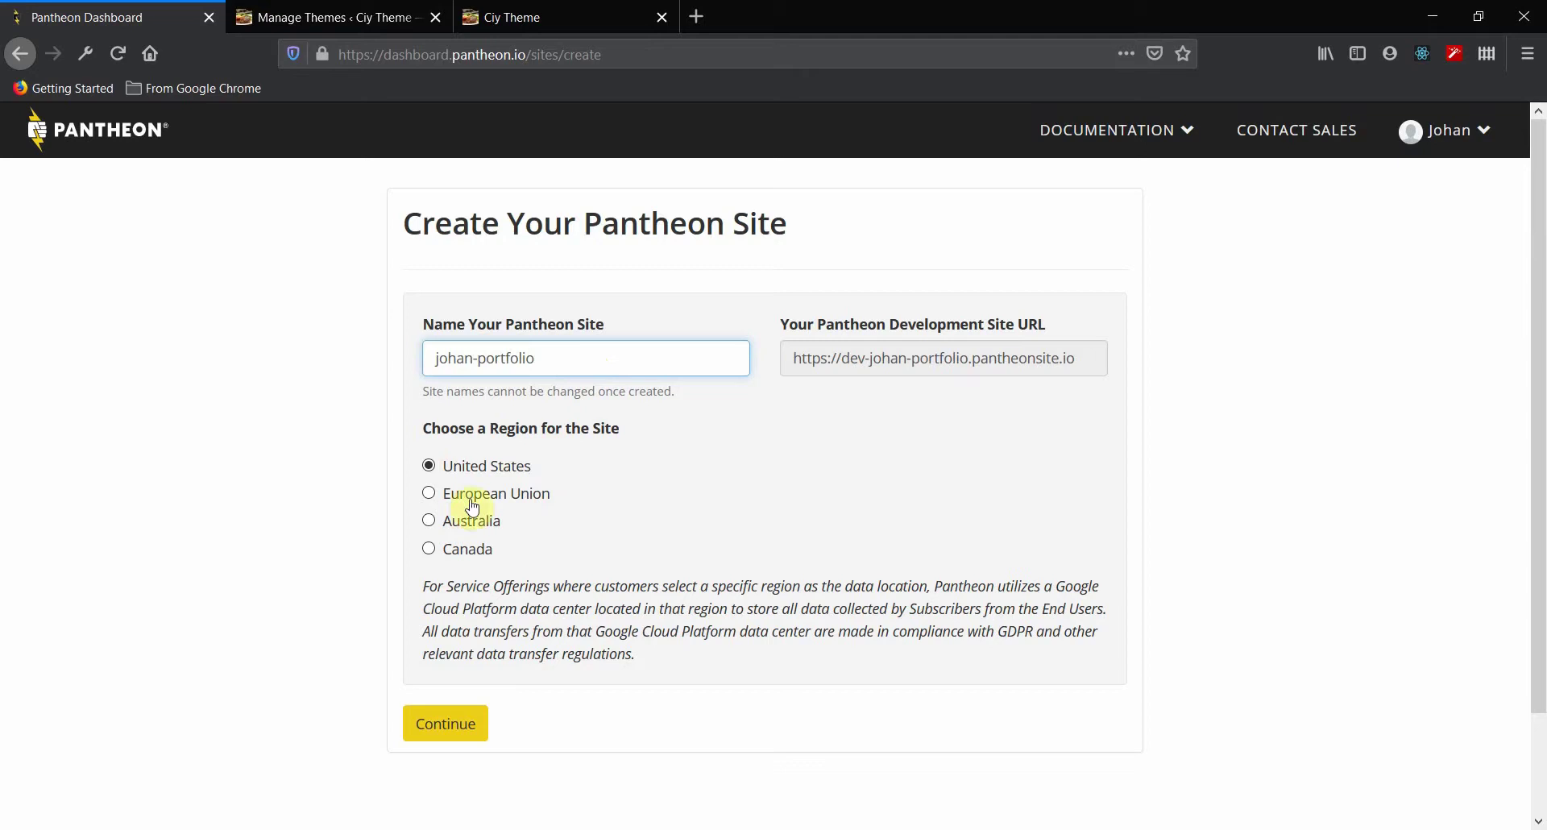
Step: Choose the European Union as the site's region and deploy WordPress as its CMS
left_click(432, 497)
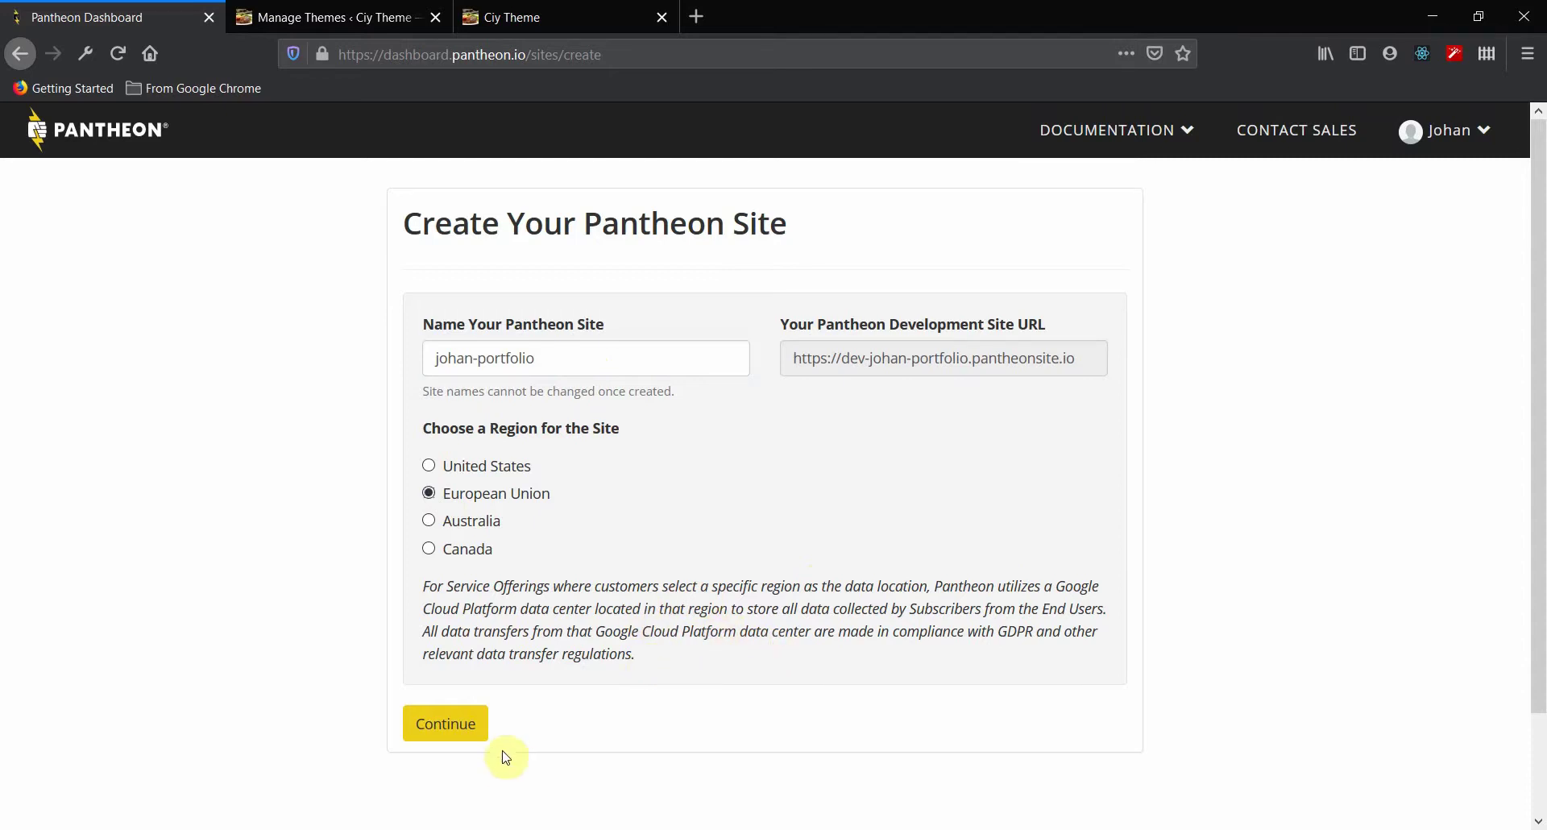
left_click(446, 729)
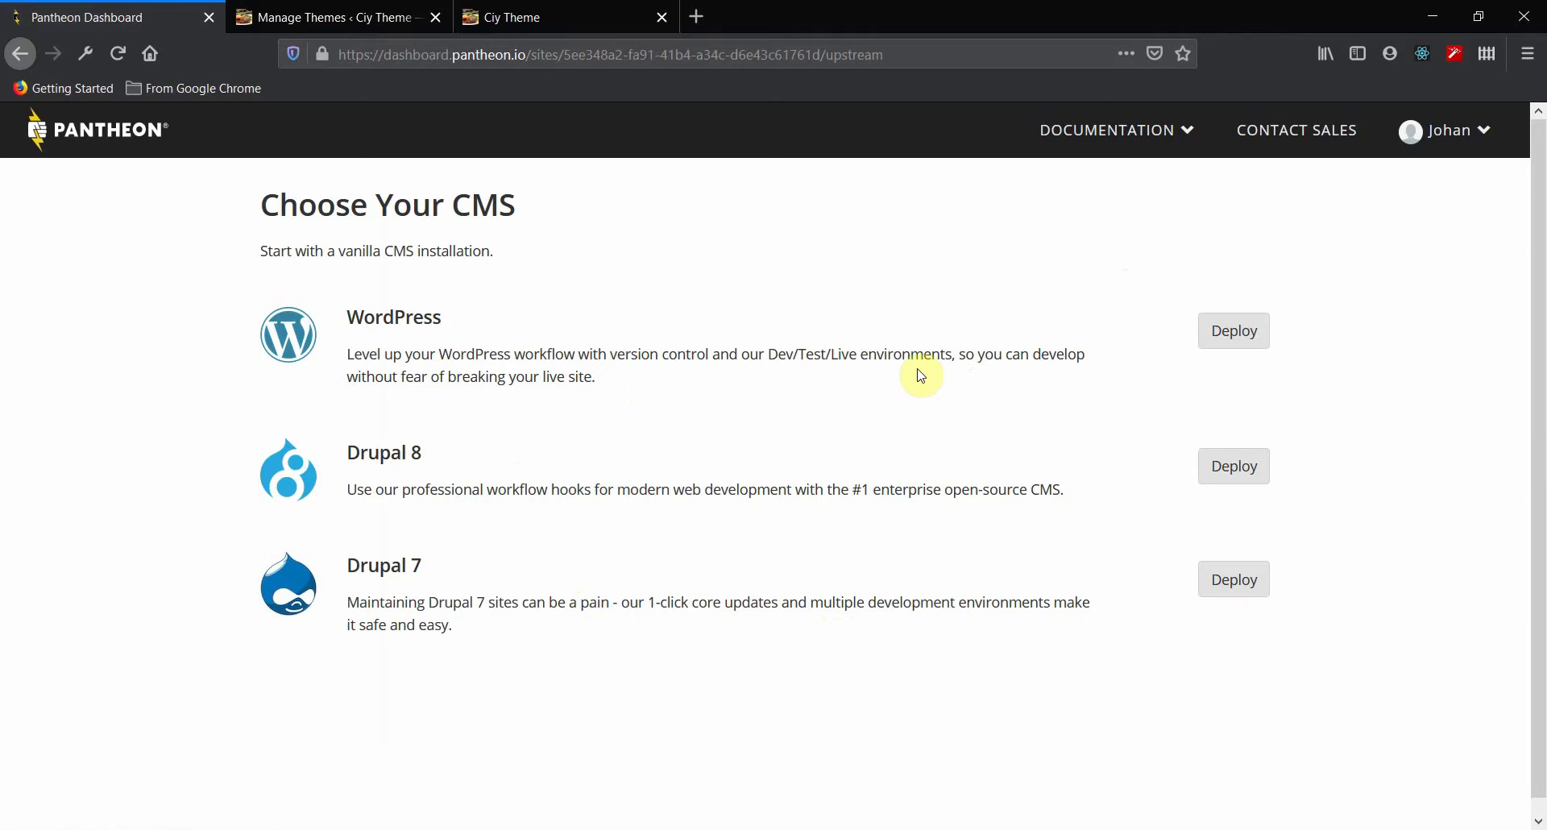
left_click(1234, 352)
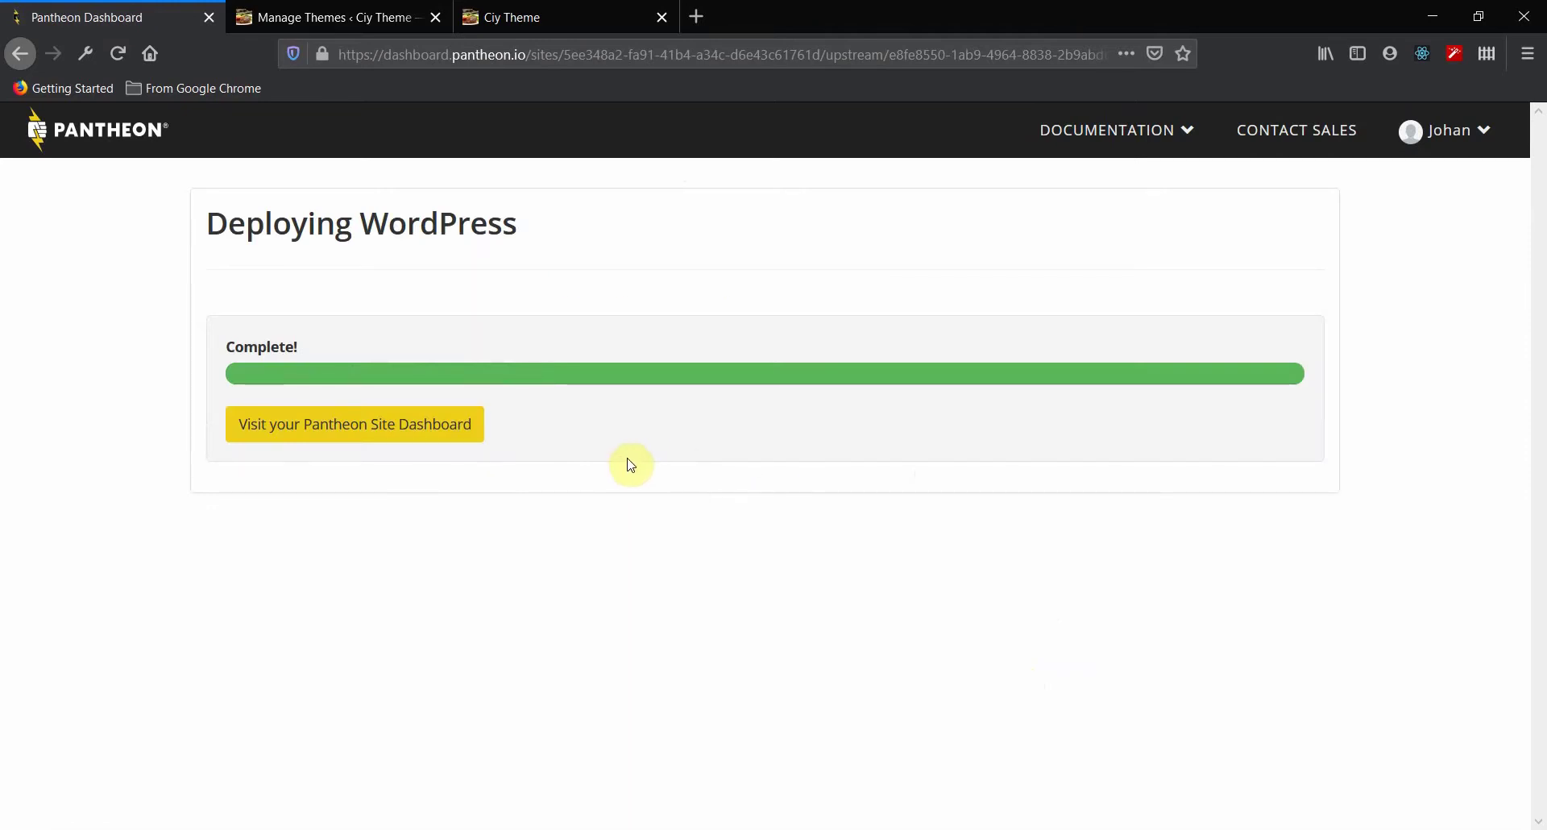
Step: Open the new site's Pantheon dashboard and review the Dev environment's code settings and commit log
left_click(425, 444)
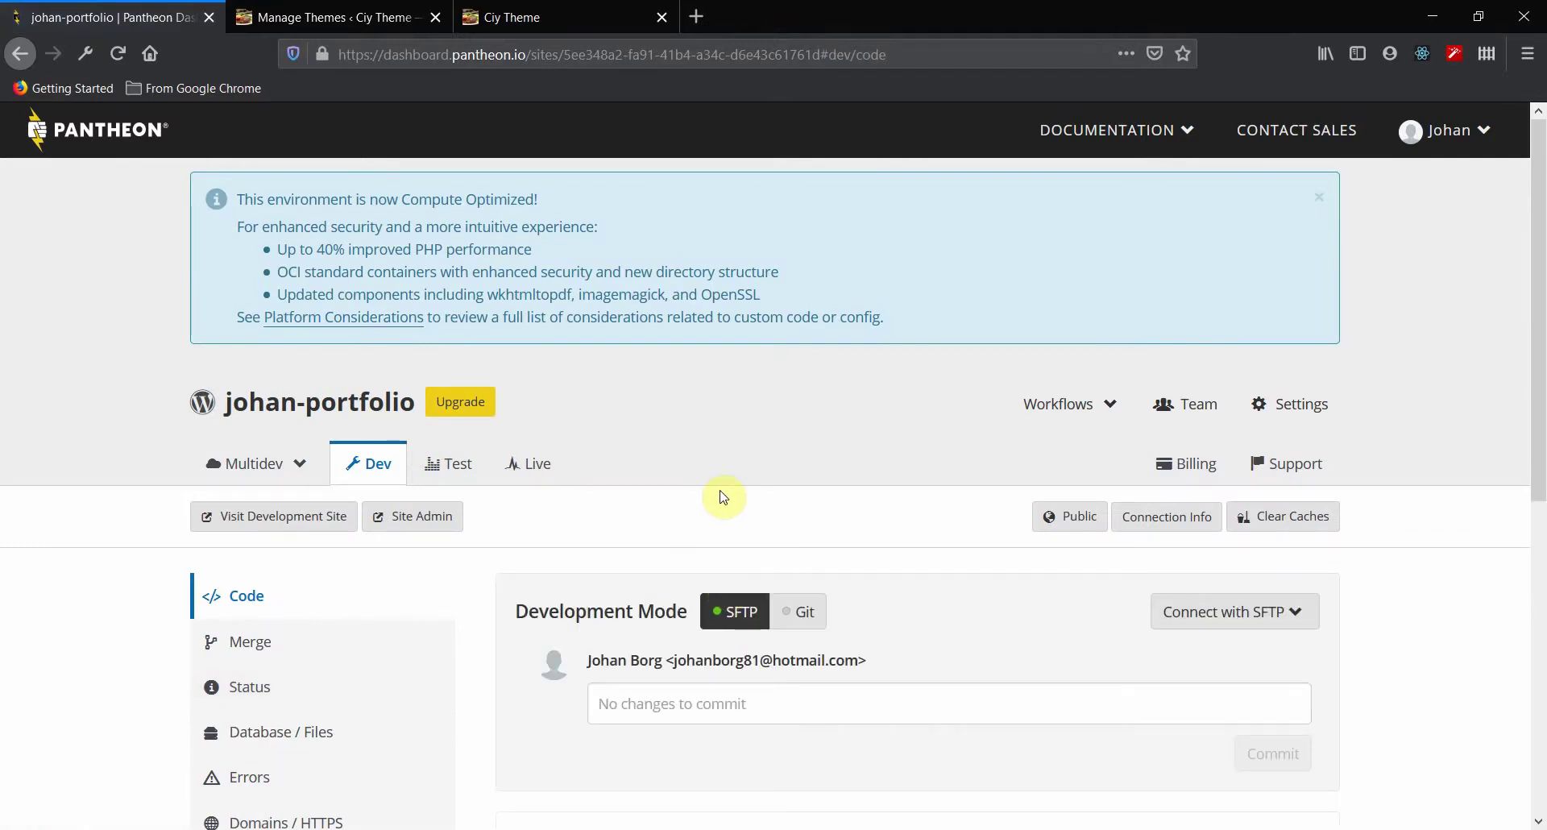
scroll(722, 496, "down", 2)
scroll(722, 496, "down", 5)
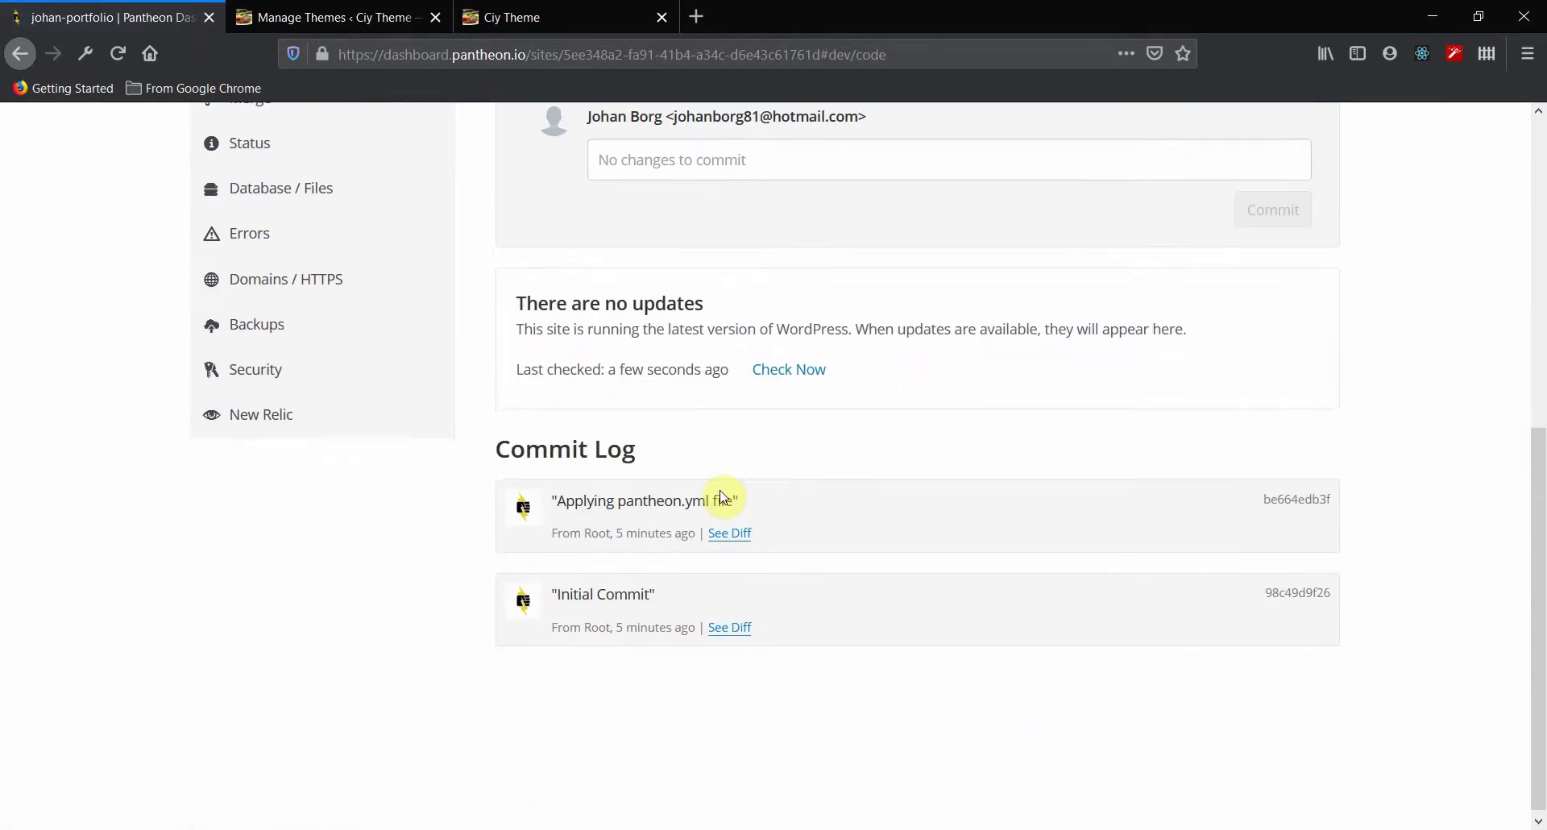
scroll(871, 463, "up", 5)
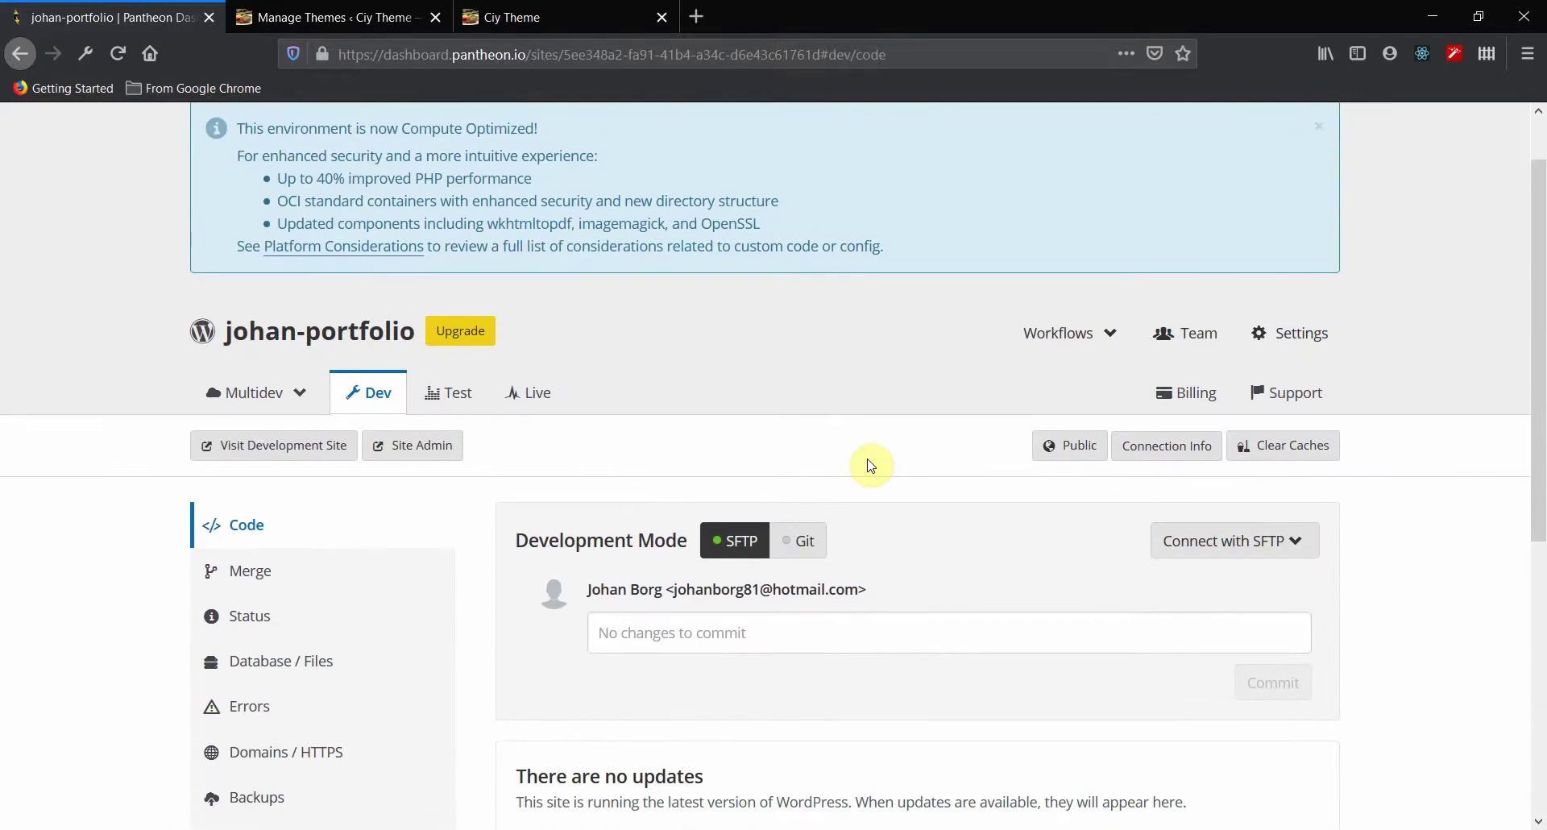
scroll(871, 465, "down", 2)
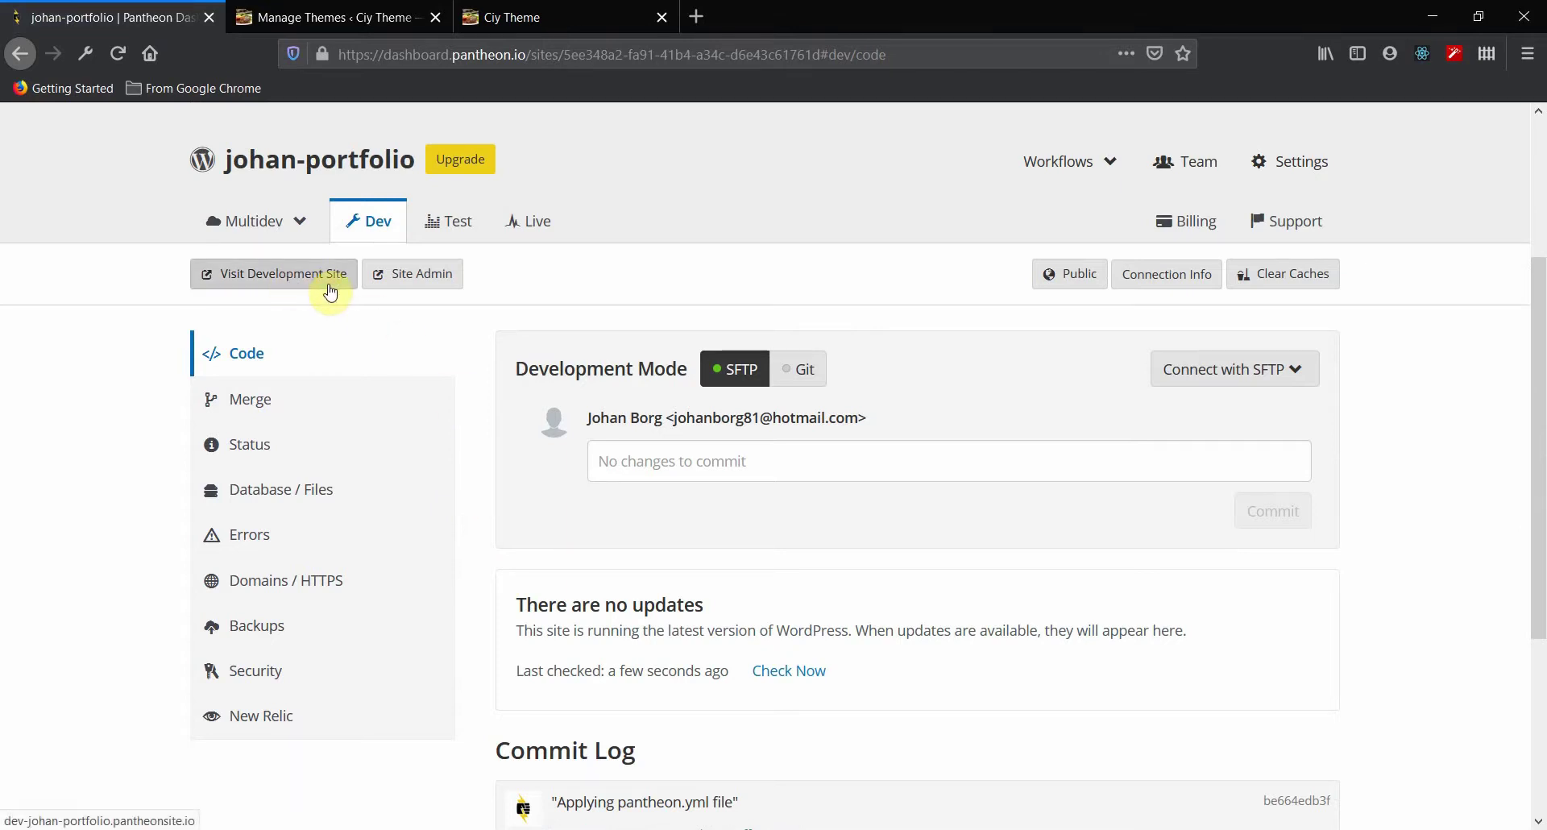
Step: Open the development site and start the WordPress installation in English (United States)
left_click(265, 275)
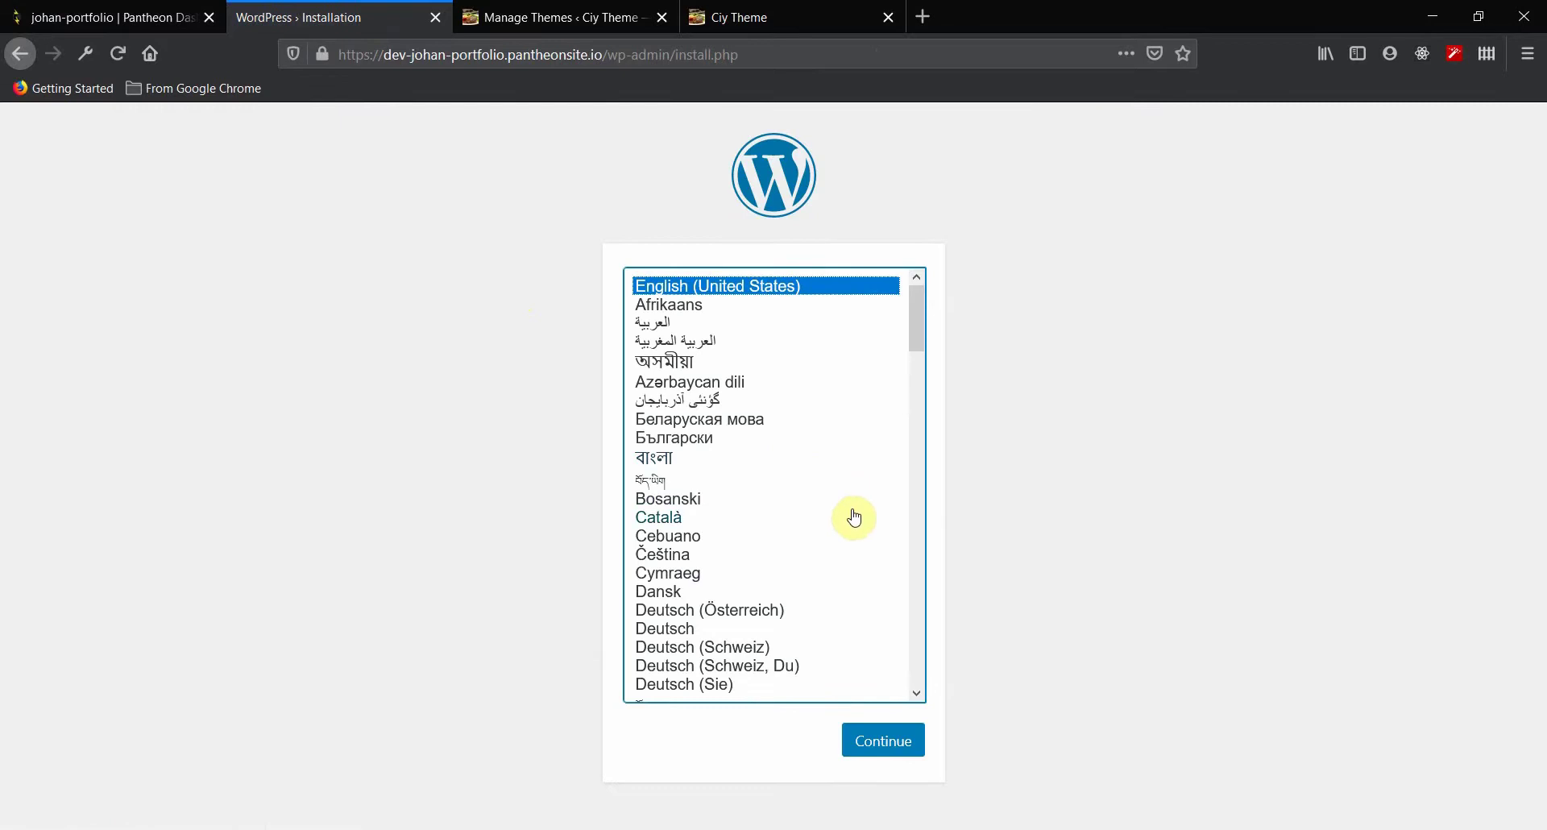
left_click(897, 753)
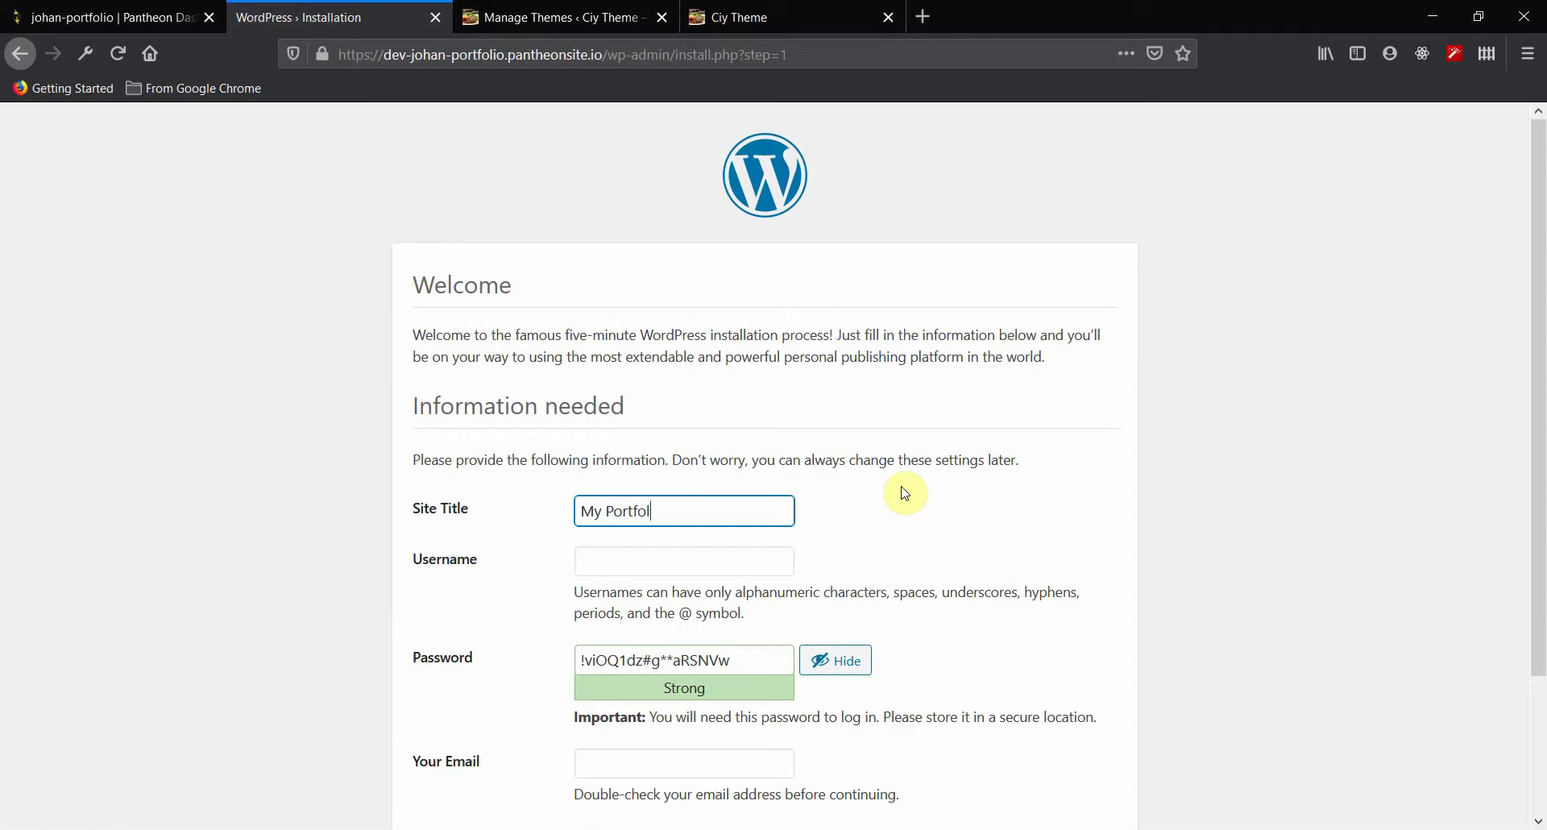
Step: Fill in the site title as My Portfolio, enter the admin username and replace the generated password with a chosen account password
left_click(748, 555)
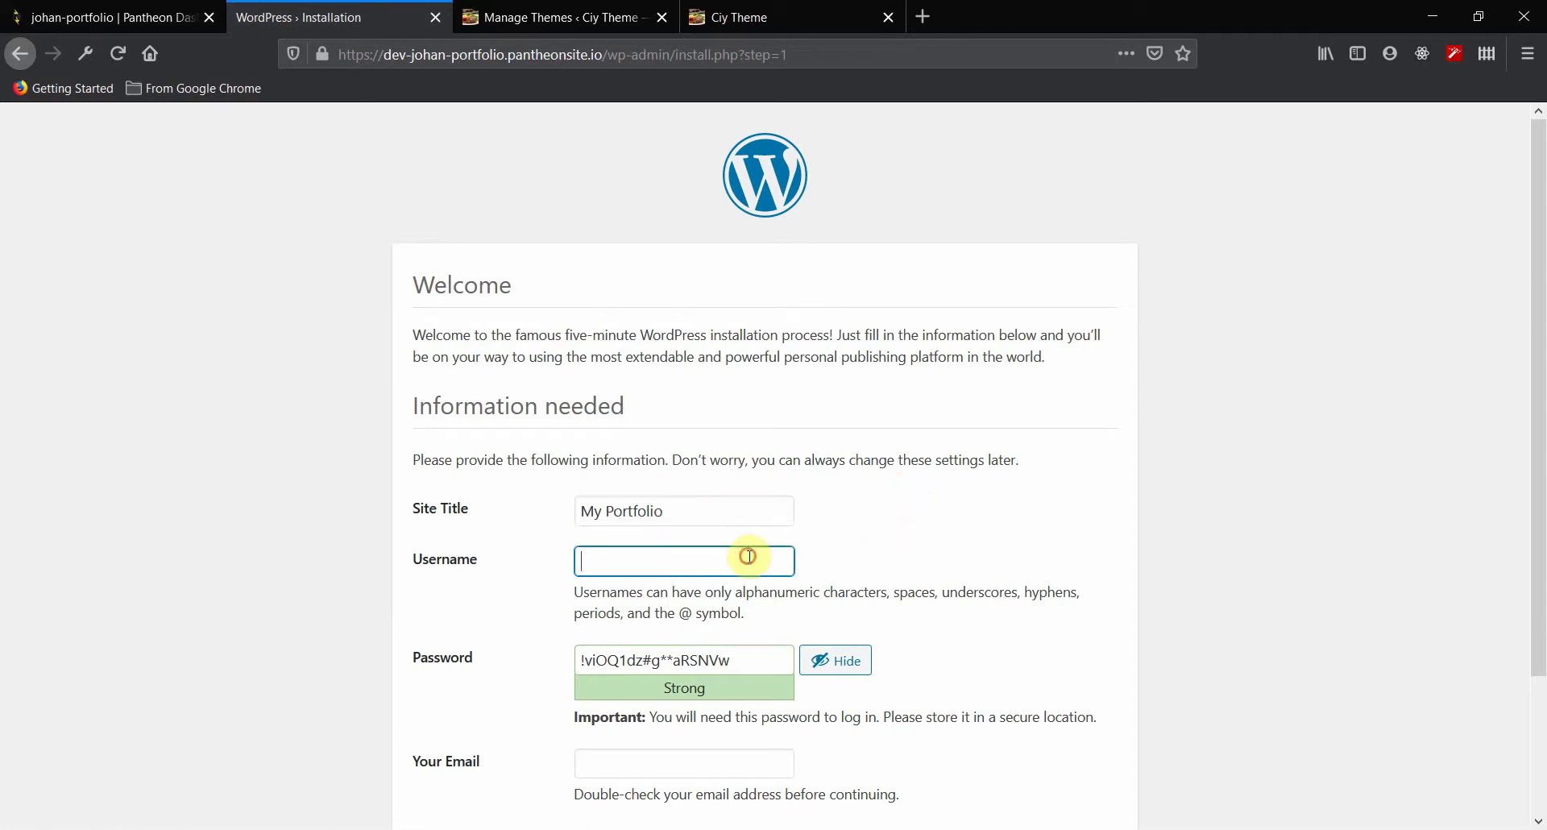
type("Johan")
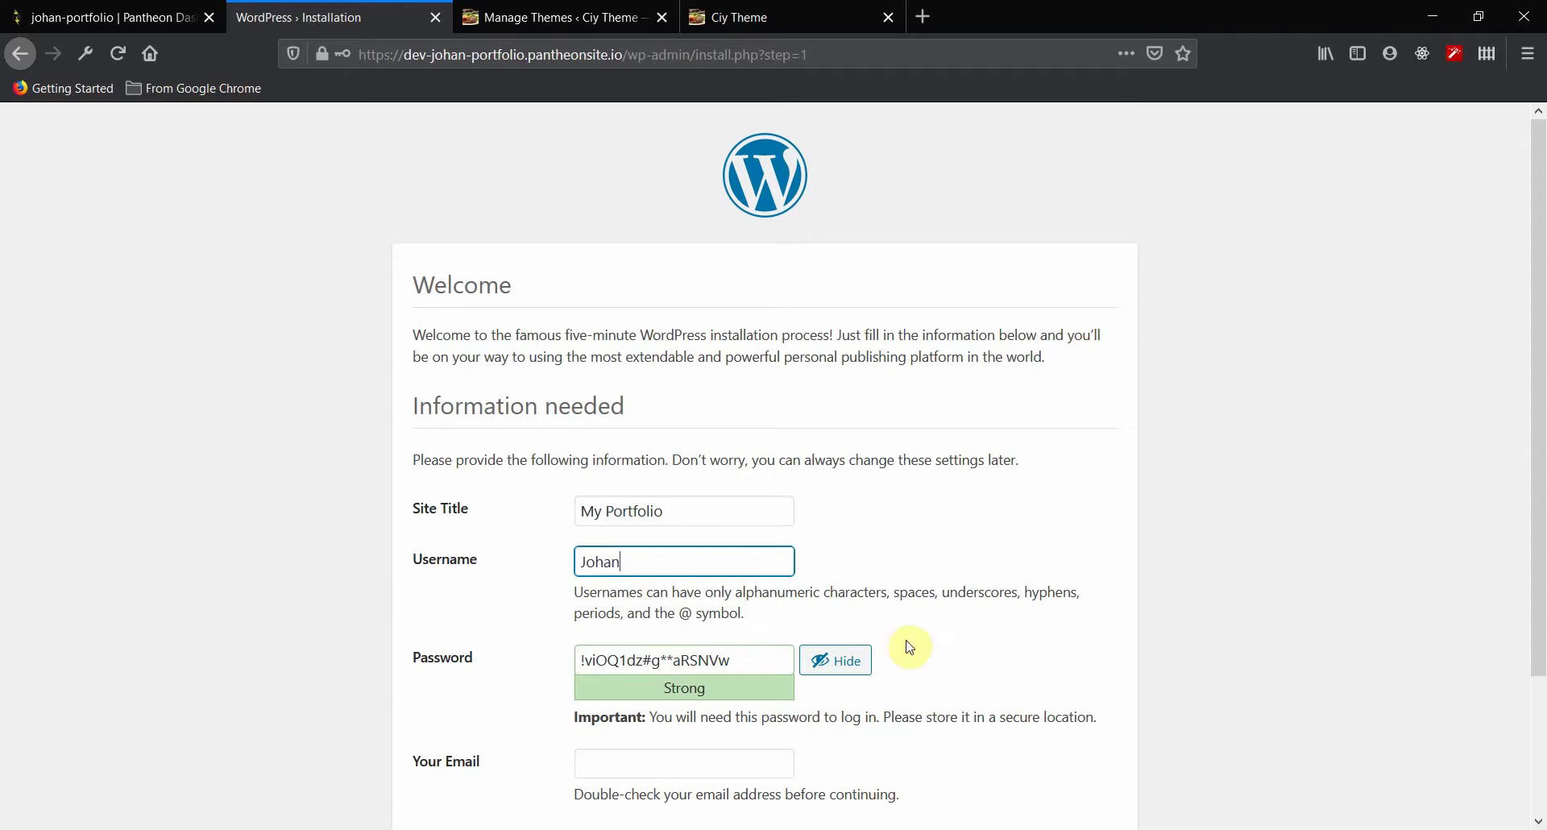
double_click(753, 653)
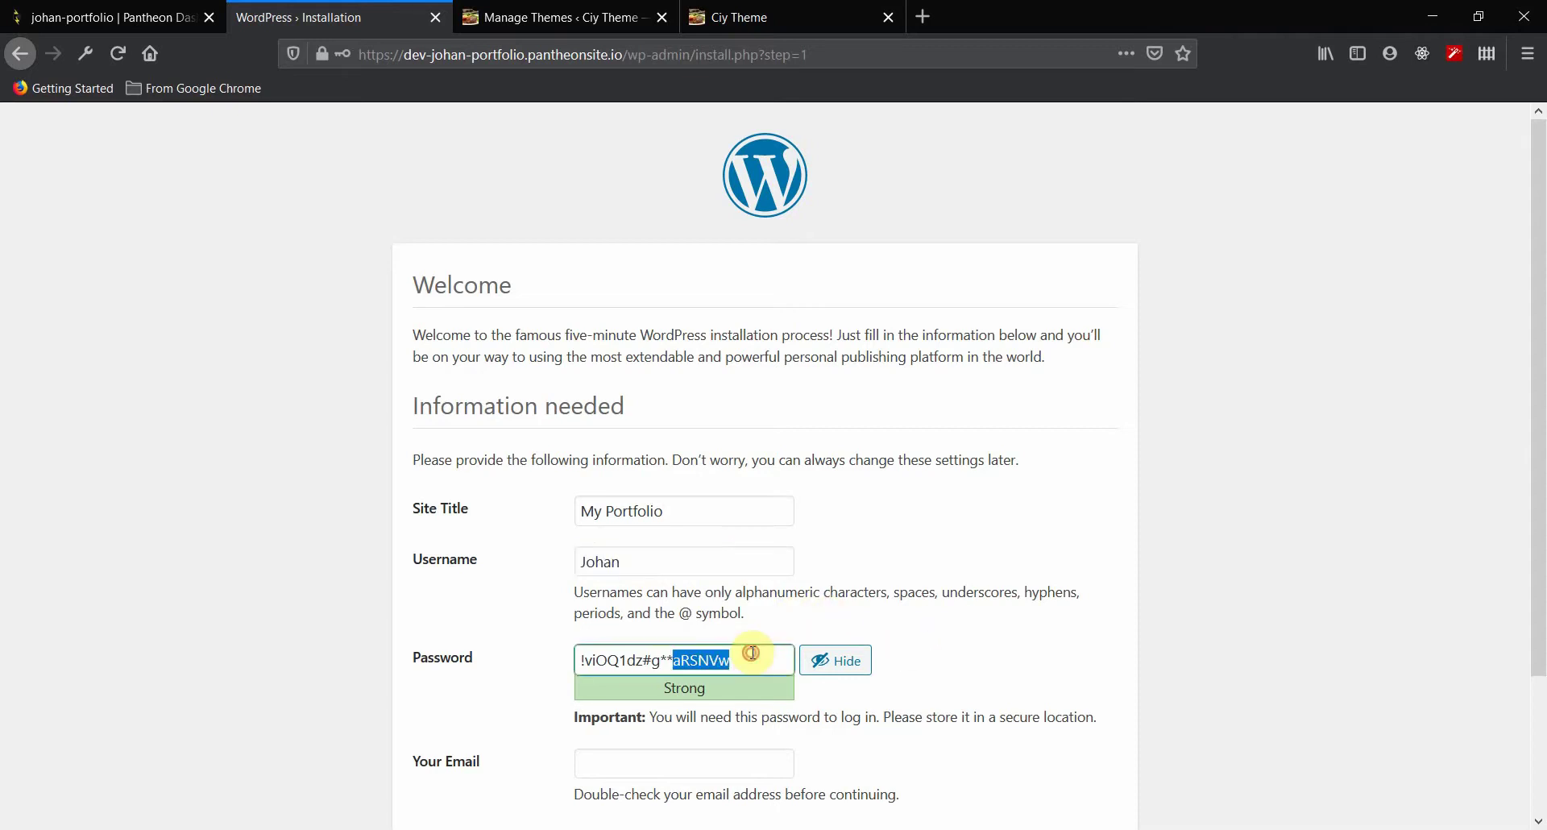
left_click(867, 666)
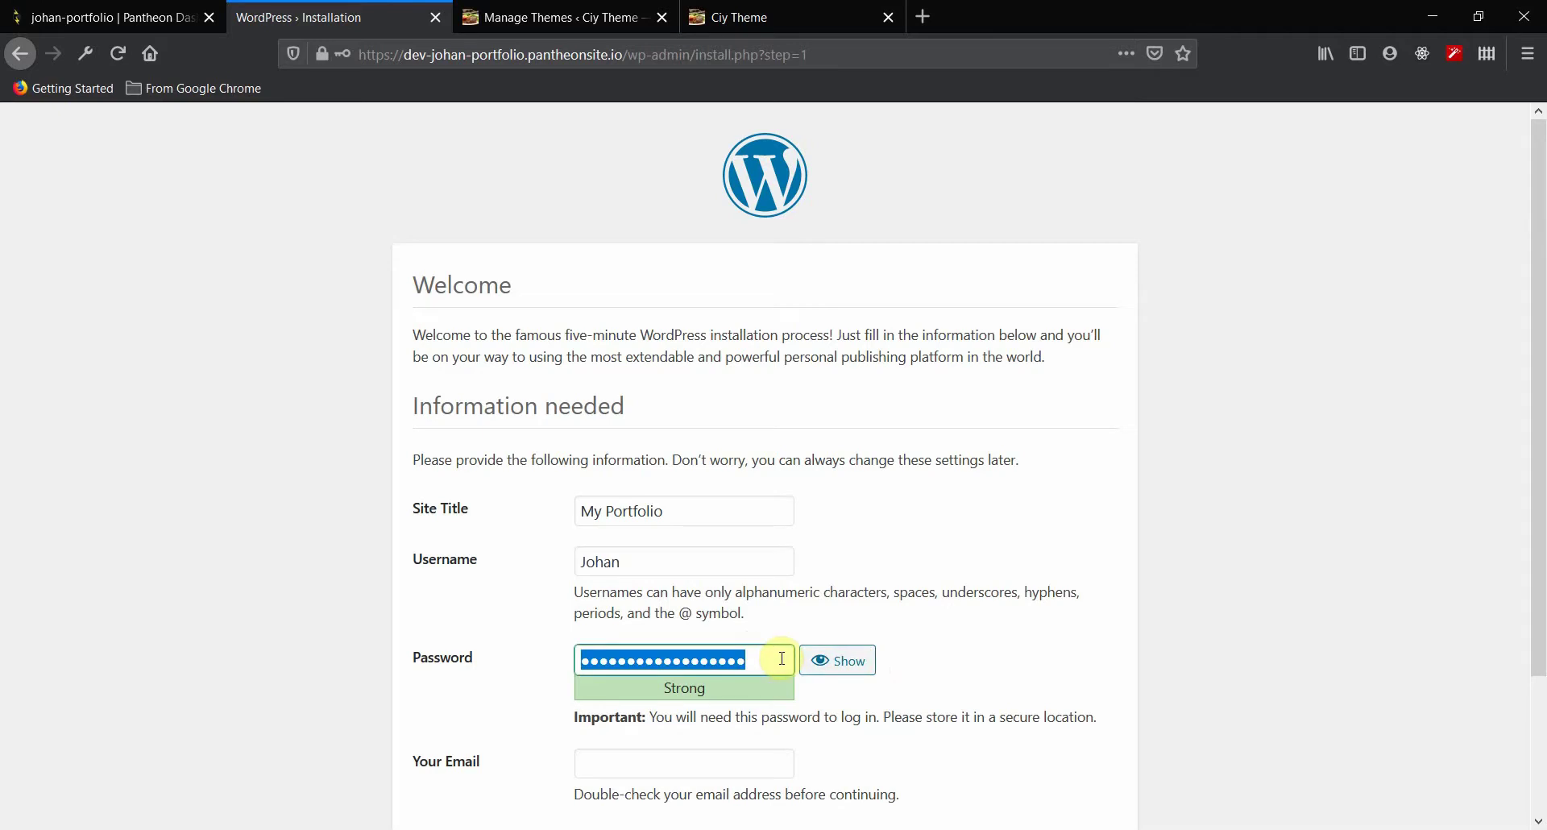
key("BackSpace")
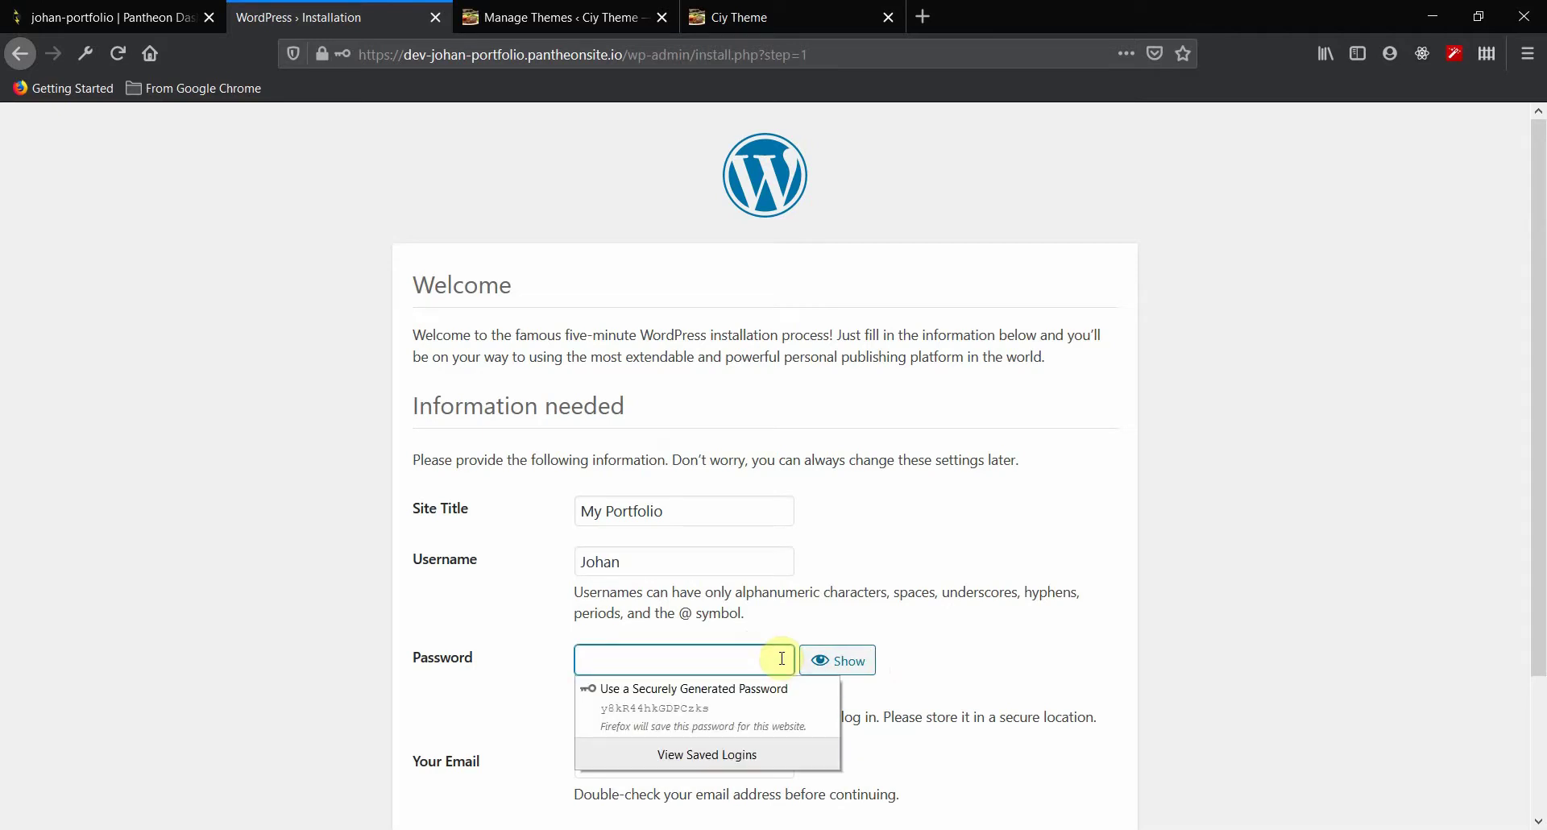
type("a")
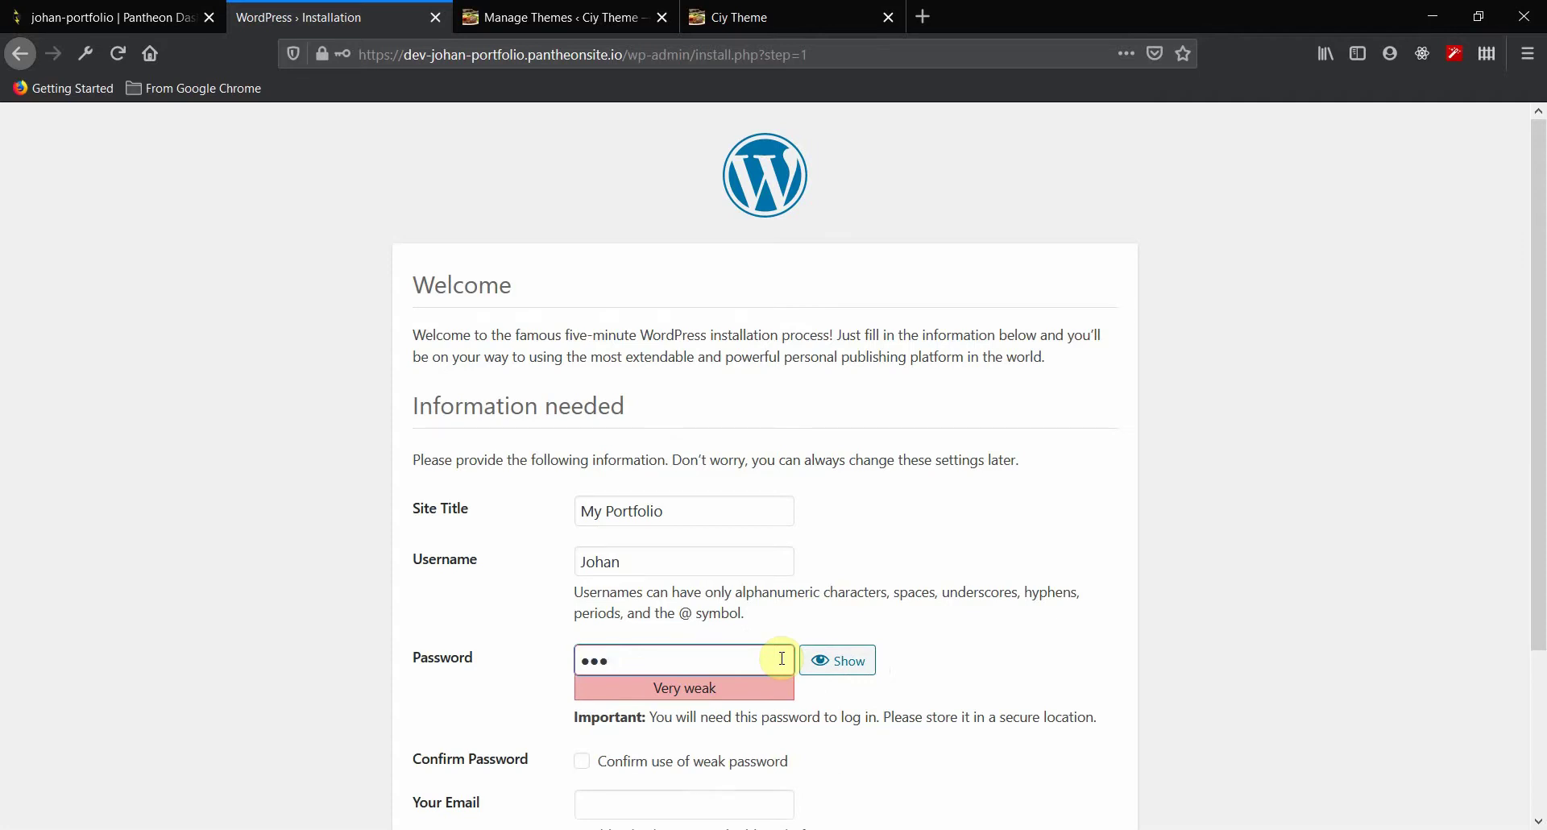
key("ctrl+v")
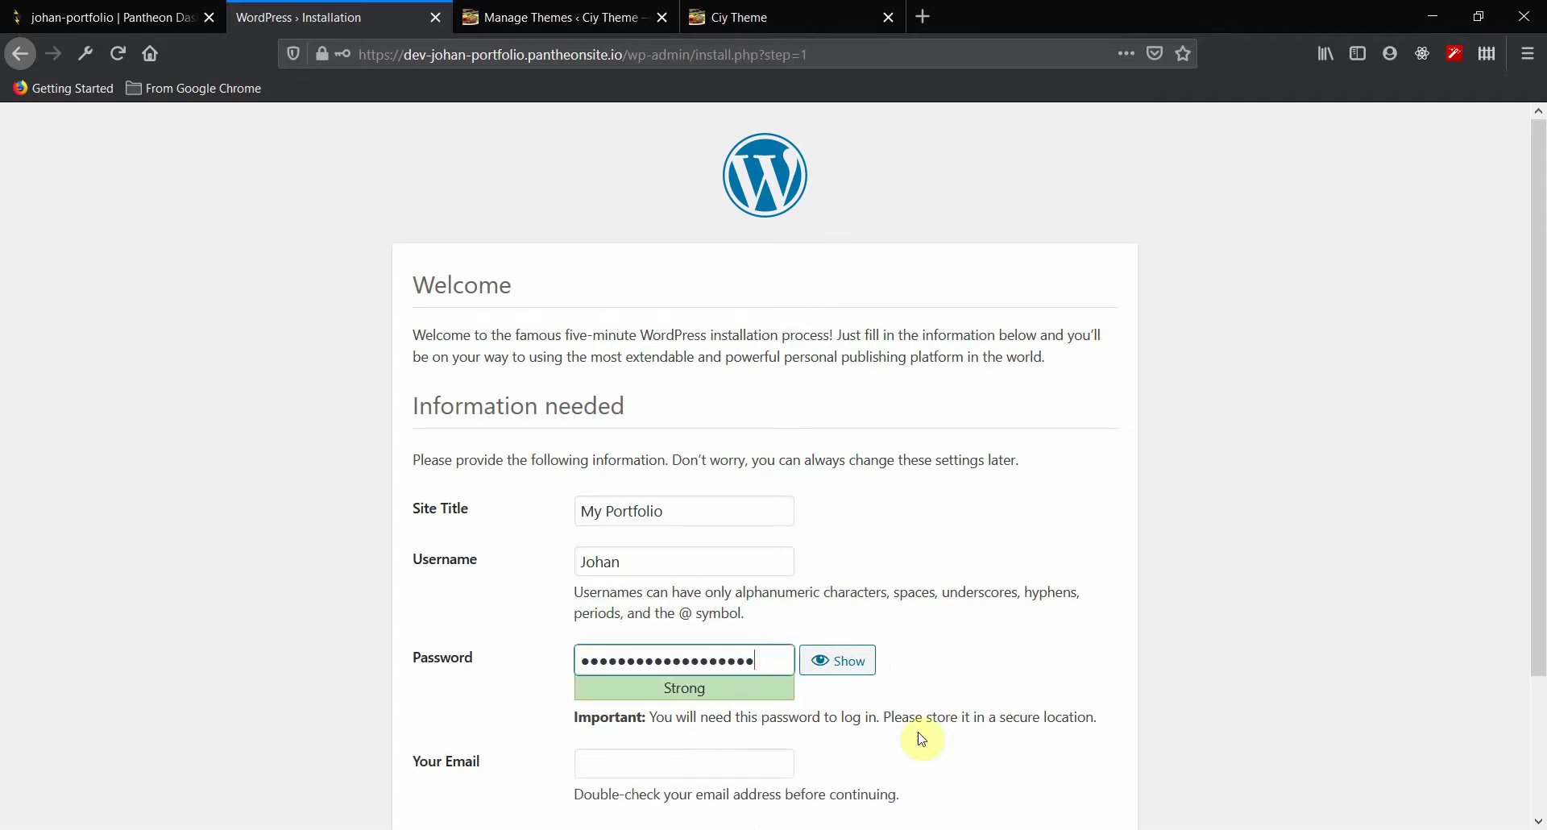
Step: Discourage search engines from indexing the site and install WordPress
scroll(867, 735, "down", 3)
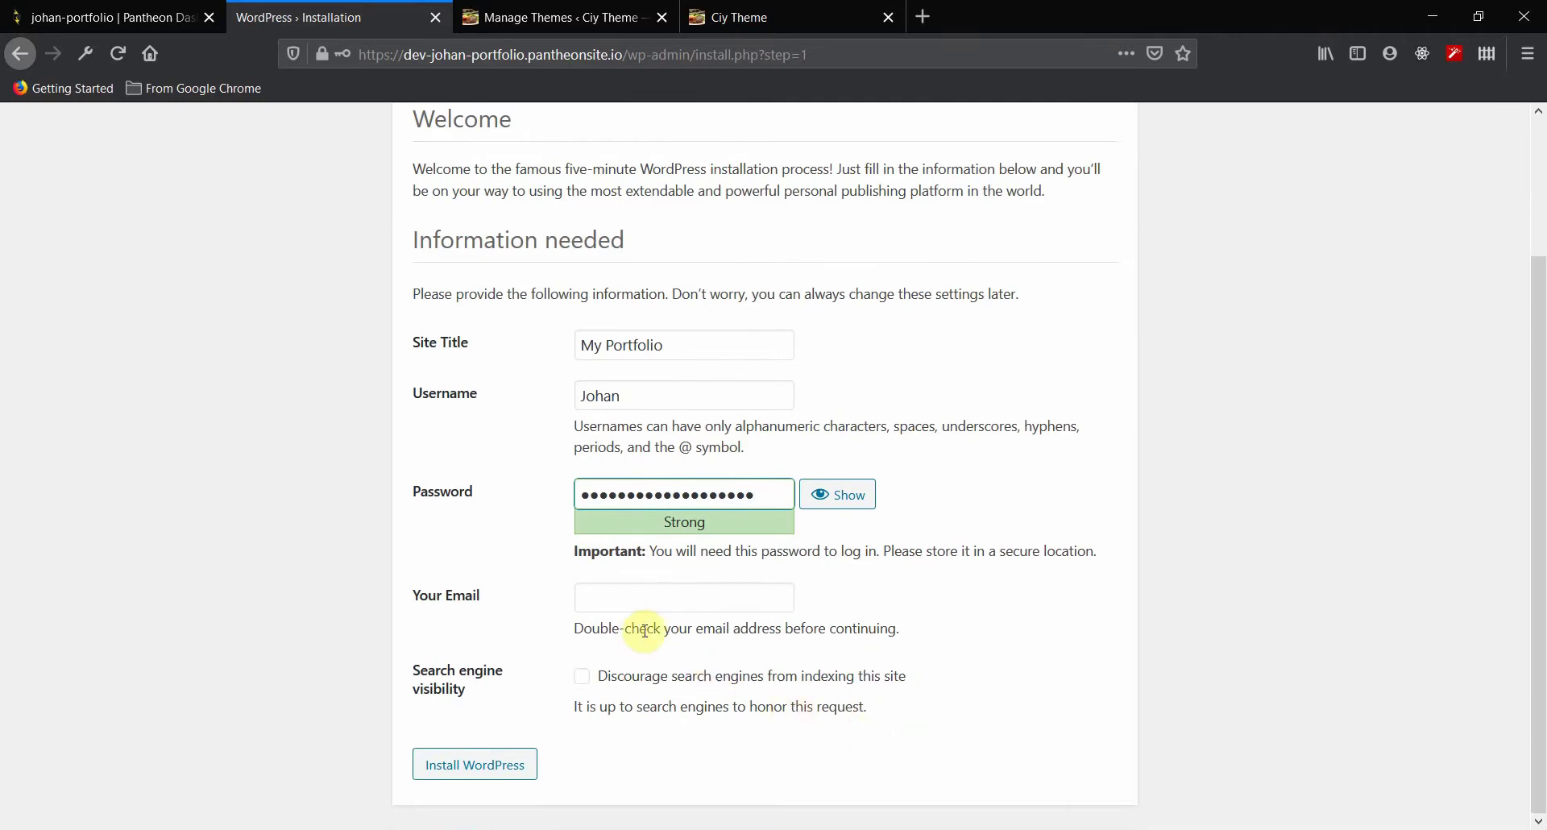
left_click(585, 681)
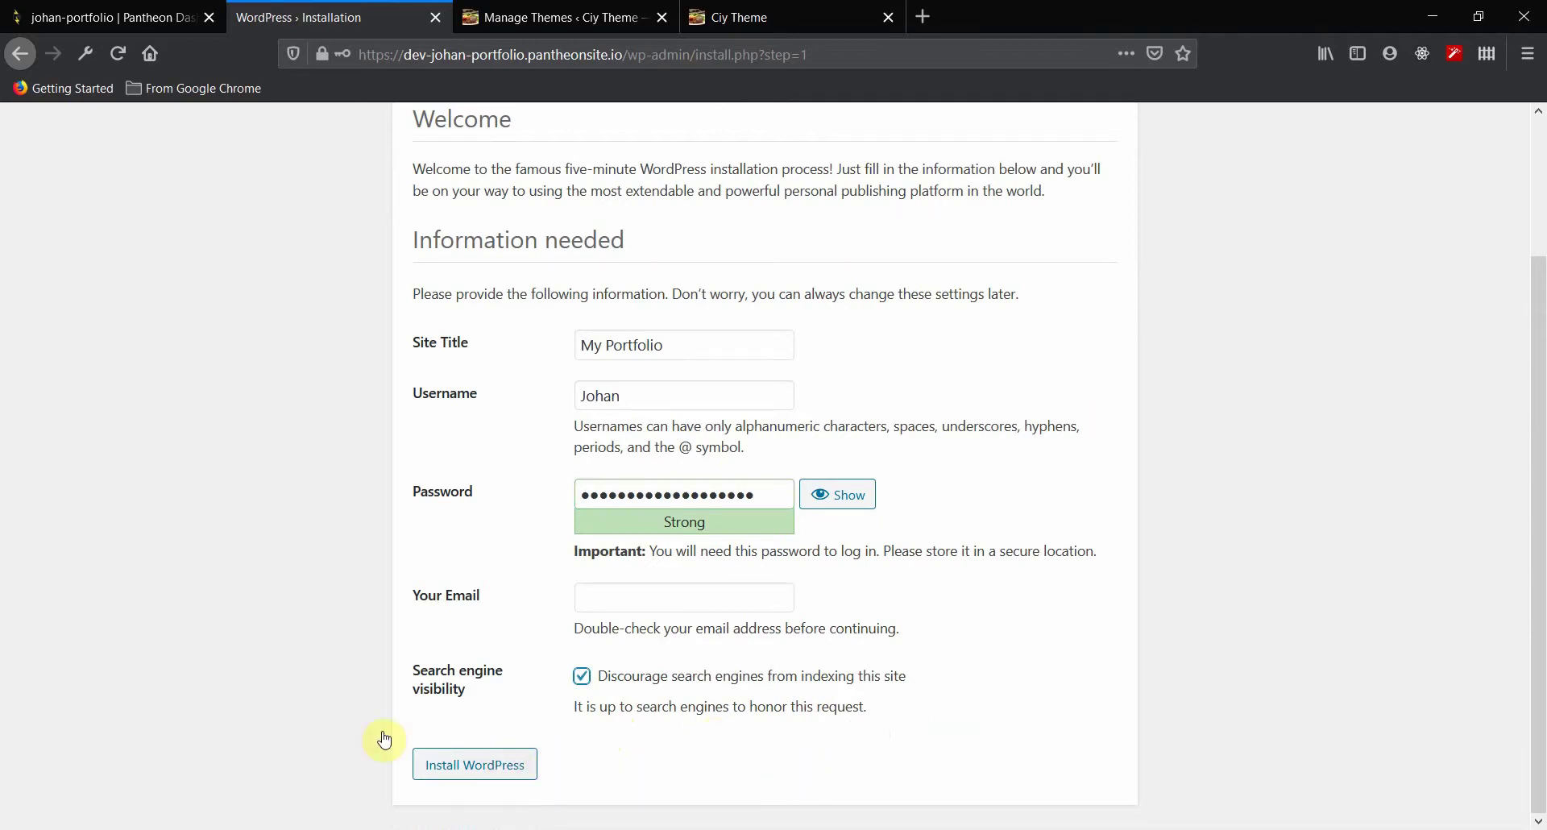
left_click(447, 765)
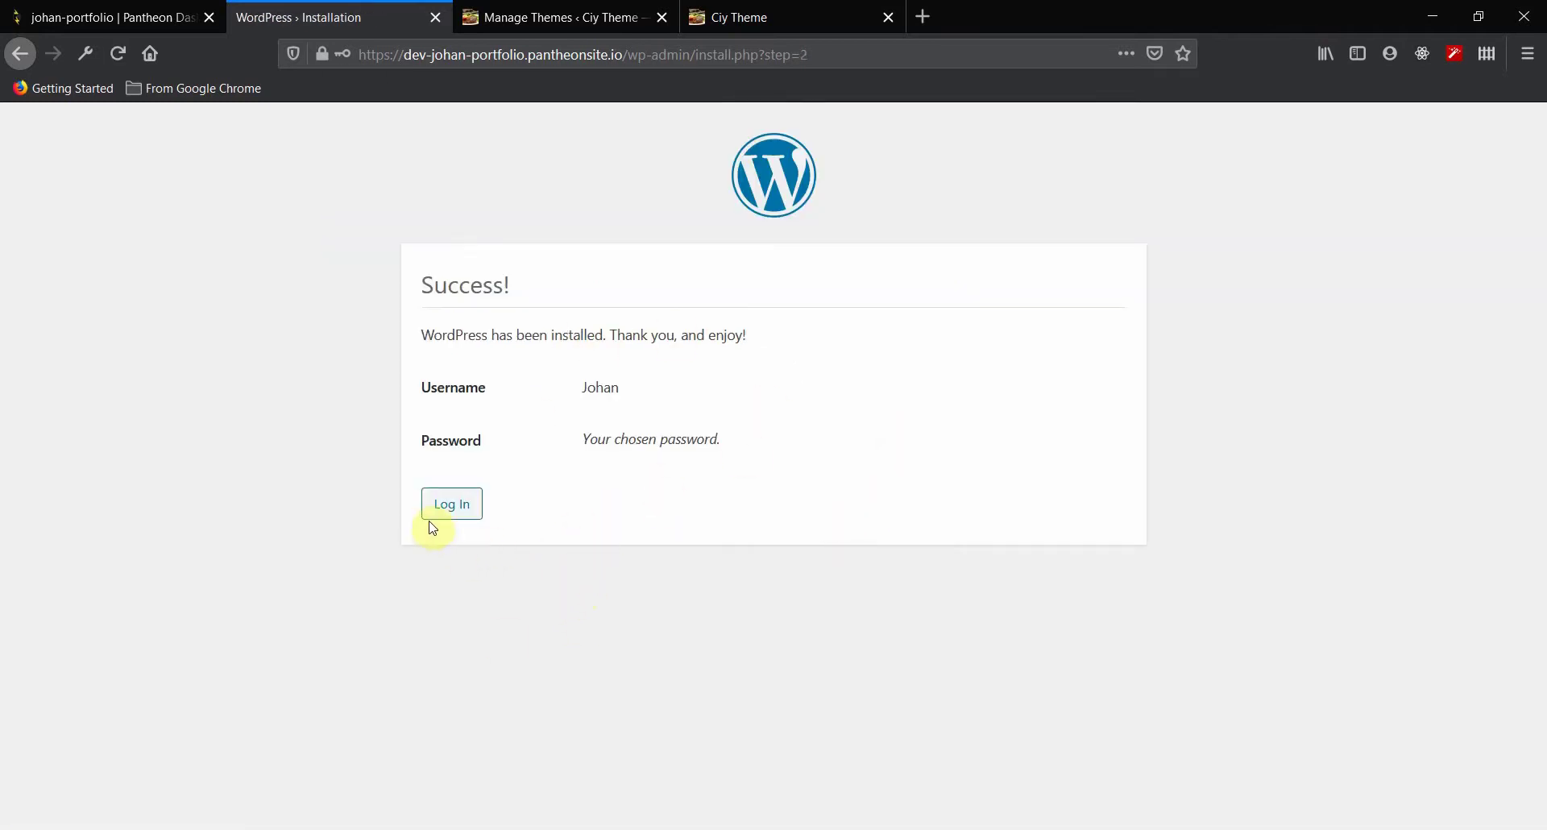
Step: Log in to the new site's WordPress admin and look over the dashboard widgets
left_click(453, 514)
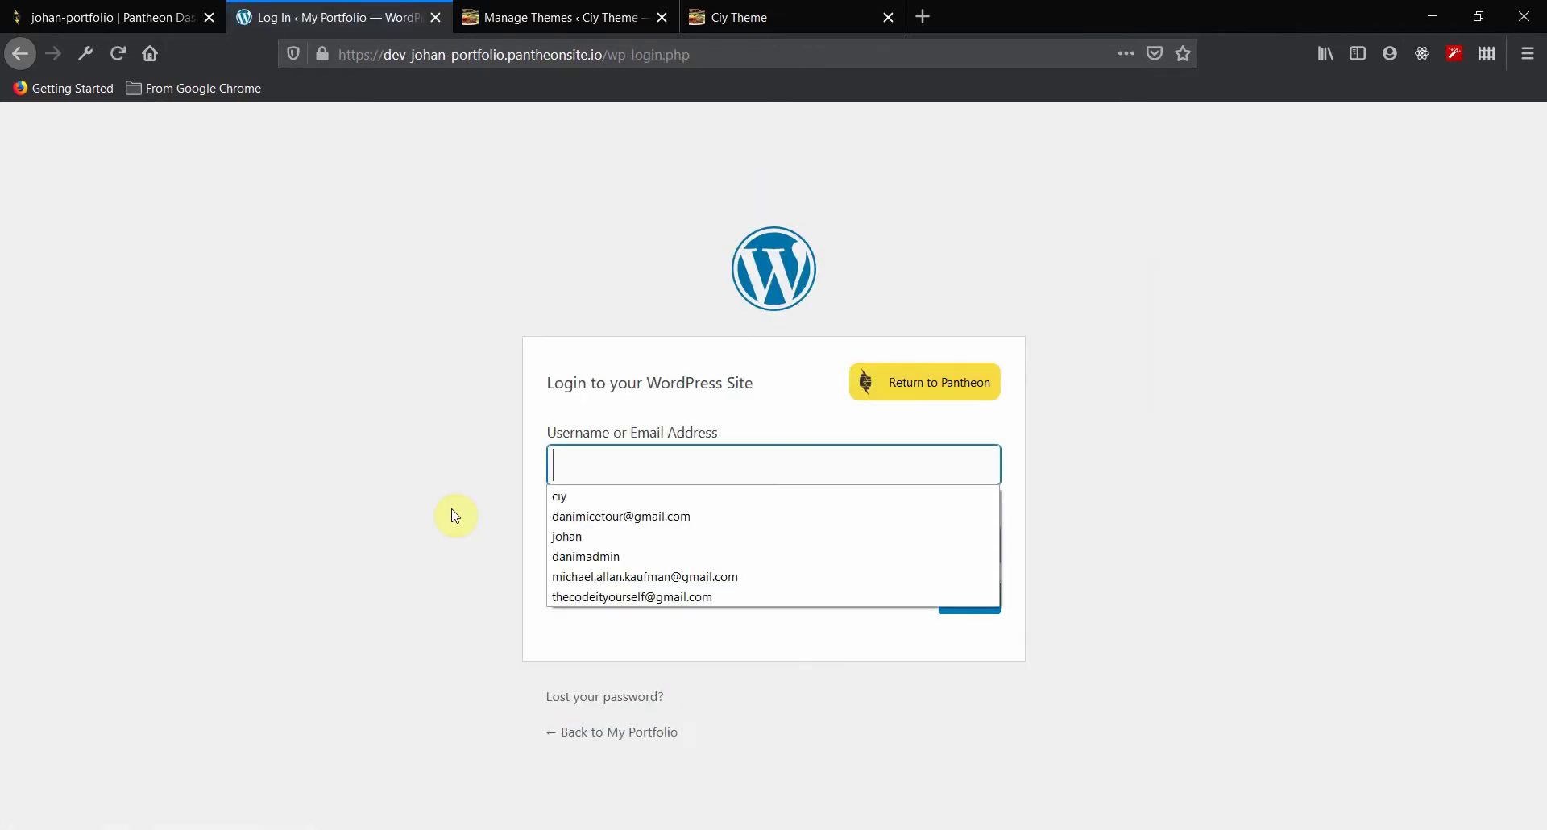
left_click(416, 529)
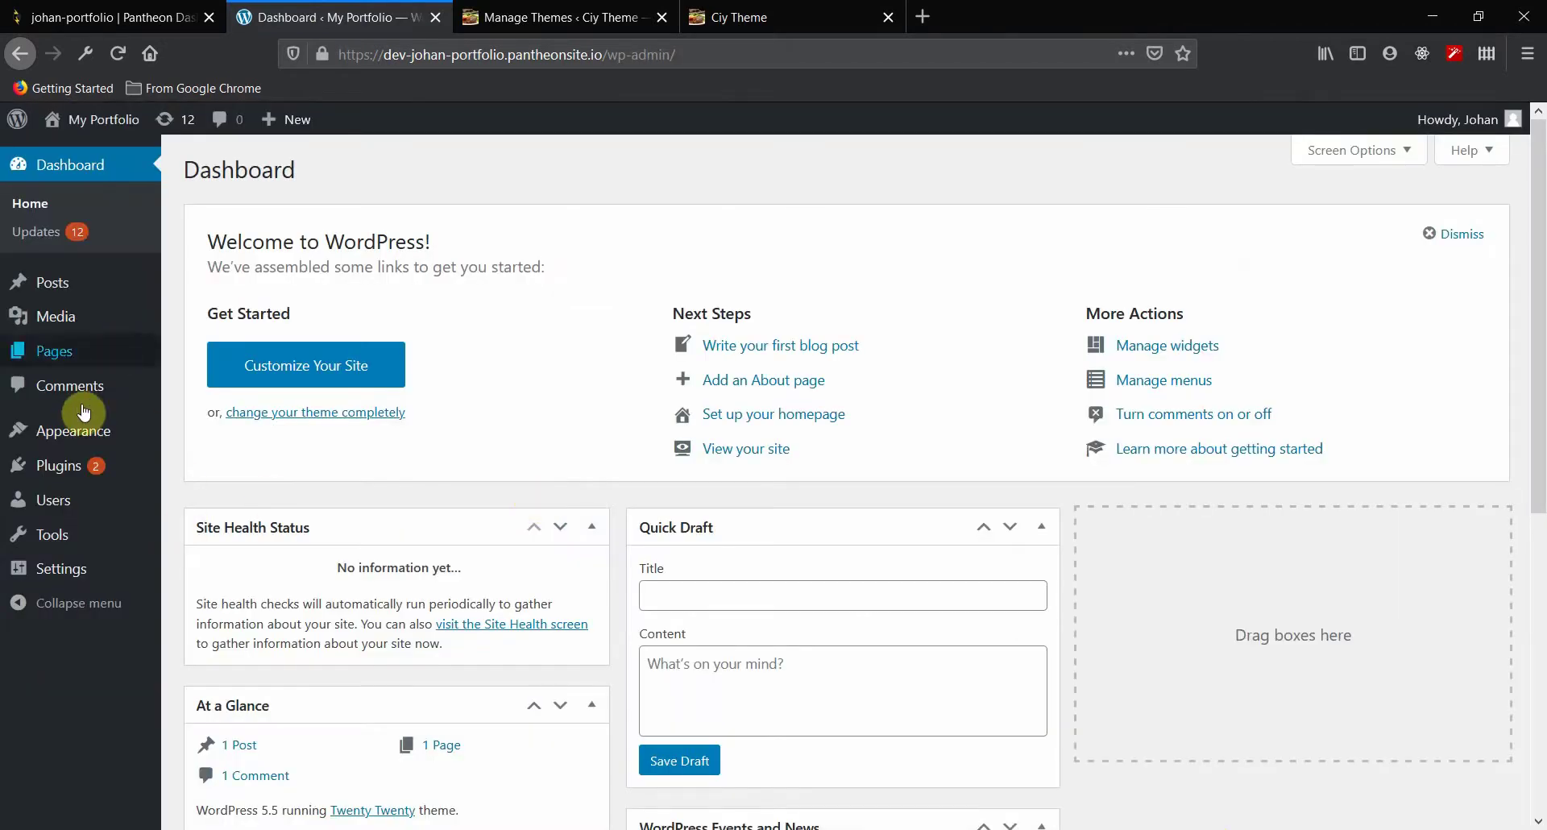
scroll(562, 469, "down", 5)
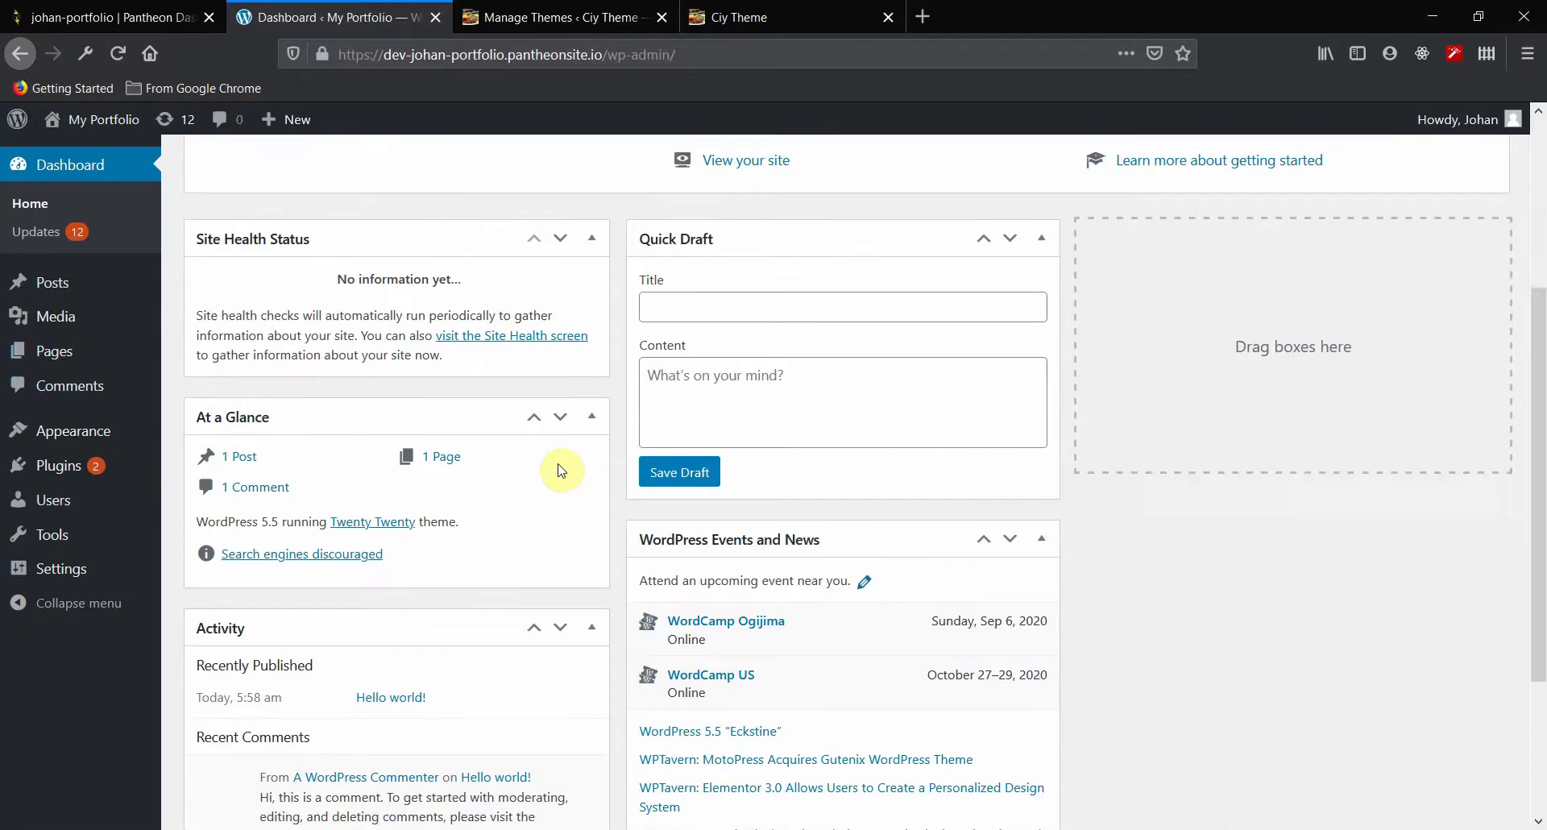
scroll(1202, 500, "down", 2)
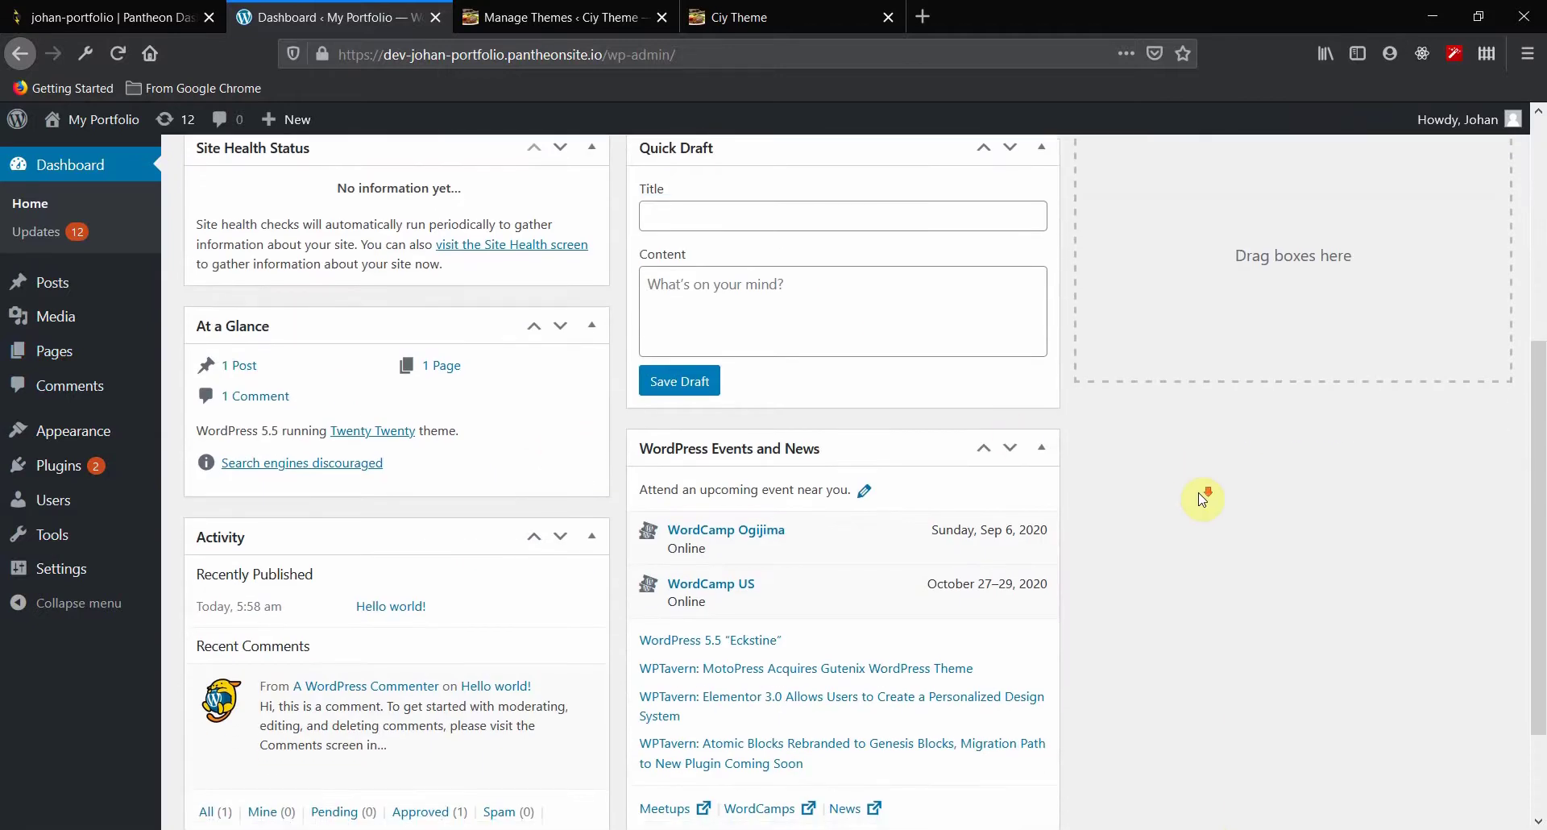
scroll(1202, 500, "up", 7)
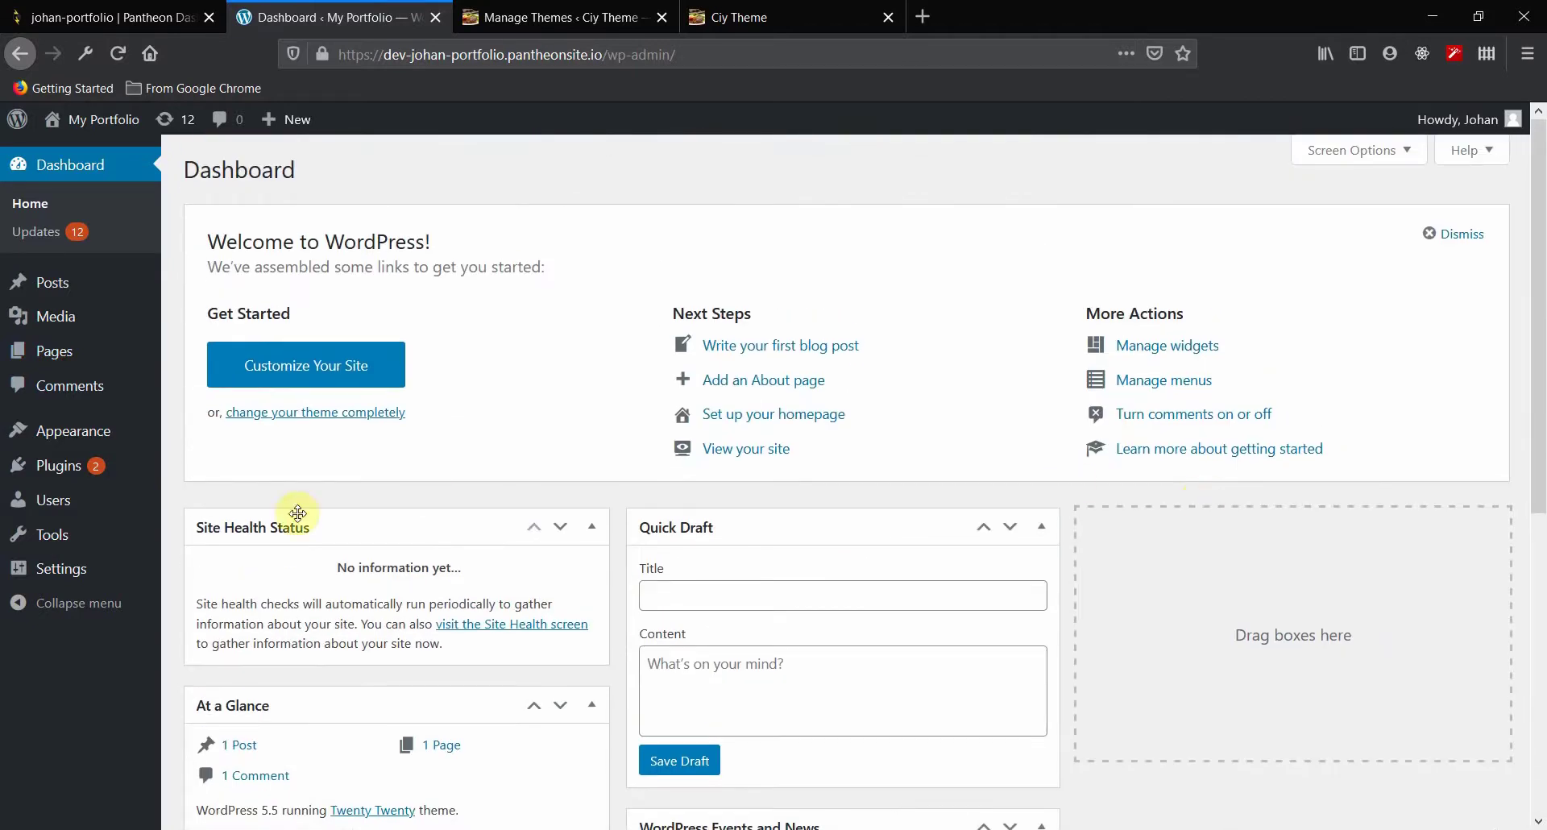
Step: Check the installed plugins and browse the installed themes
left_click(54, 476)
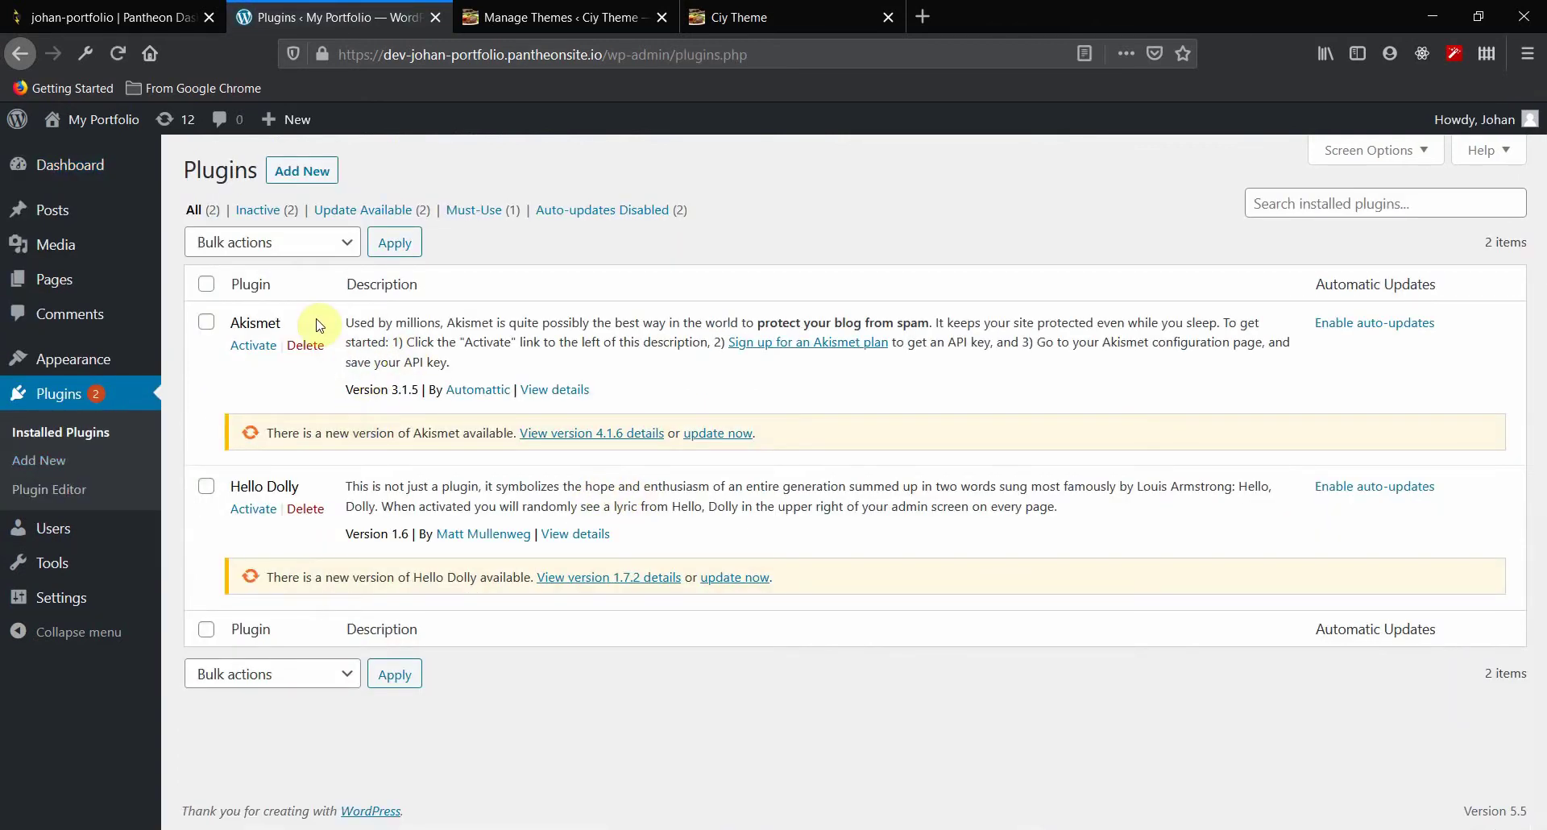
mouse_move(55, 360)
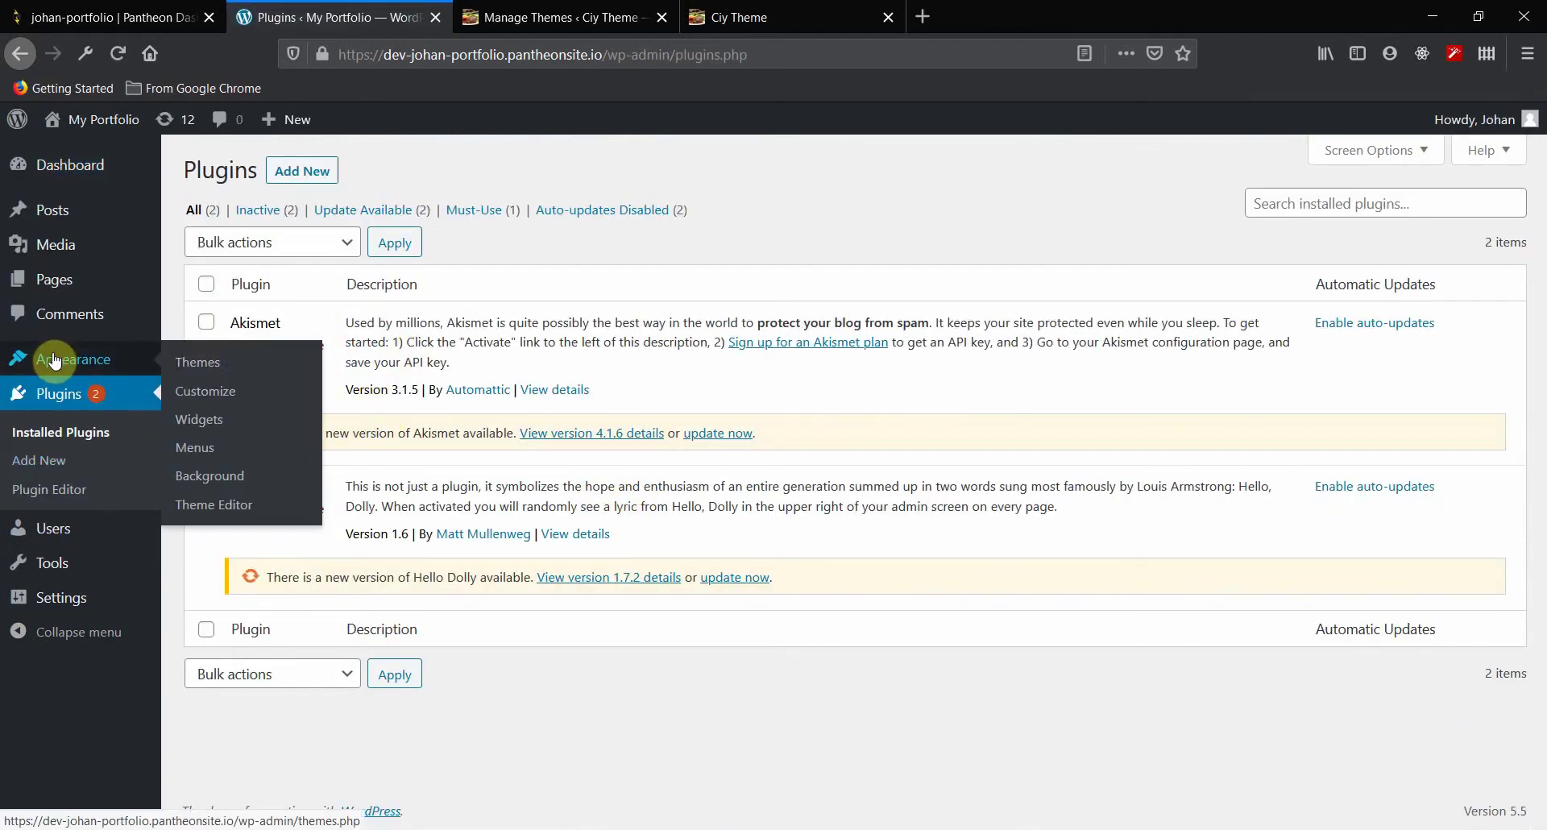
left_click(187, 361)
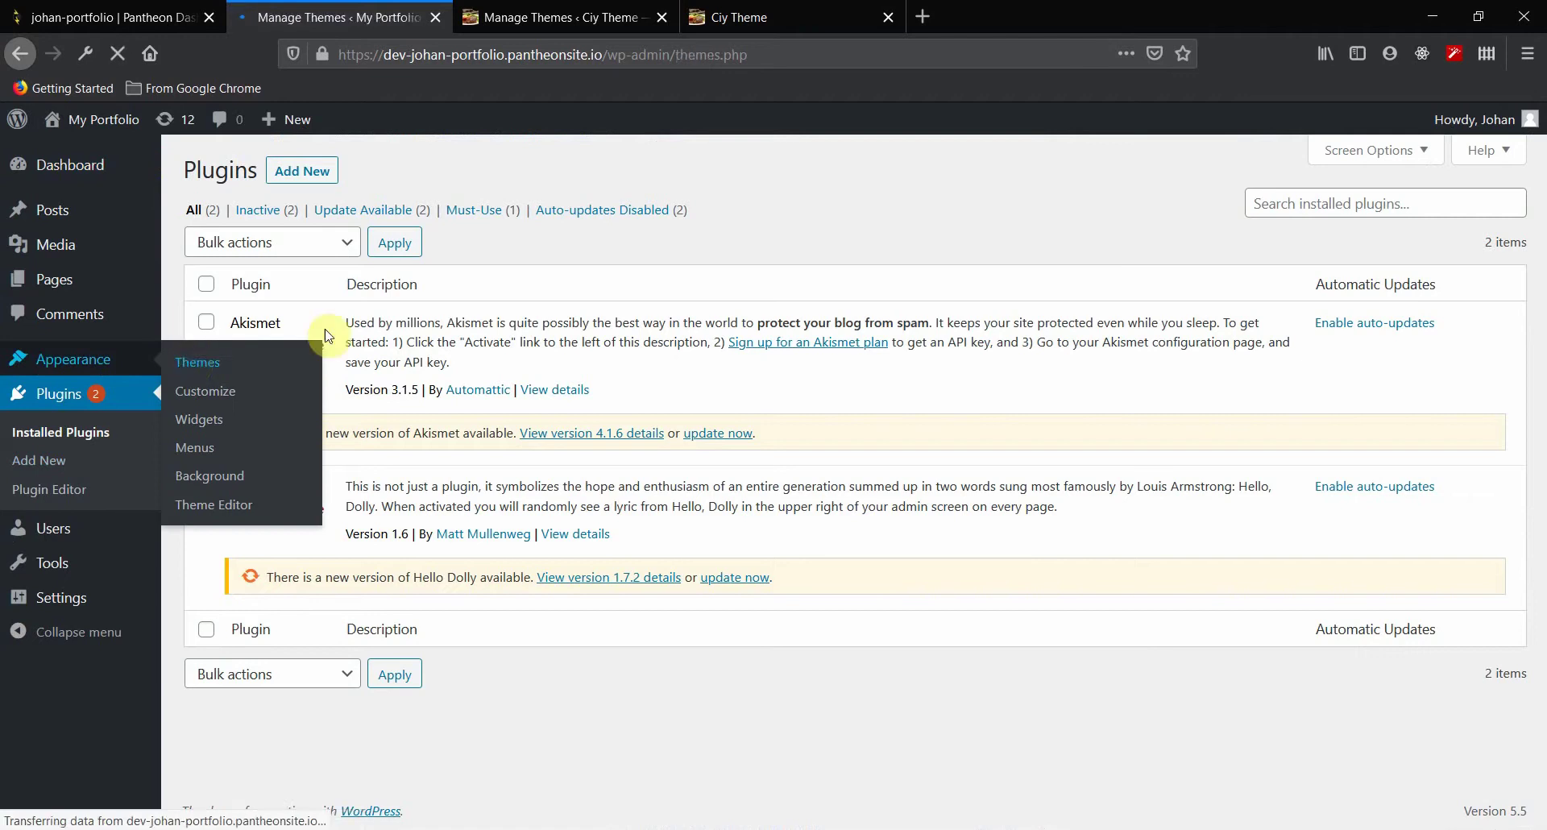
scroll(865, 340, "down", 1)
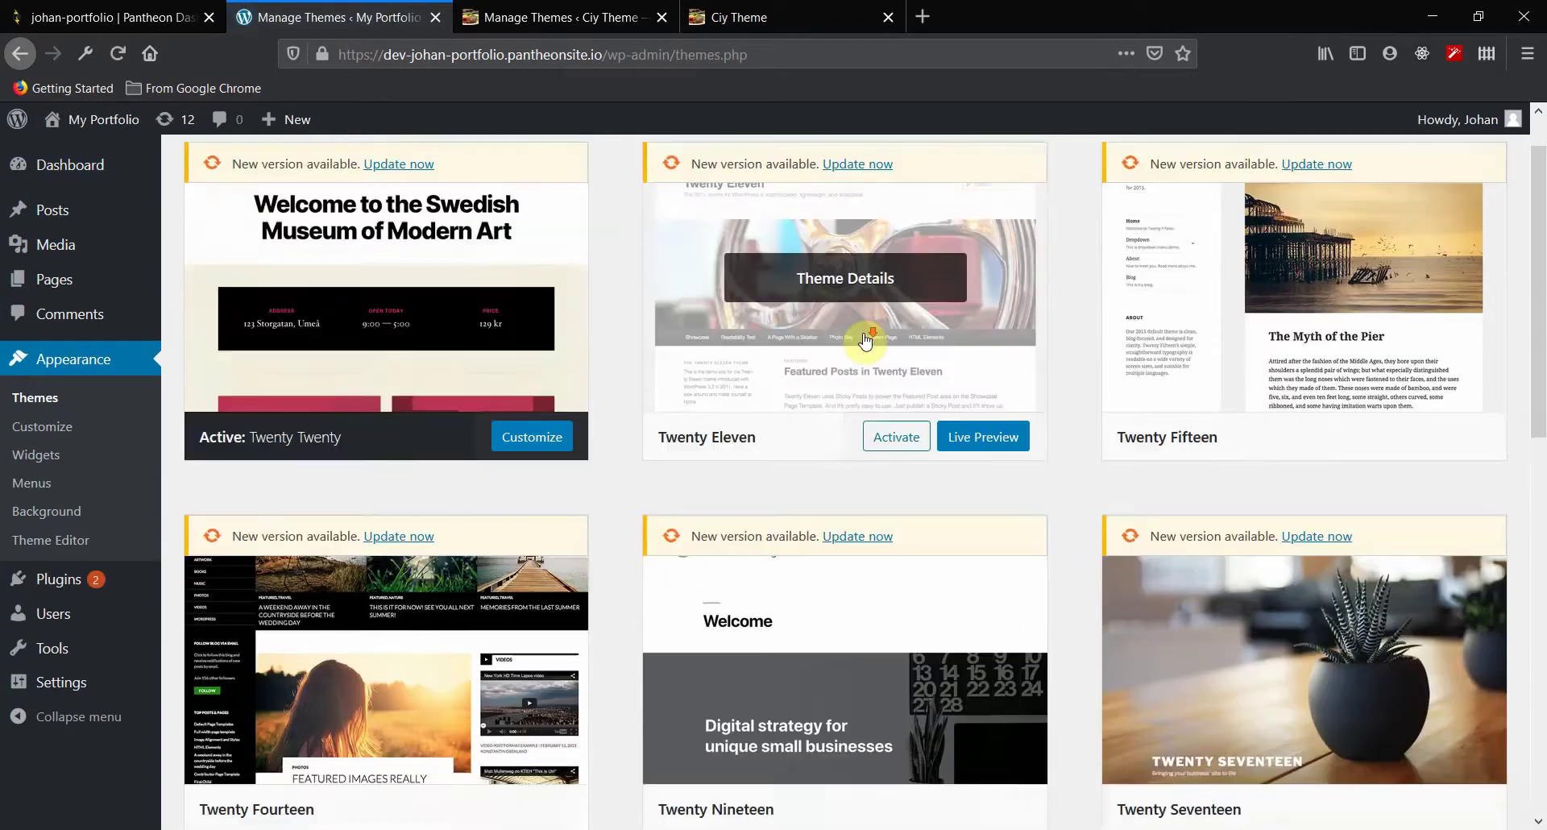
scroll(866, 340, "down", 10)
scroll(865, 340, "up", 2)
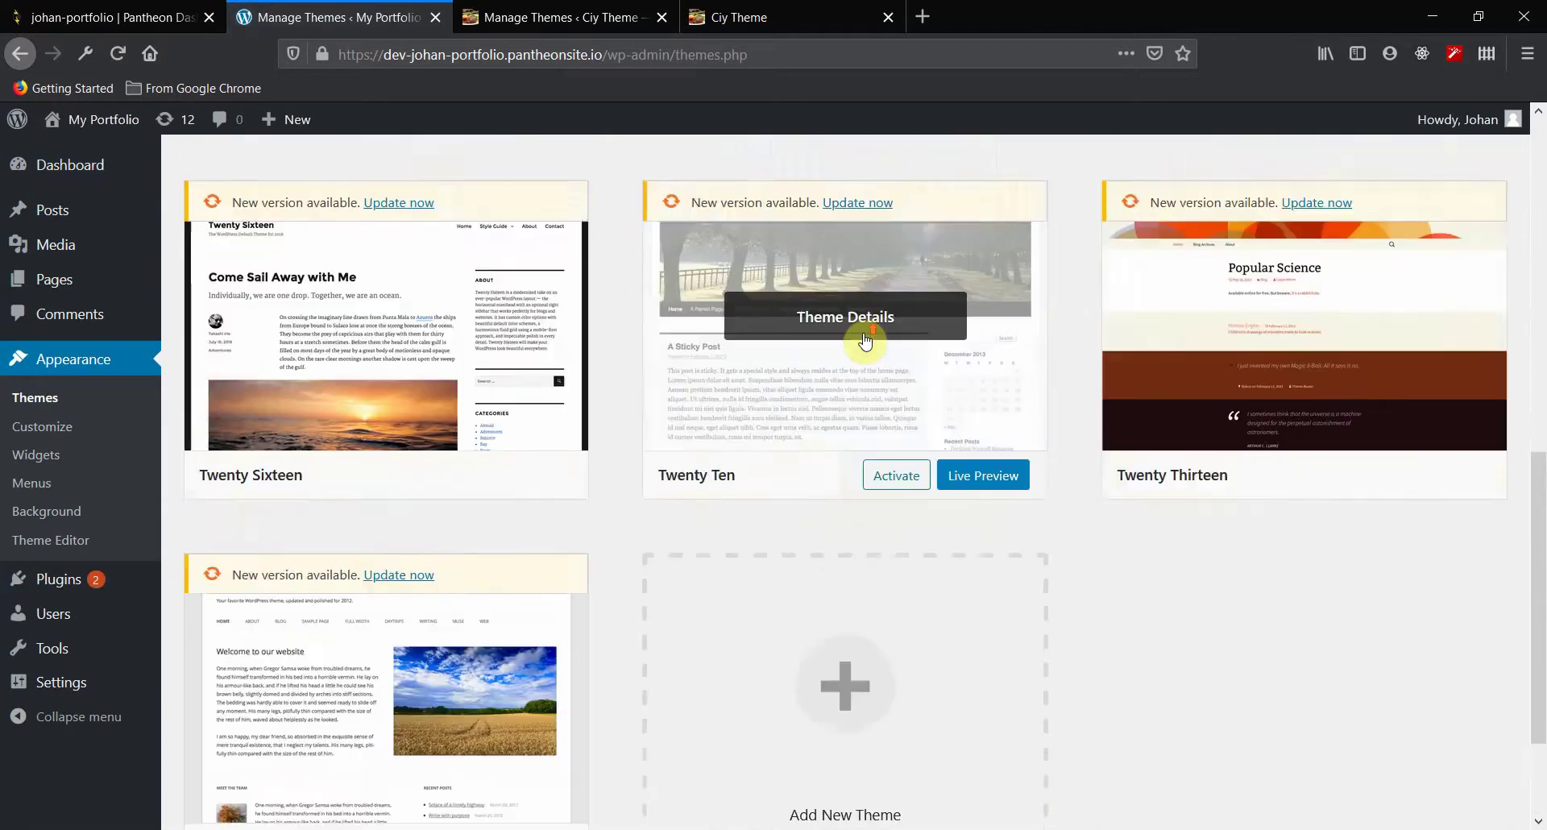
scroll(866, 340, "up", 8)
scroll(865, 340, "down", 6)
scroll(865, 340, "up", 5)
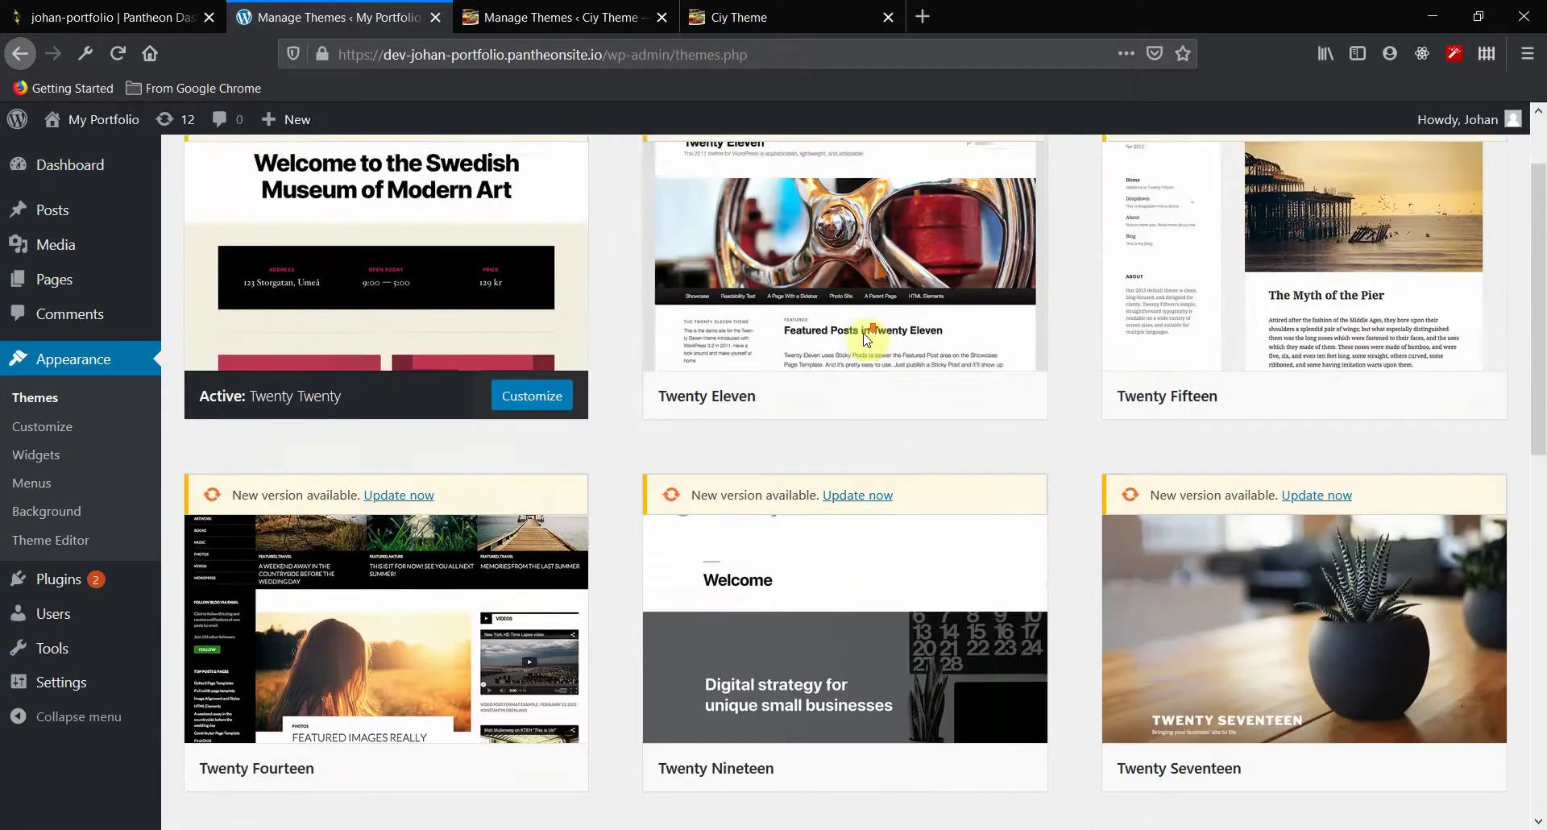
scroll(866, 338, "down", 2)
scroll(865, 339, "up", 4)
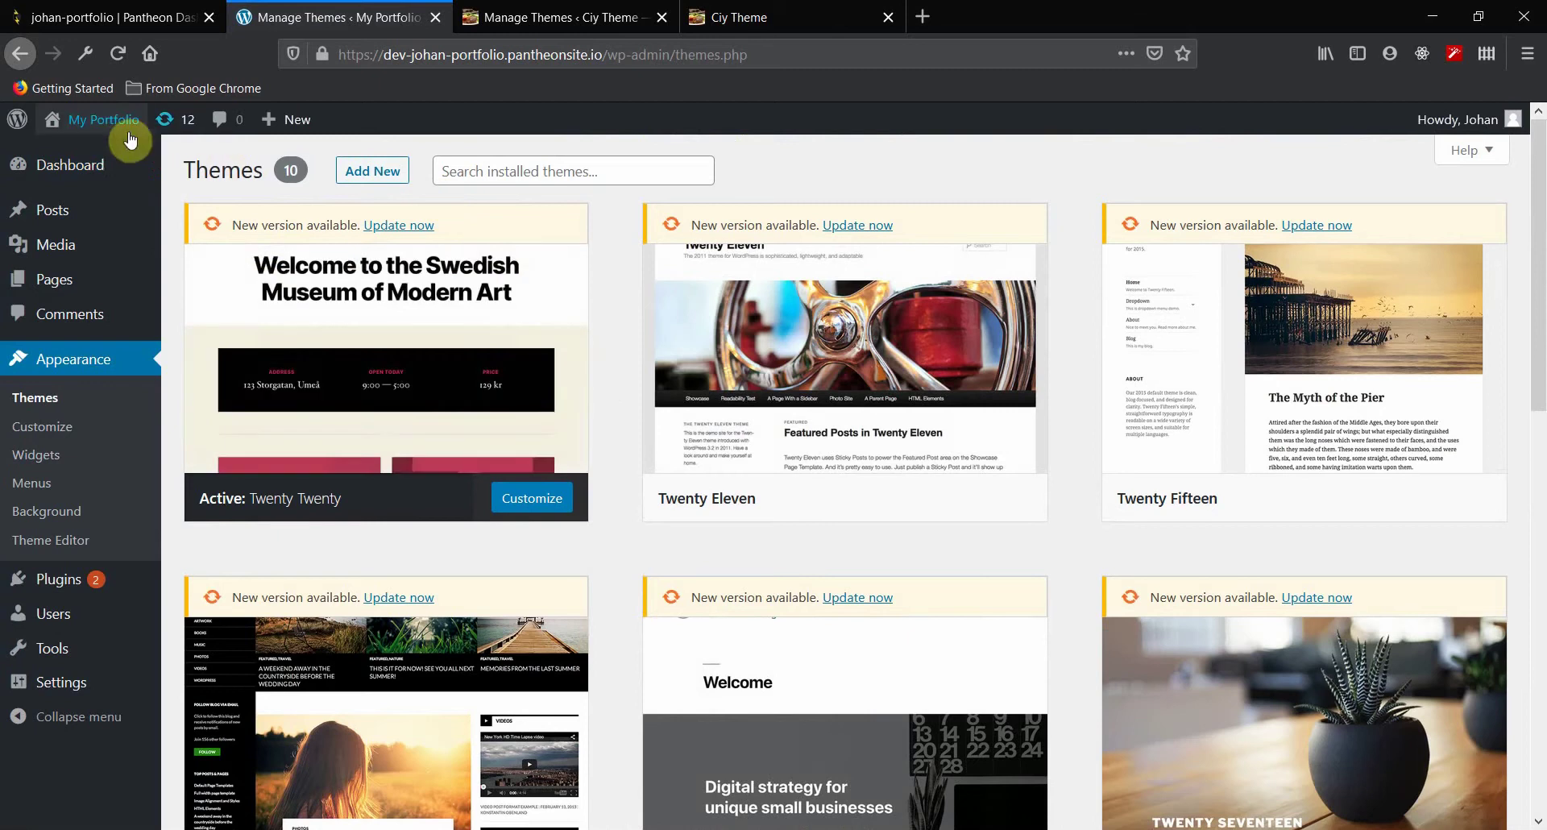
Step: Open the My Portfolio site's front end in a new tab and look through the homepage
mouse_move(129, 140)
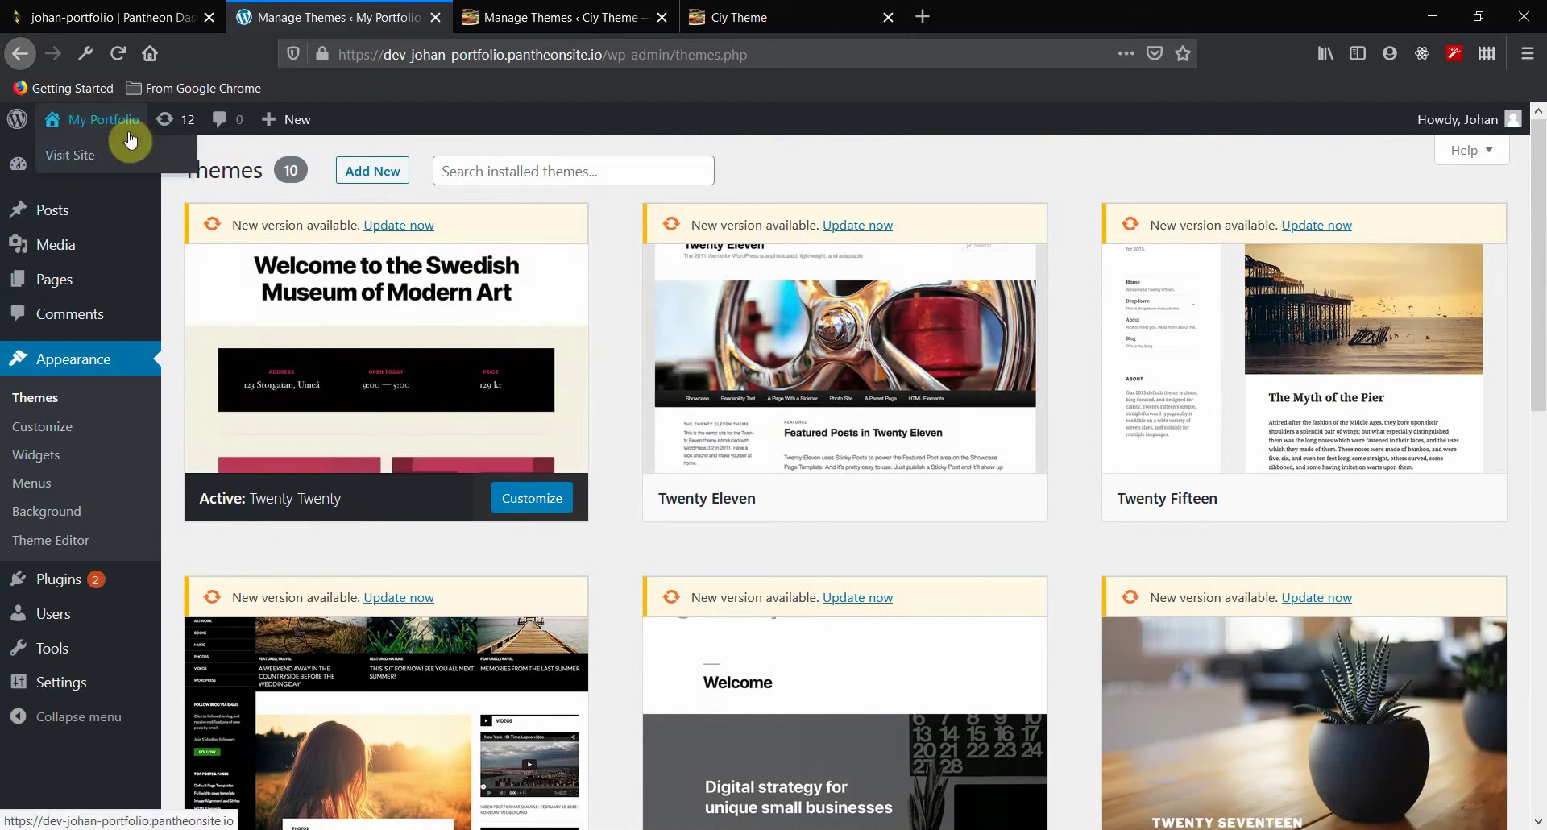
middle_click(87, 167)
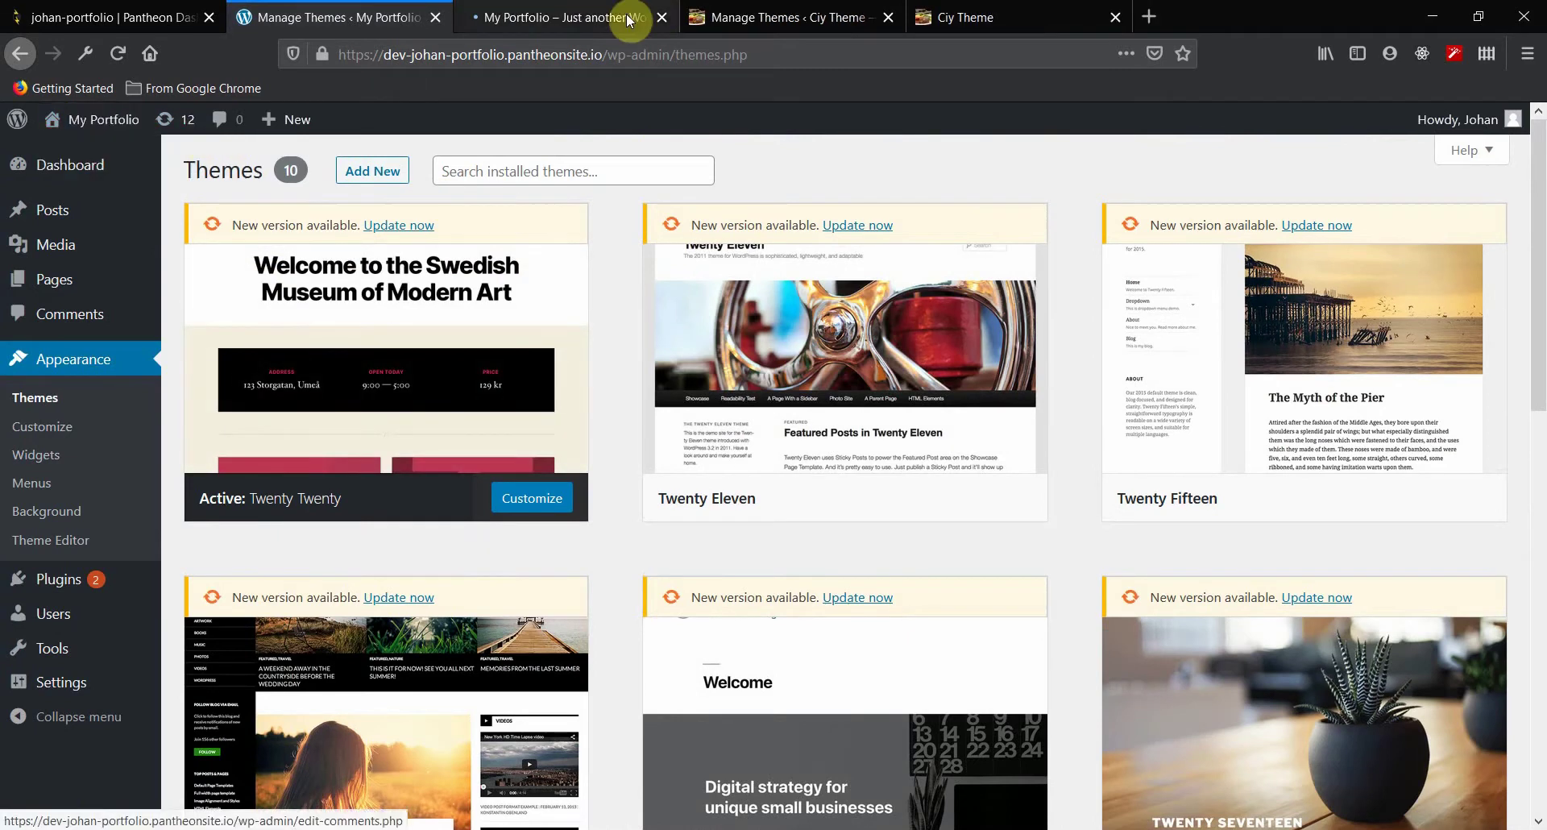
left_click(563, 24)
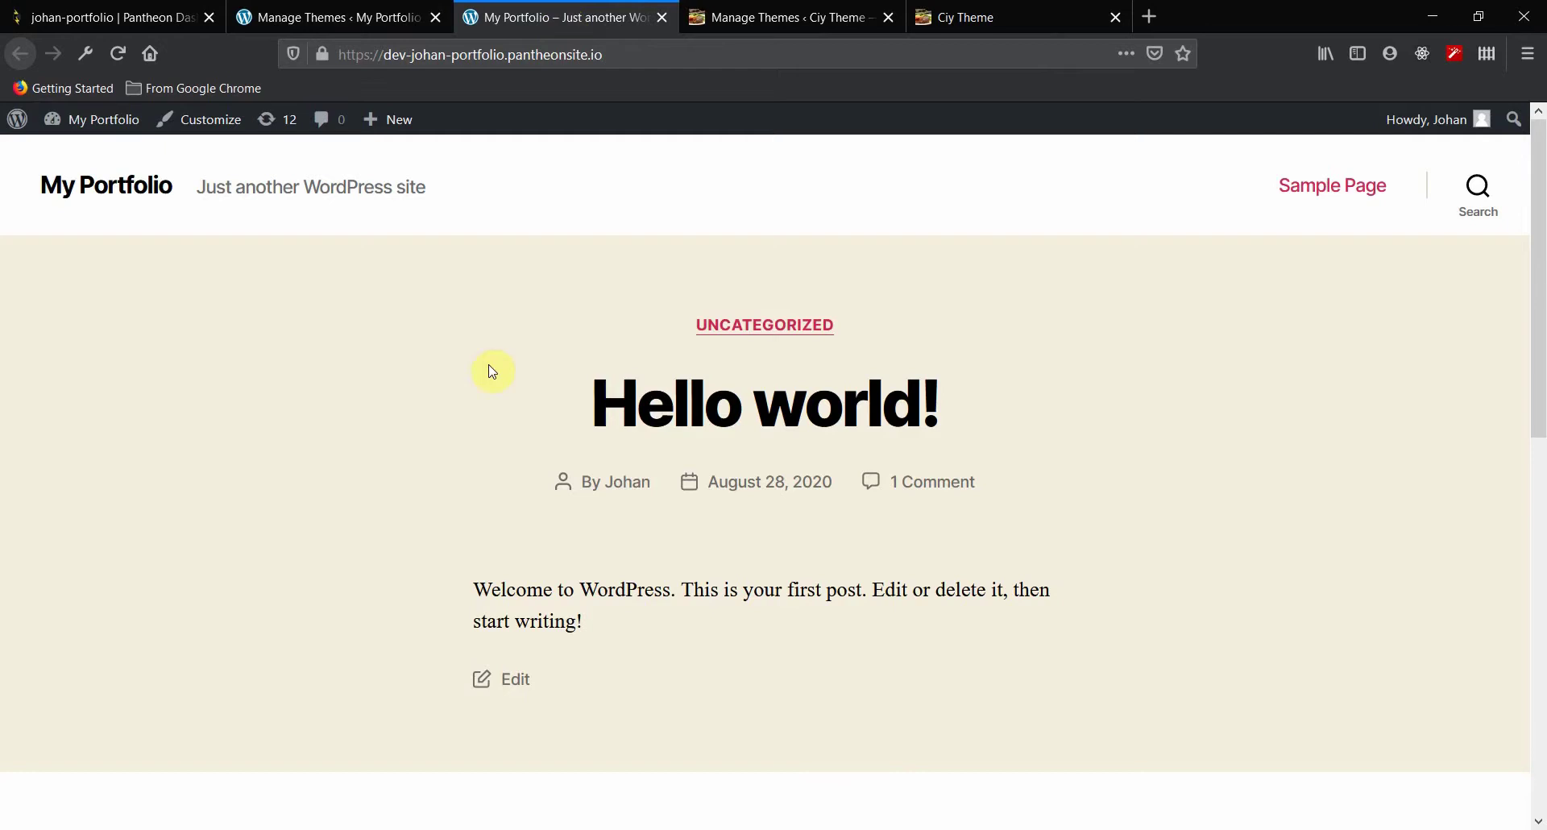
scroll(663, 421, "down", 10)
scroll(663, 422, "up", 10)
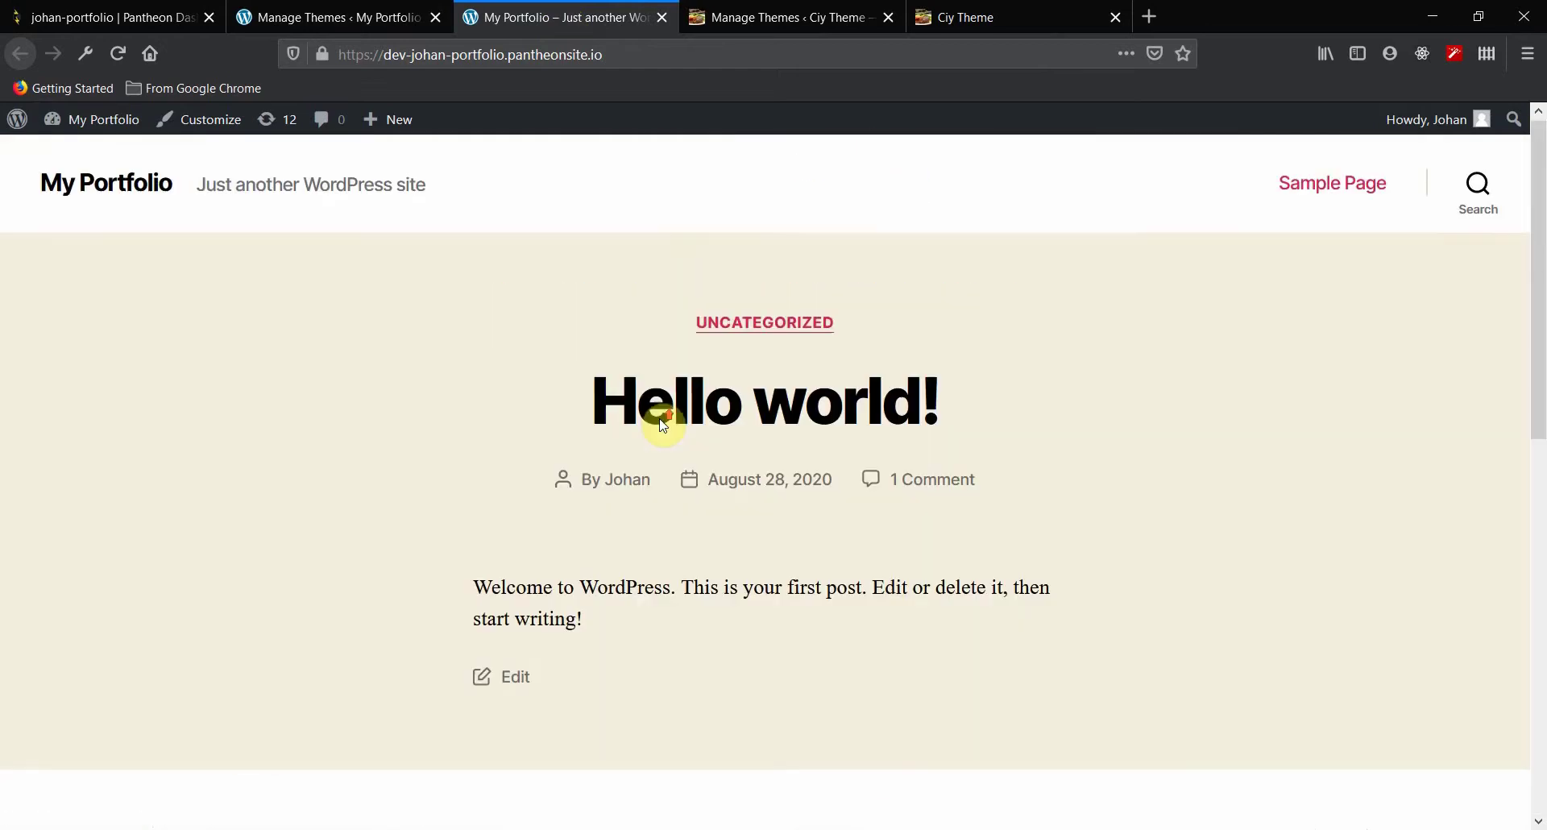
Step: Return to the My Portfolio themes admin and open the form for uploading a new theme as a .zip file
left_click(289, 16)
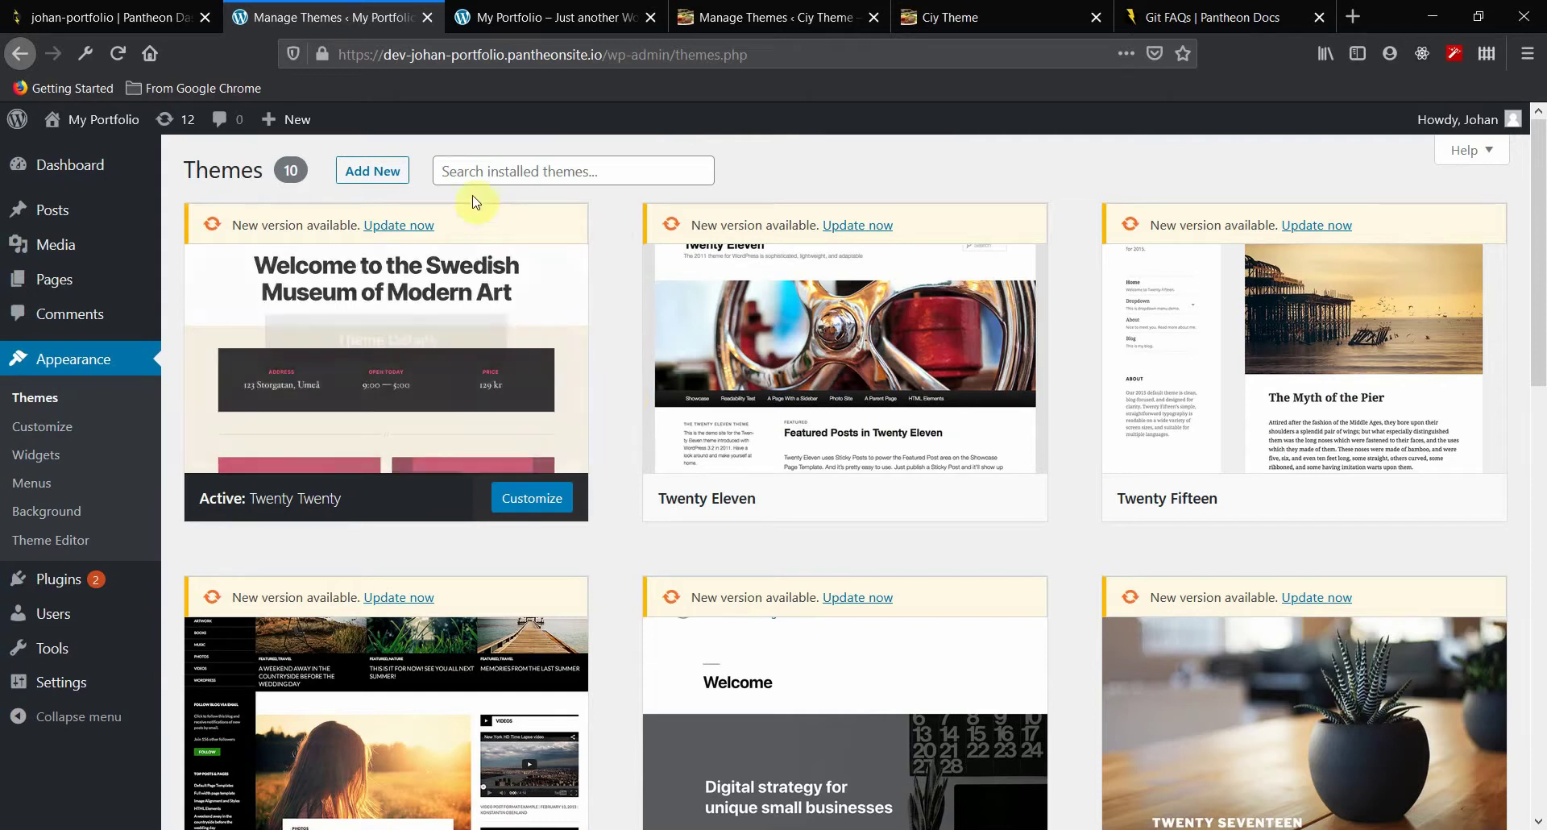
left_click(382, 176)
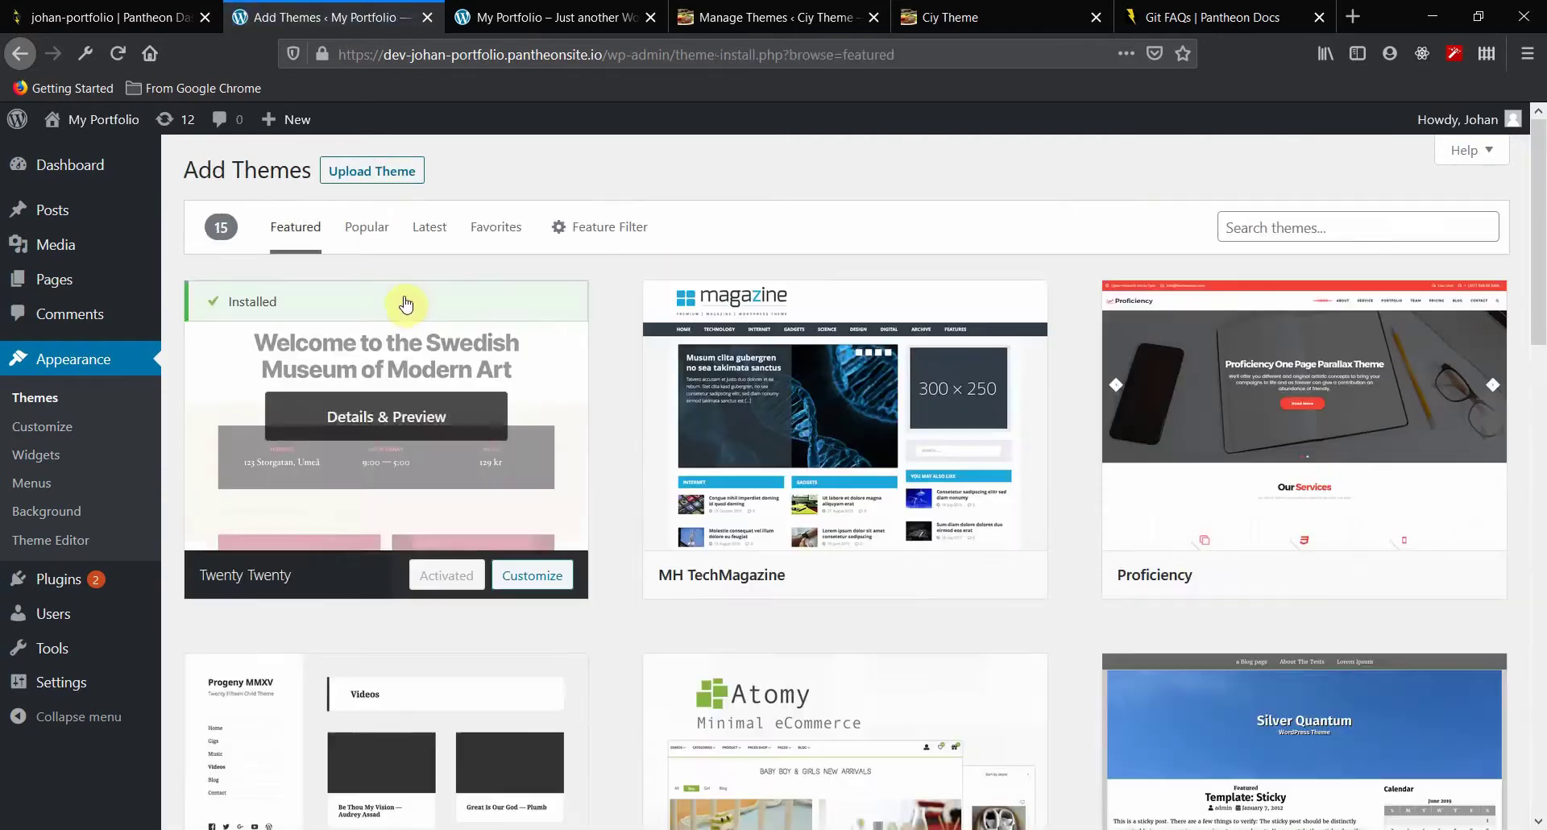
left_click(381, 180)
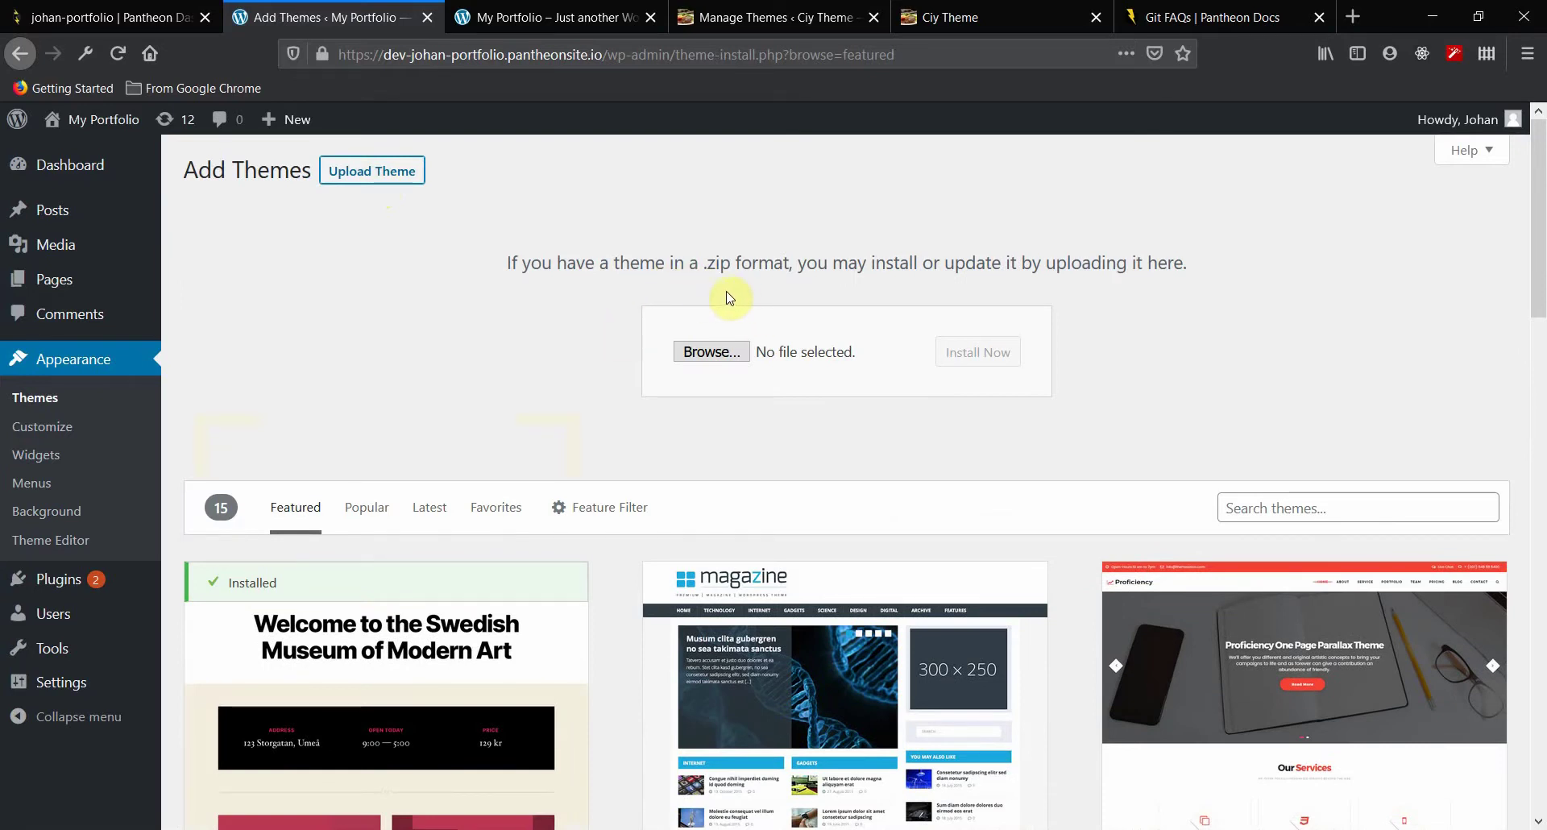
mouse_move(881, 572)
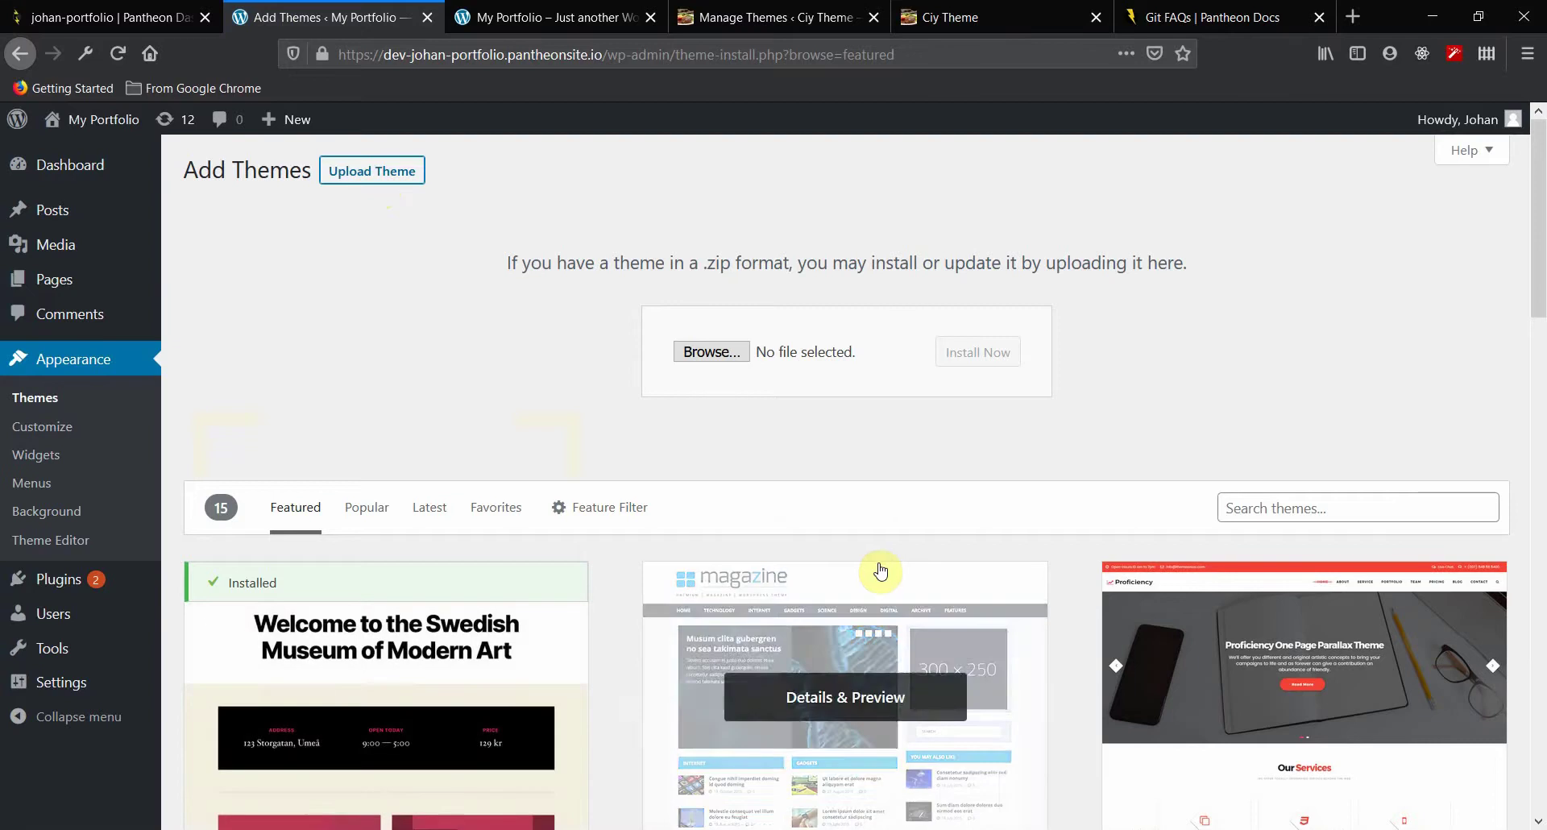
Step: Switch to the themes folder in File Explorer and compress the ciyparallaxrestaurant folder into a zip archive
left_click(574, 808)
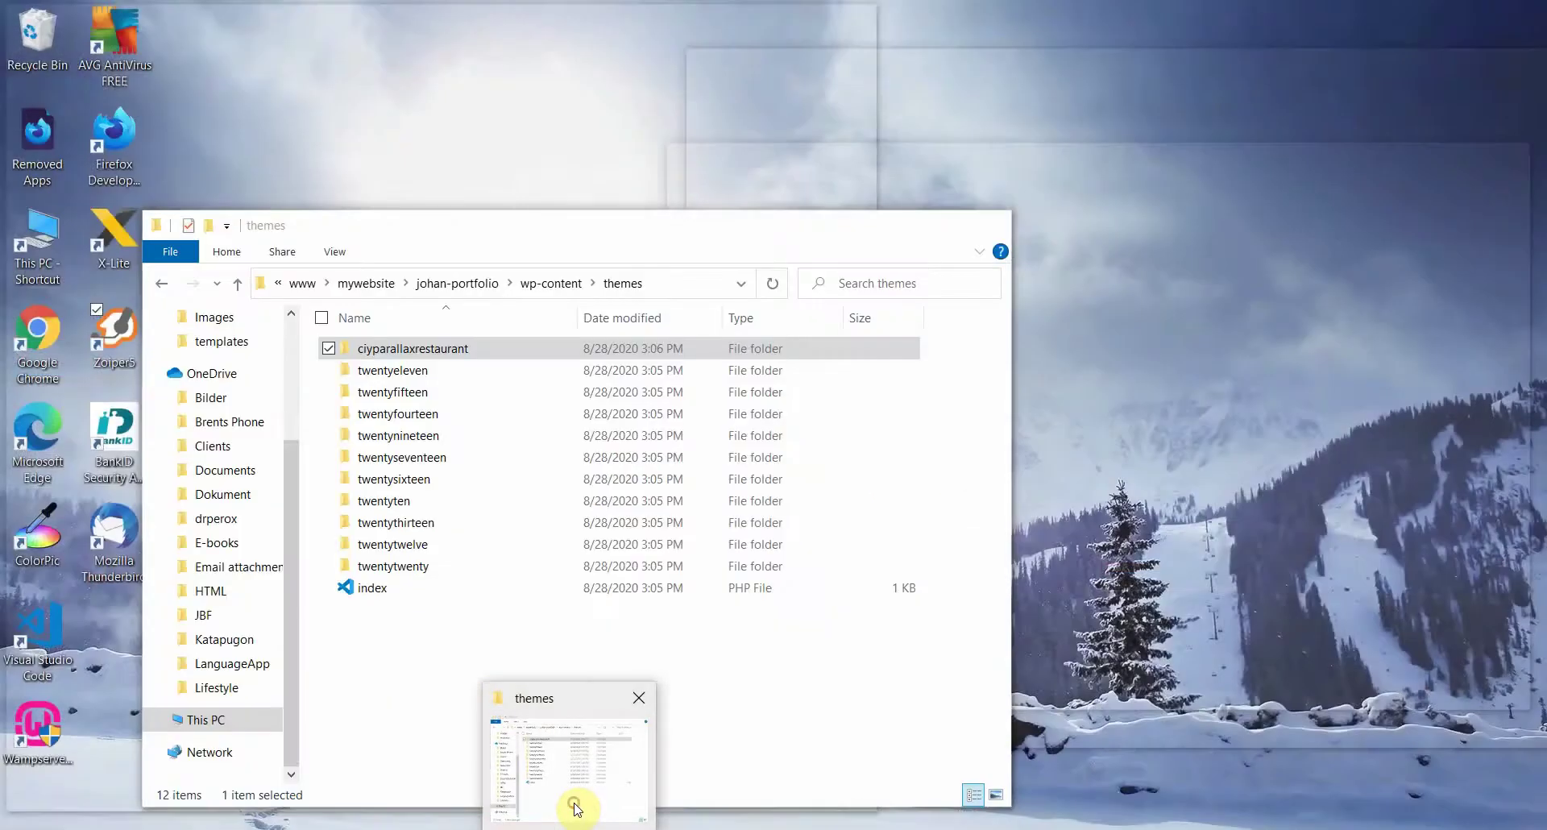
right_click(396, 355)
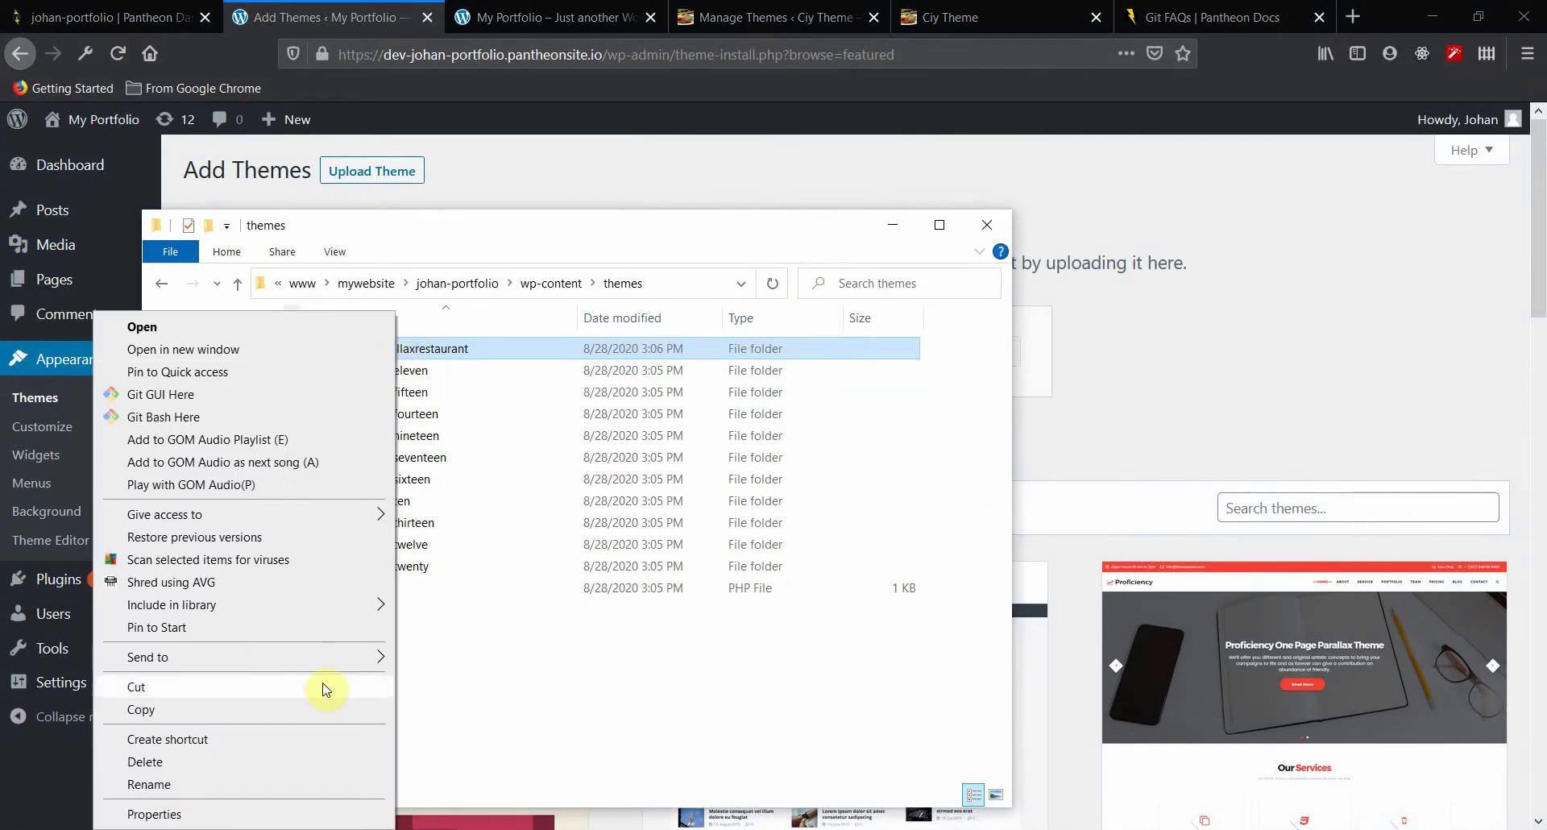
mouse_move(345, 666)
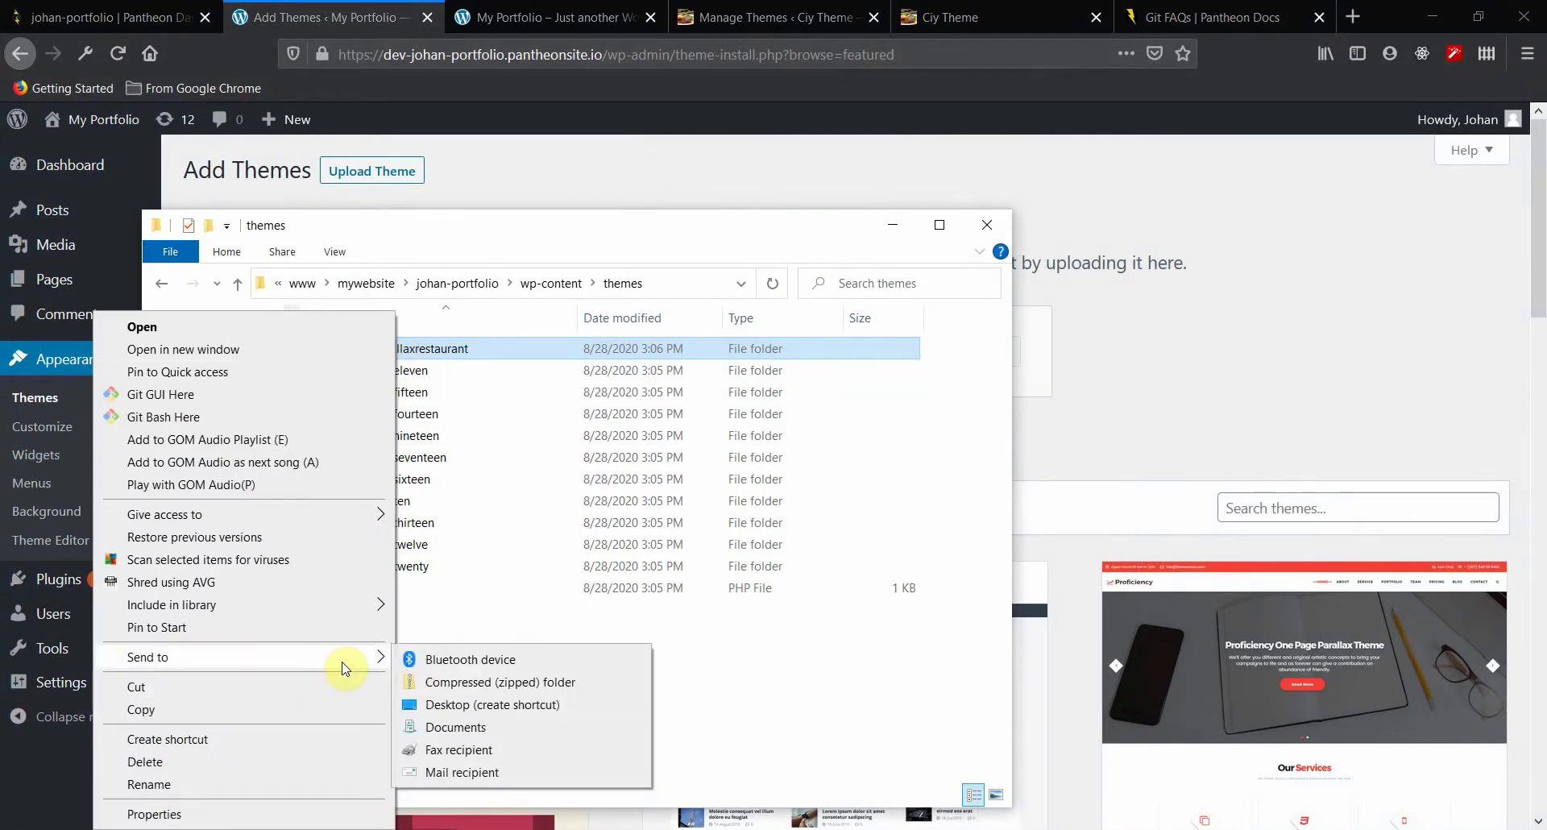
left_click(456, 685)
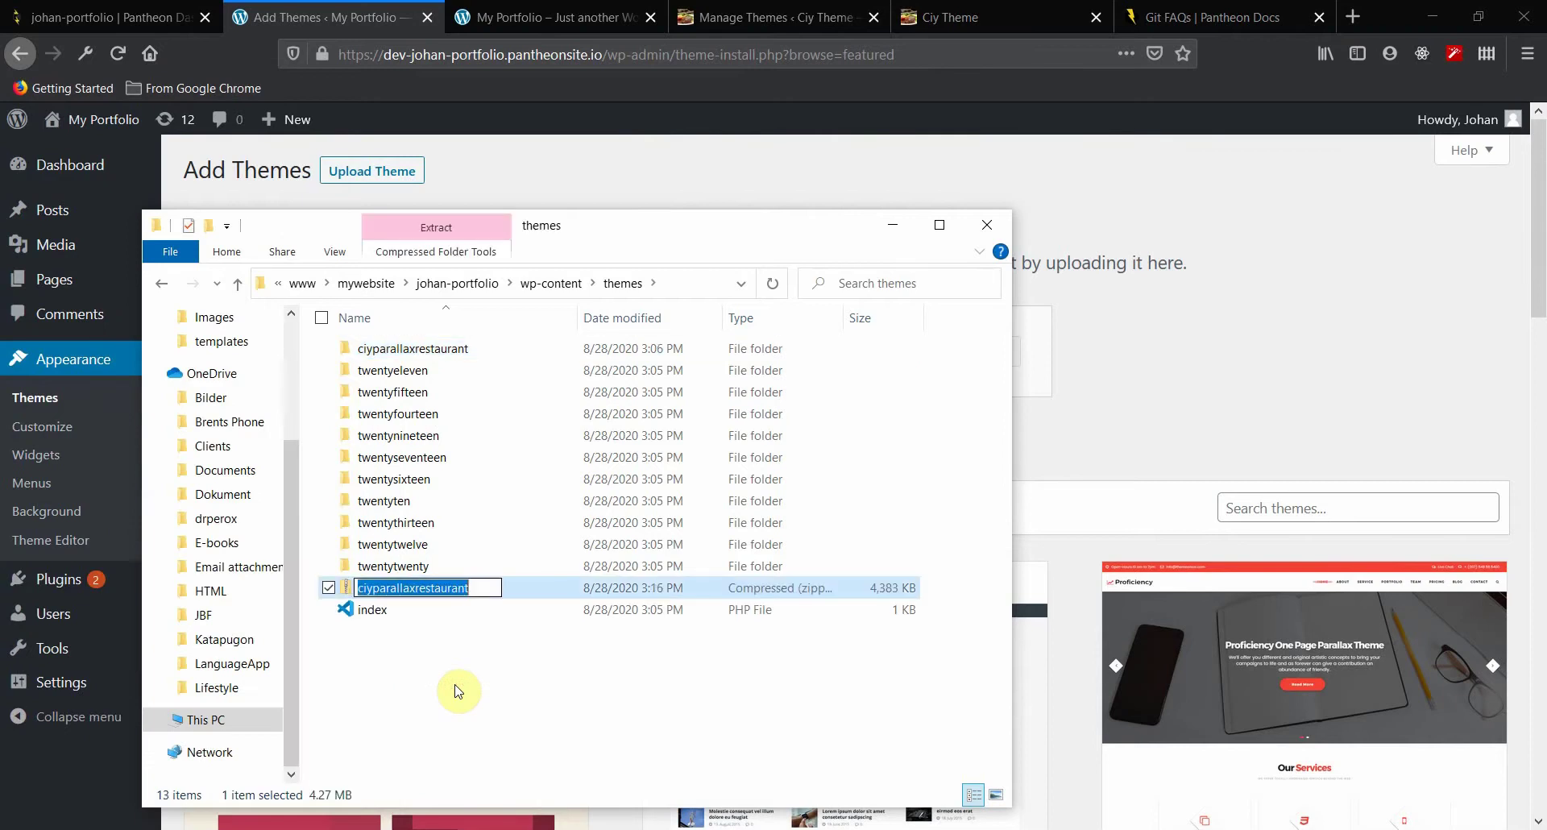
left_click(458, 691)
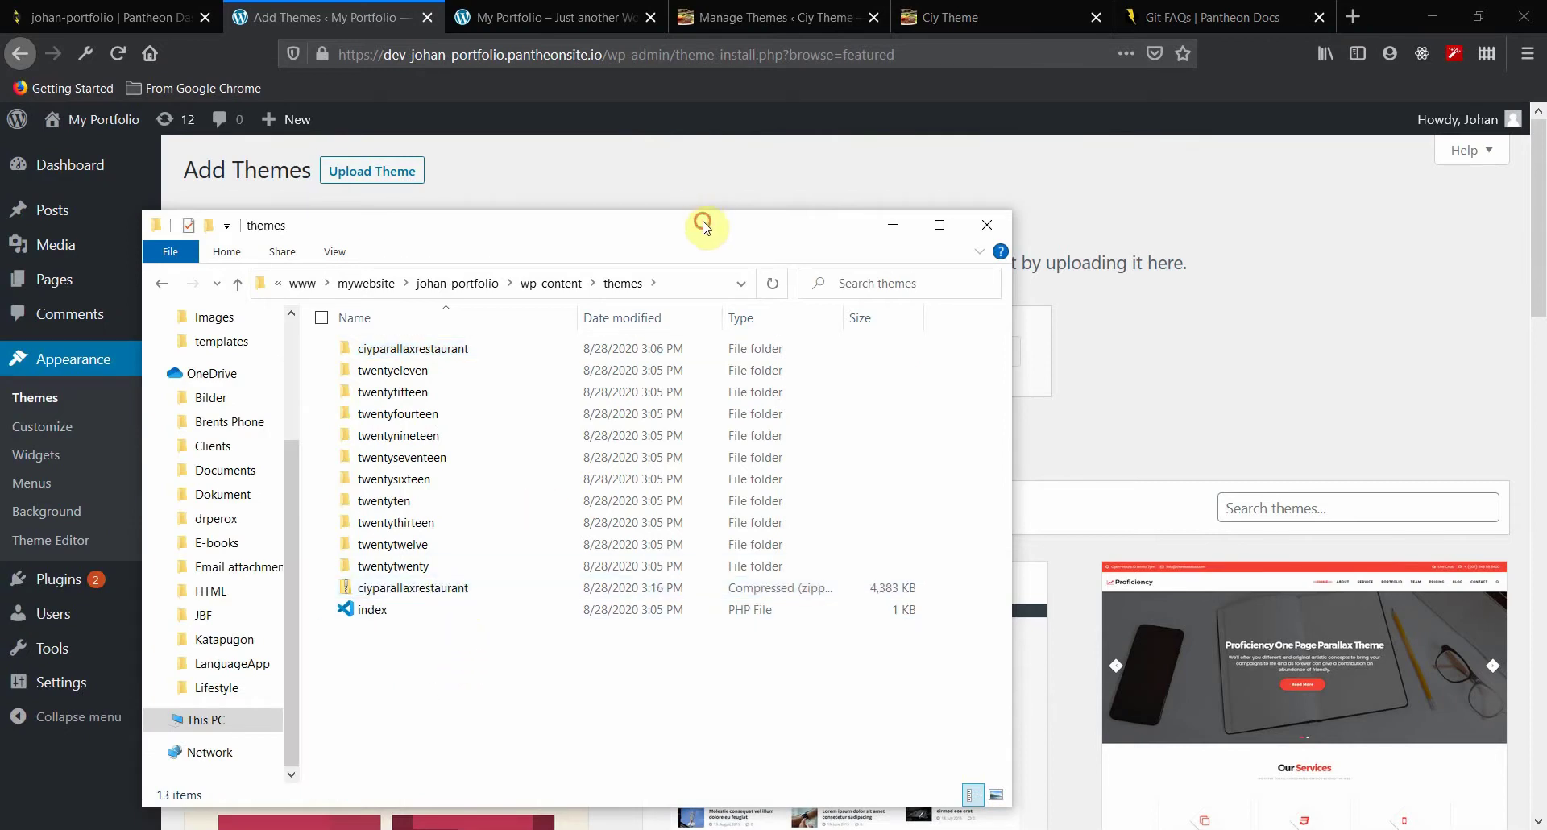
Step: Choose ciyparallaxrestaurant.zip as the theme file to upload and start its installation
left_click_drag(703, 227, 949, 406)
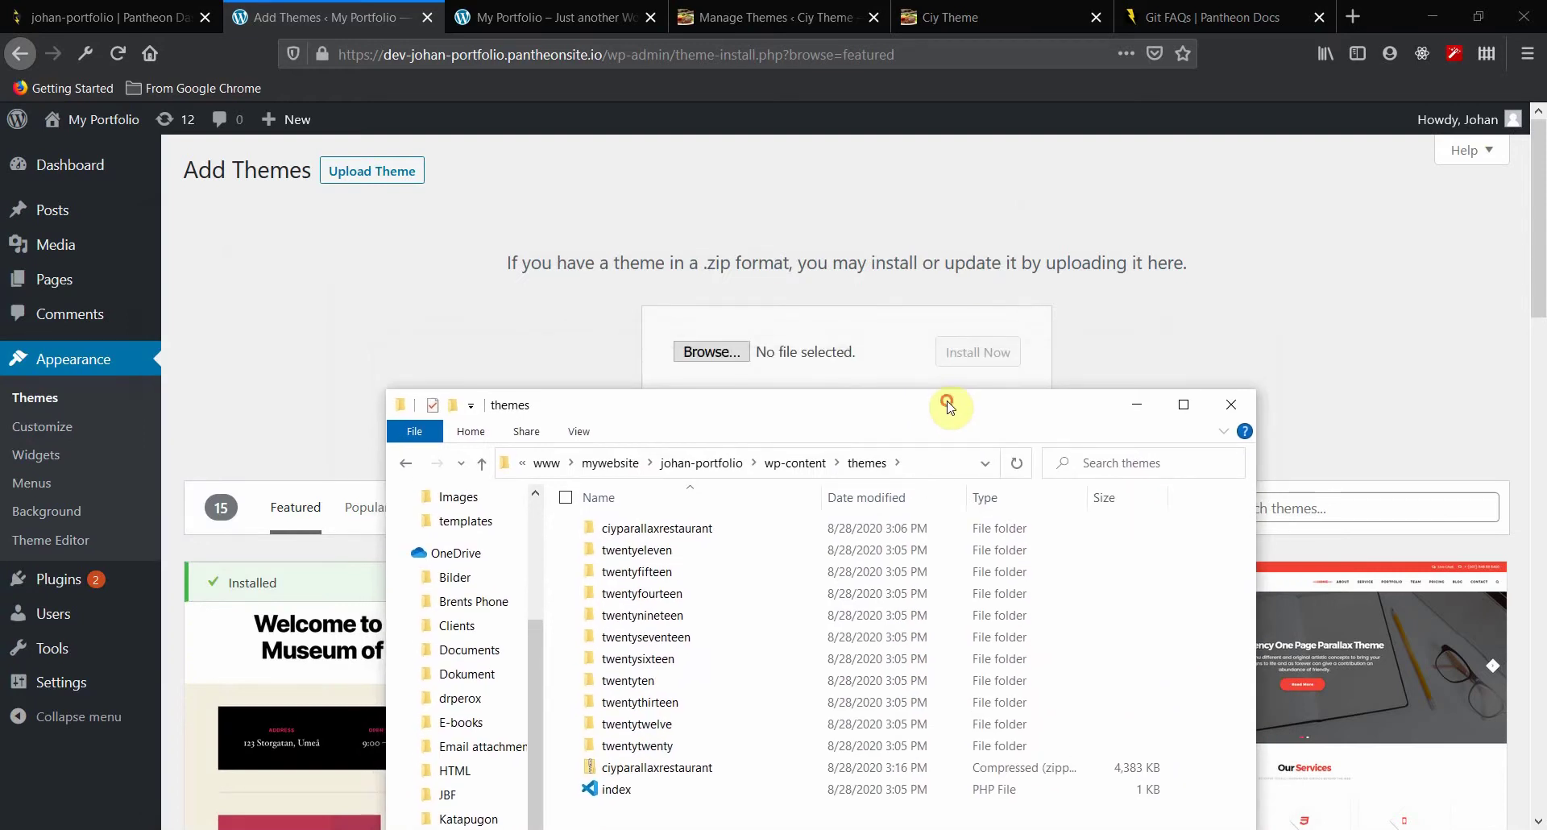
left_click_drag(674, 767, 823, 345)
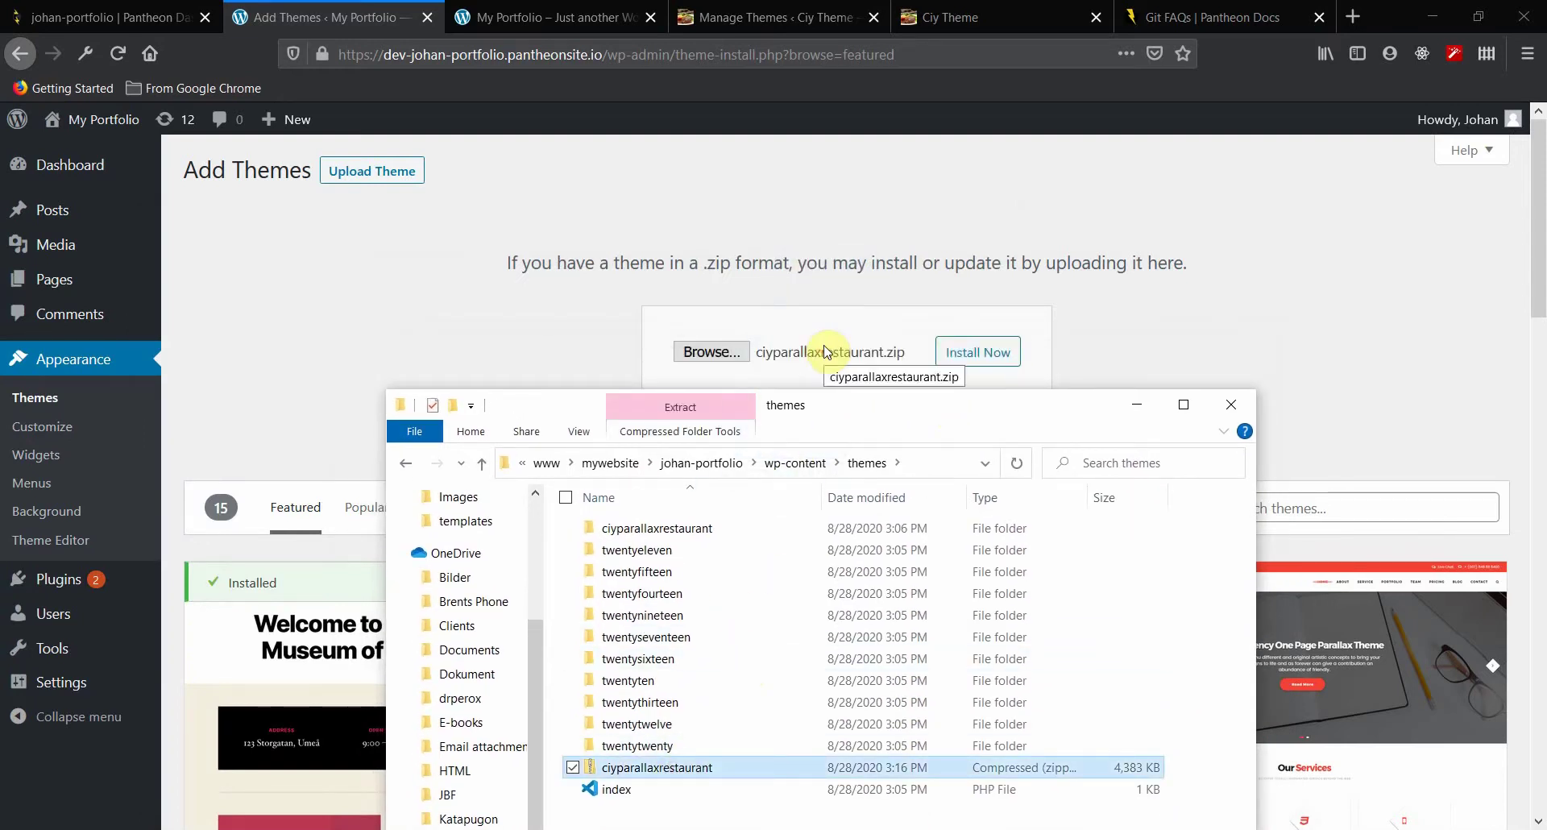
left_click(999, 362)
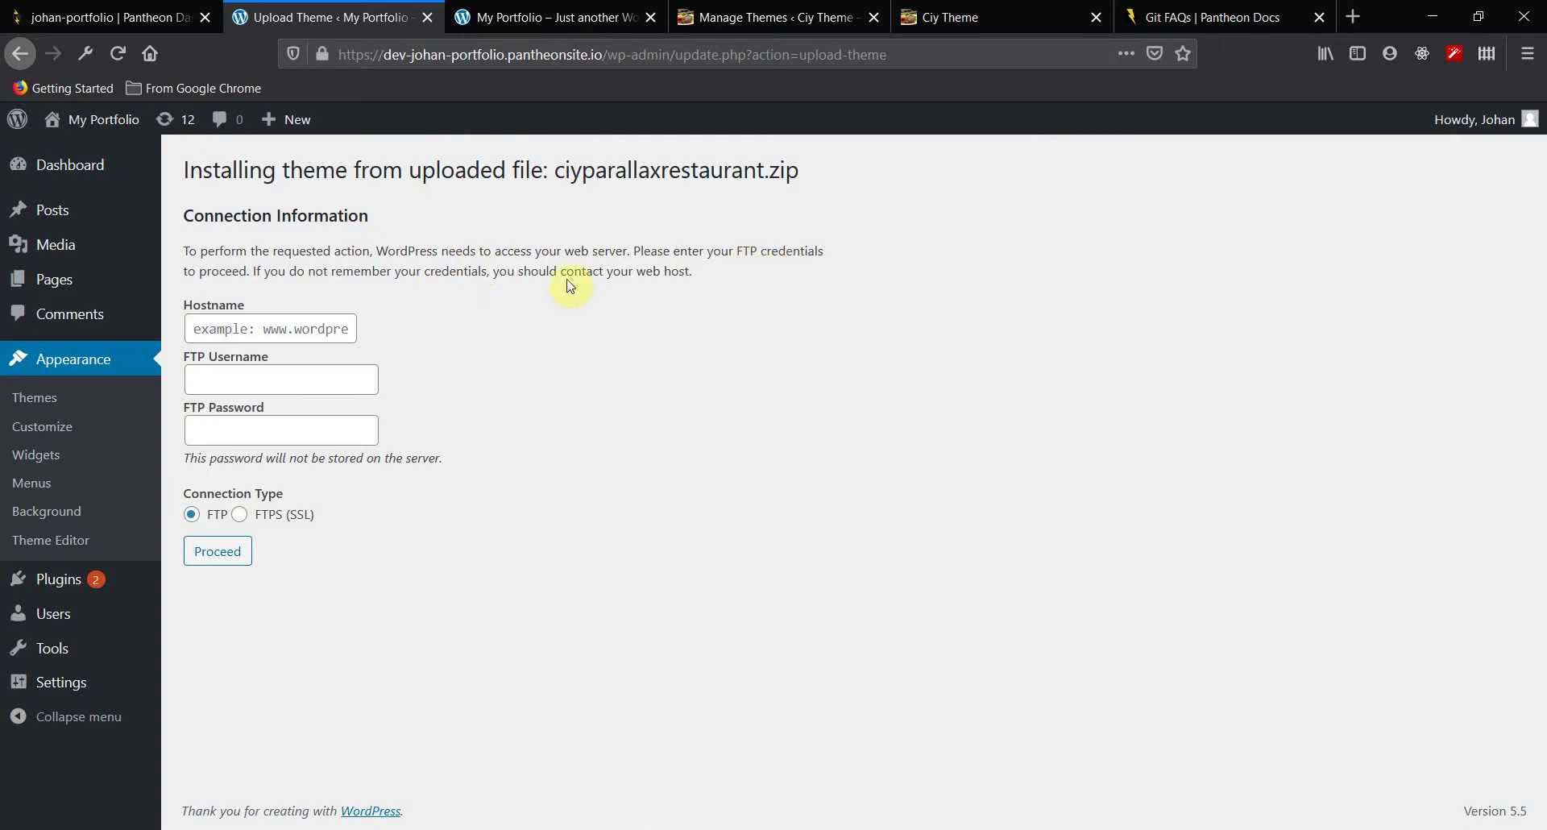
Step: Switch the site's development mode to SFTP in the Pantheon dashboard
left_click(134, 20)
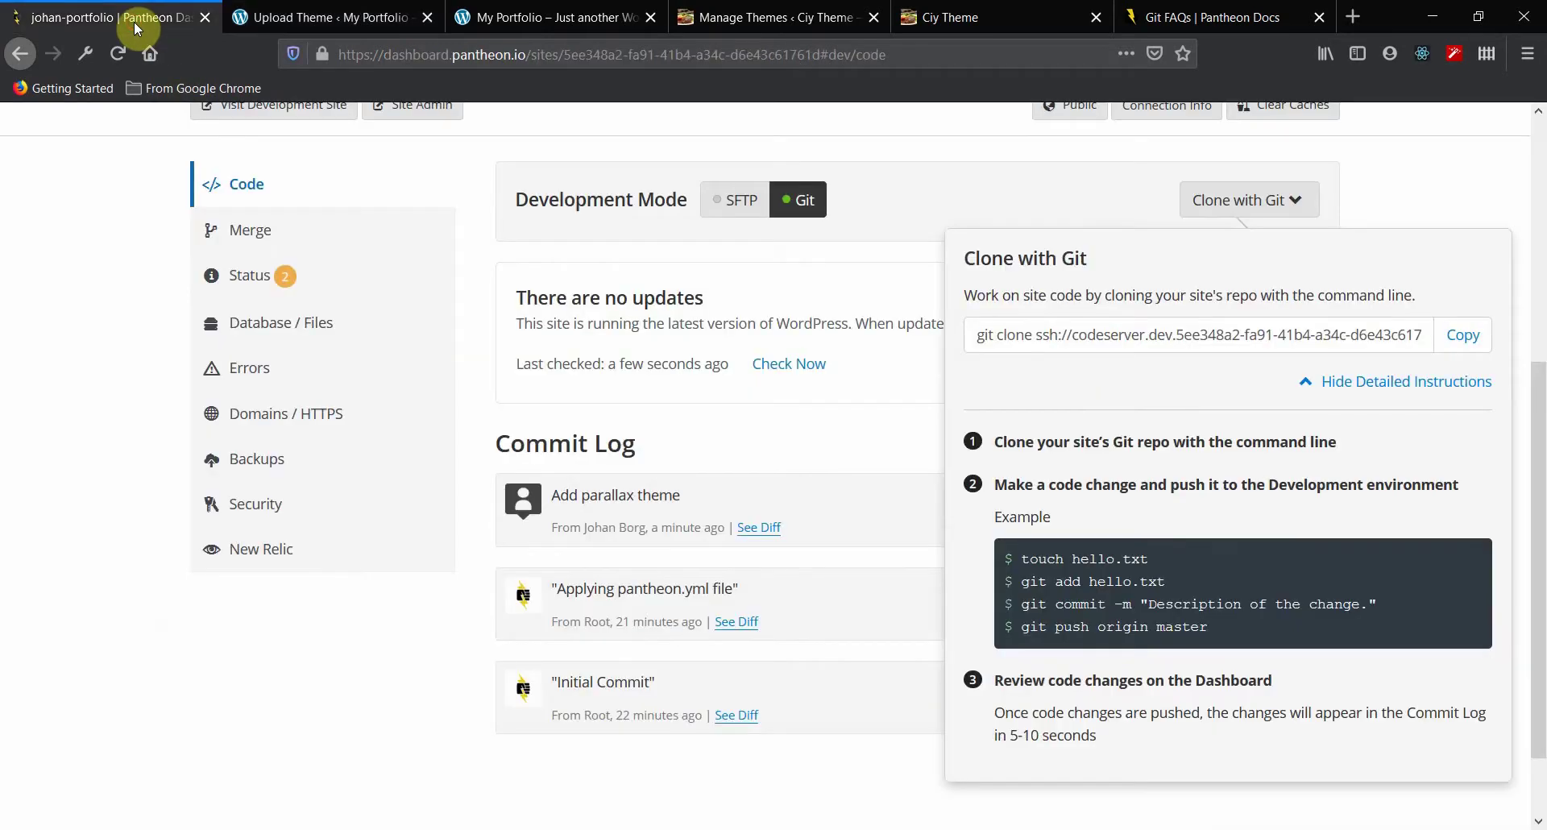
left_click(749, 434)
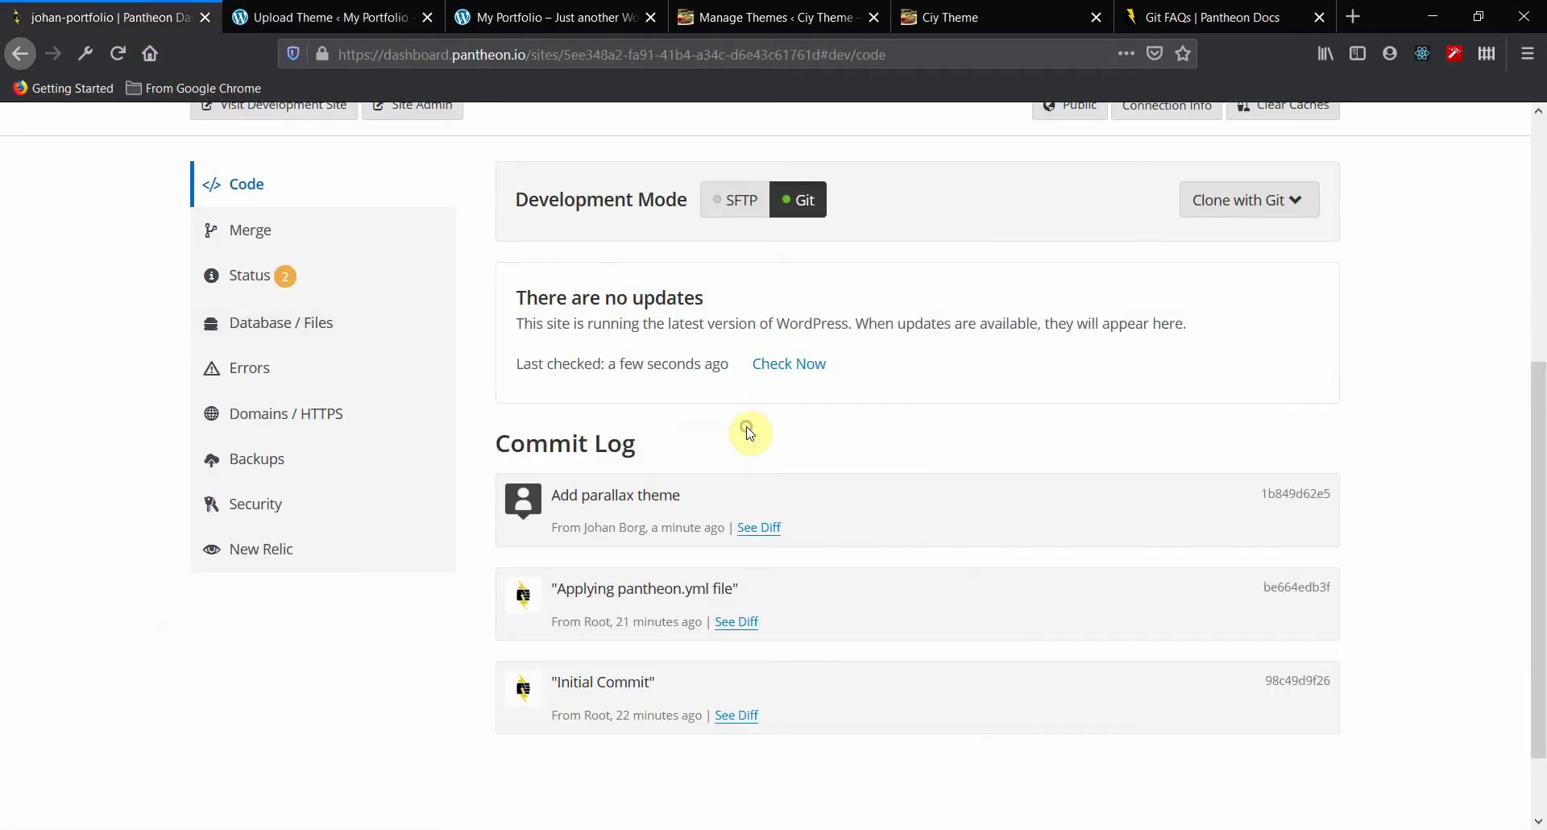
right_click(733, 200)
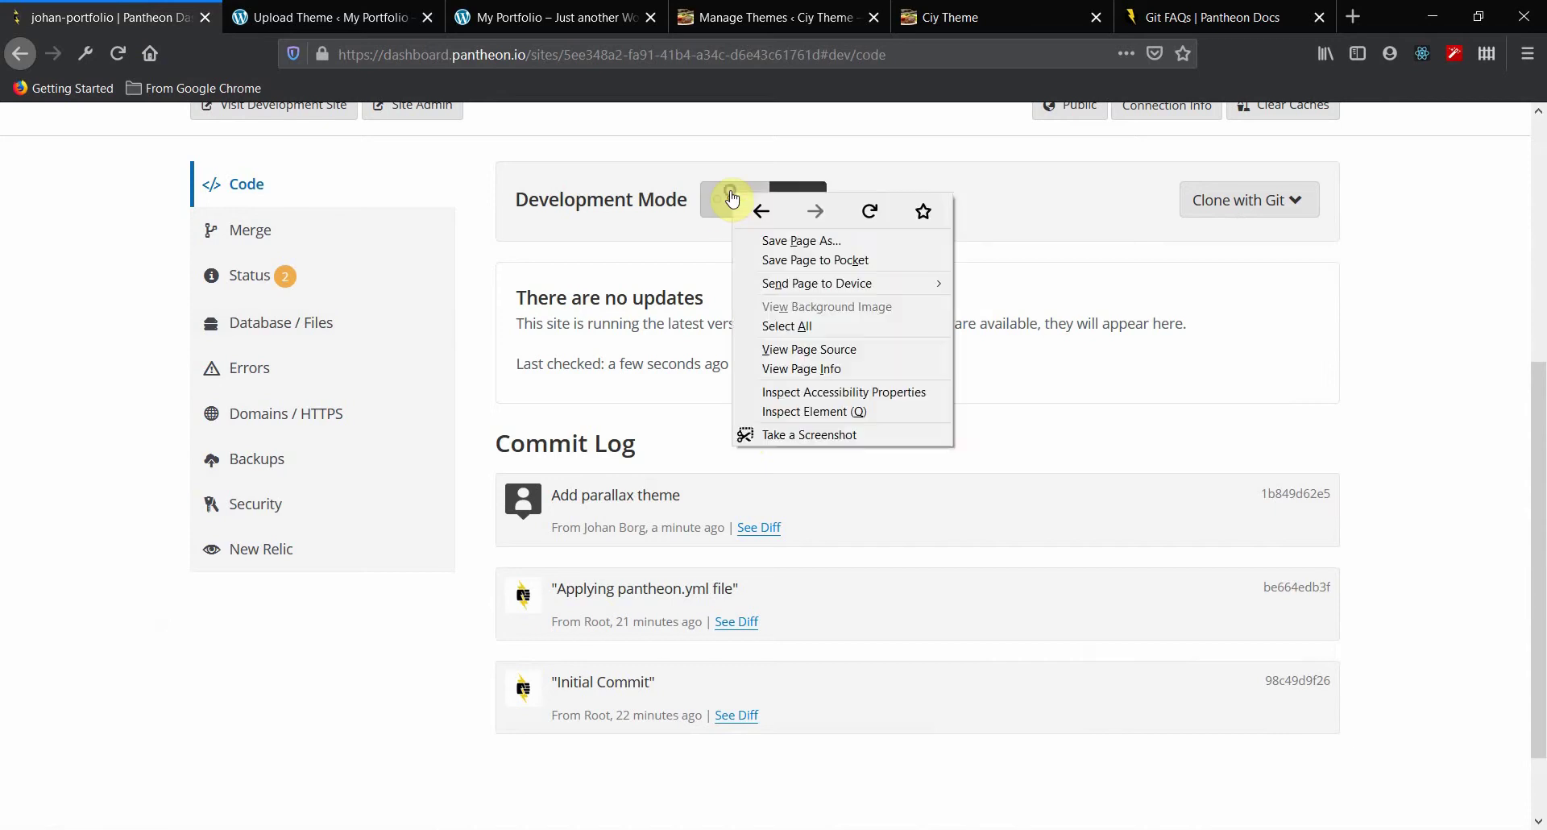
left_click(719, 191)
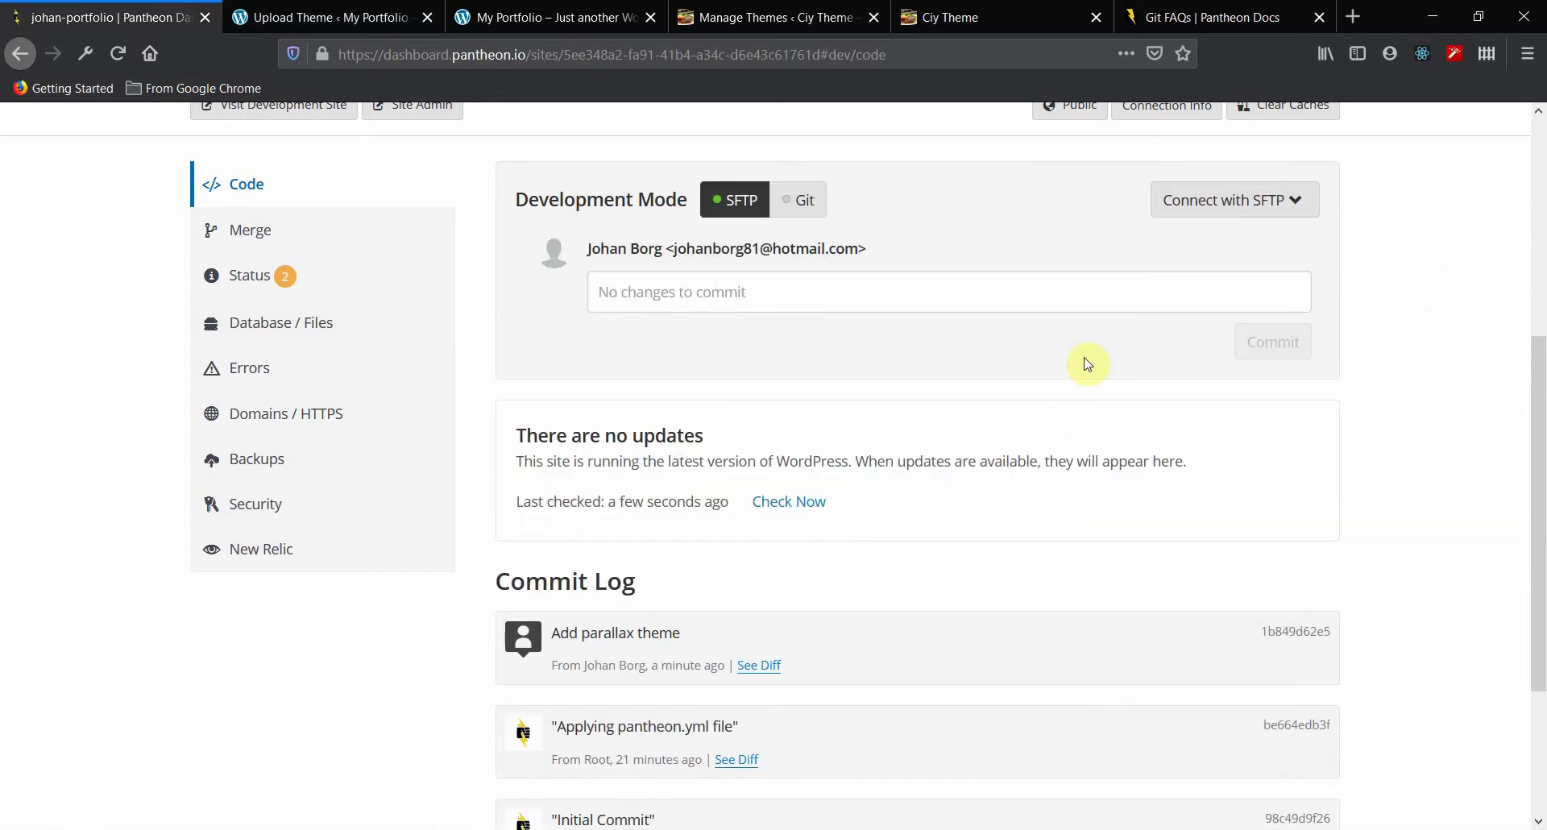
Step: Copy the host from Pantheon's SFTP connection details and paste it as the hostname in WordPress's theme installation form
left_click(1293, 202)
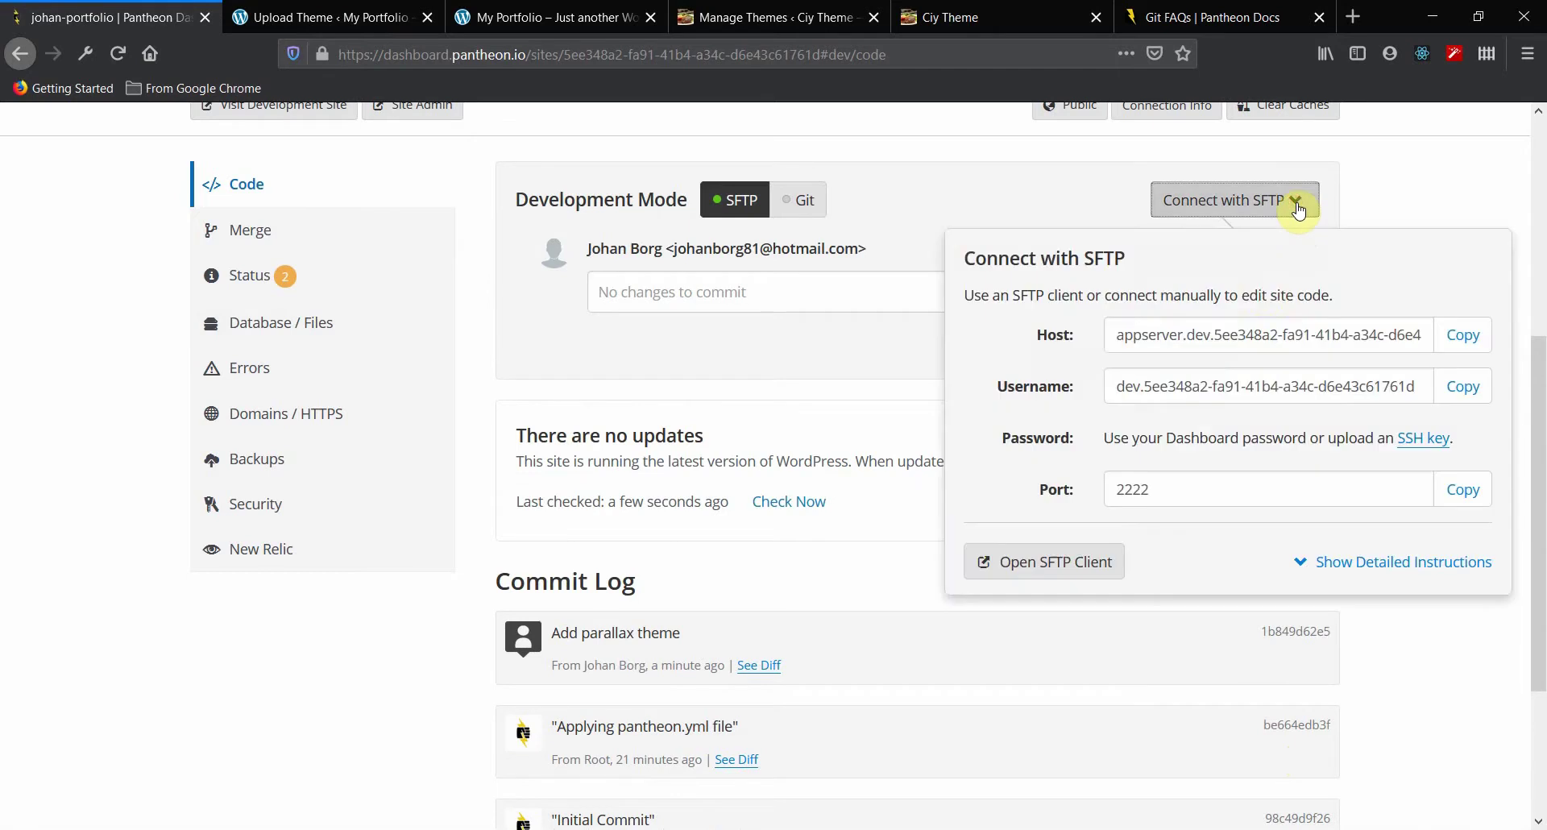
left_click(1479, 345)
left_click(1479, 345)
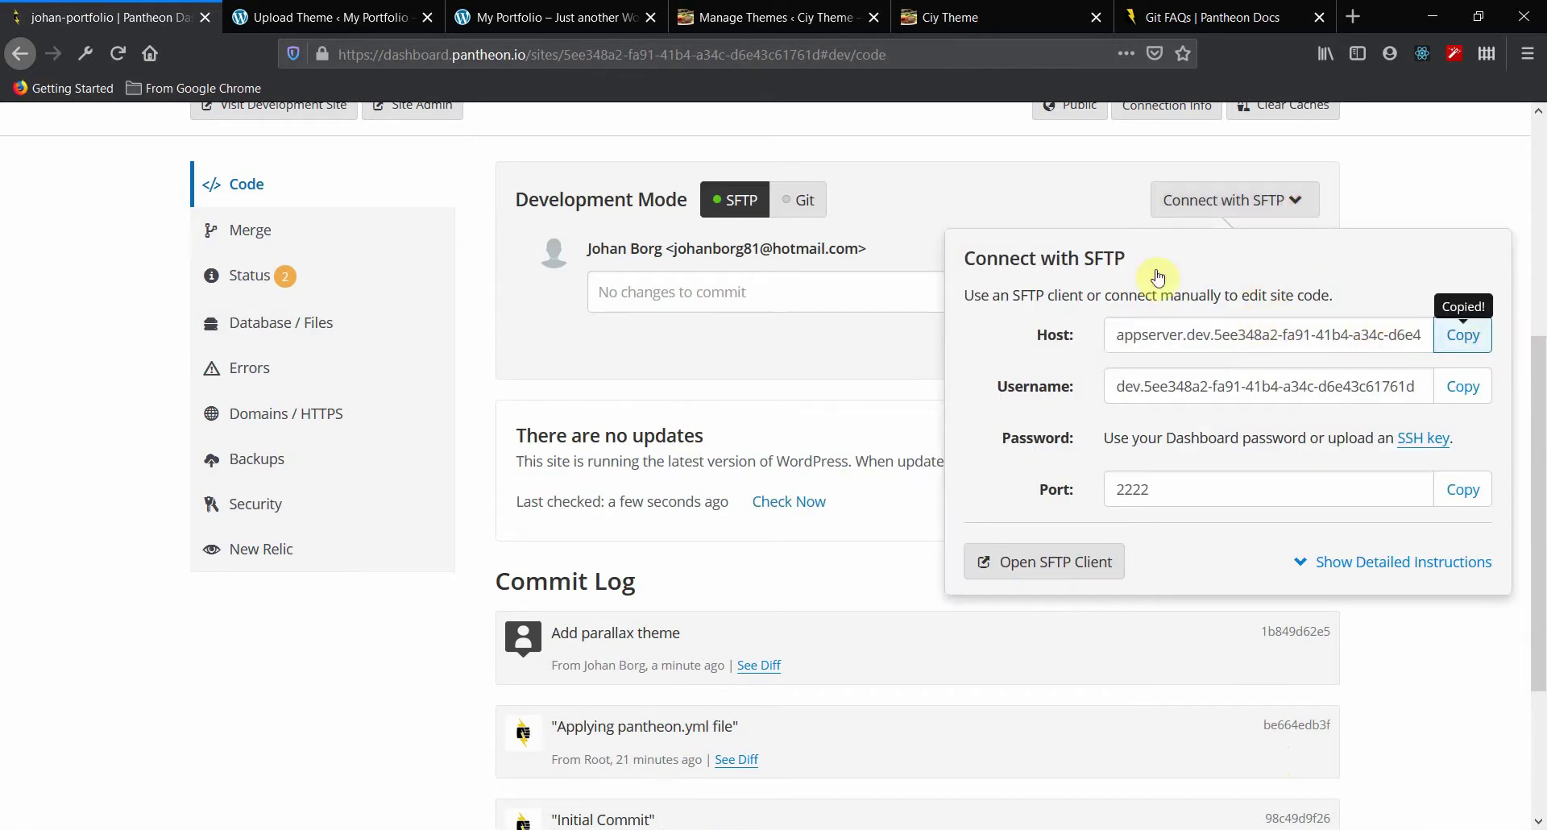
left_click(355, 22)
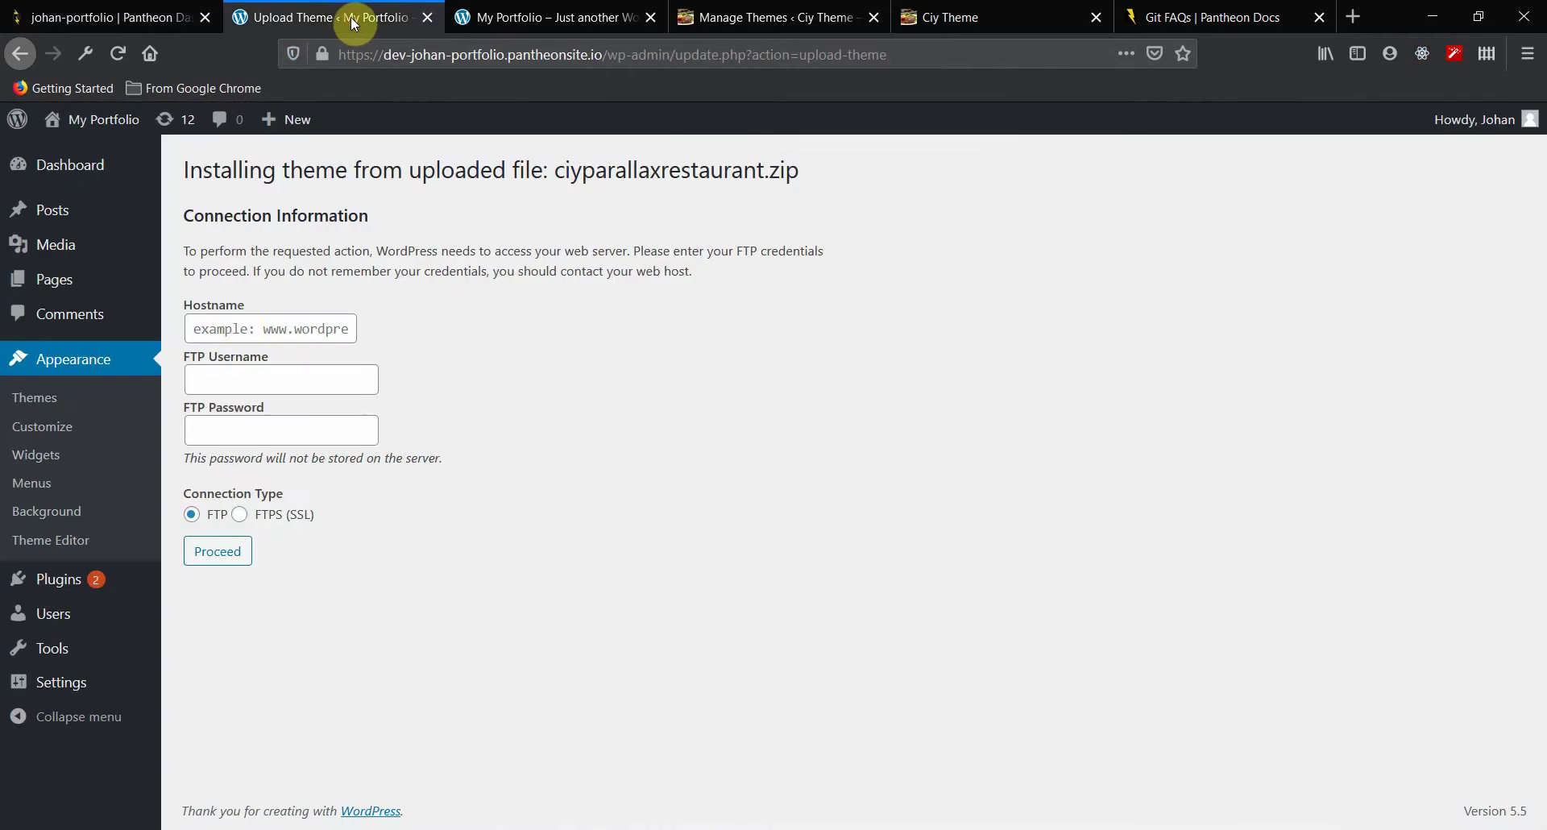
left_click(254, 326)
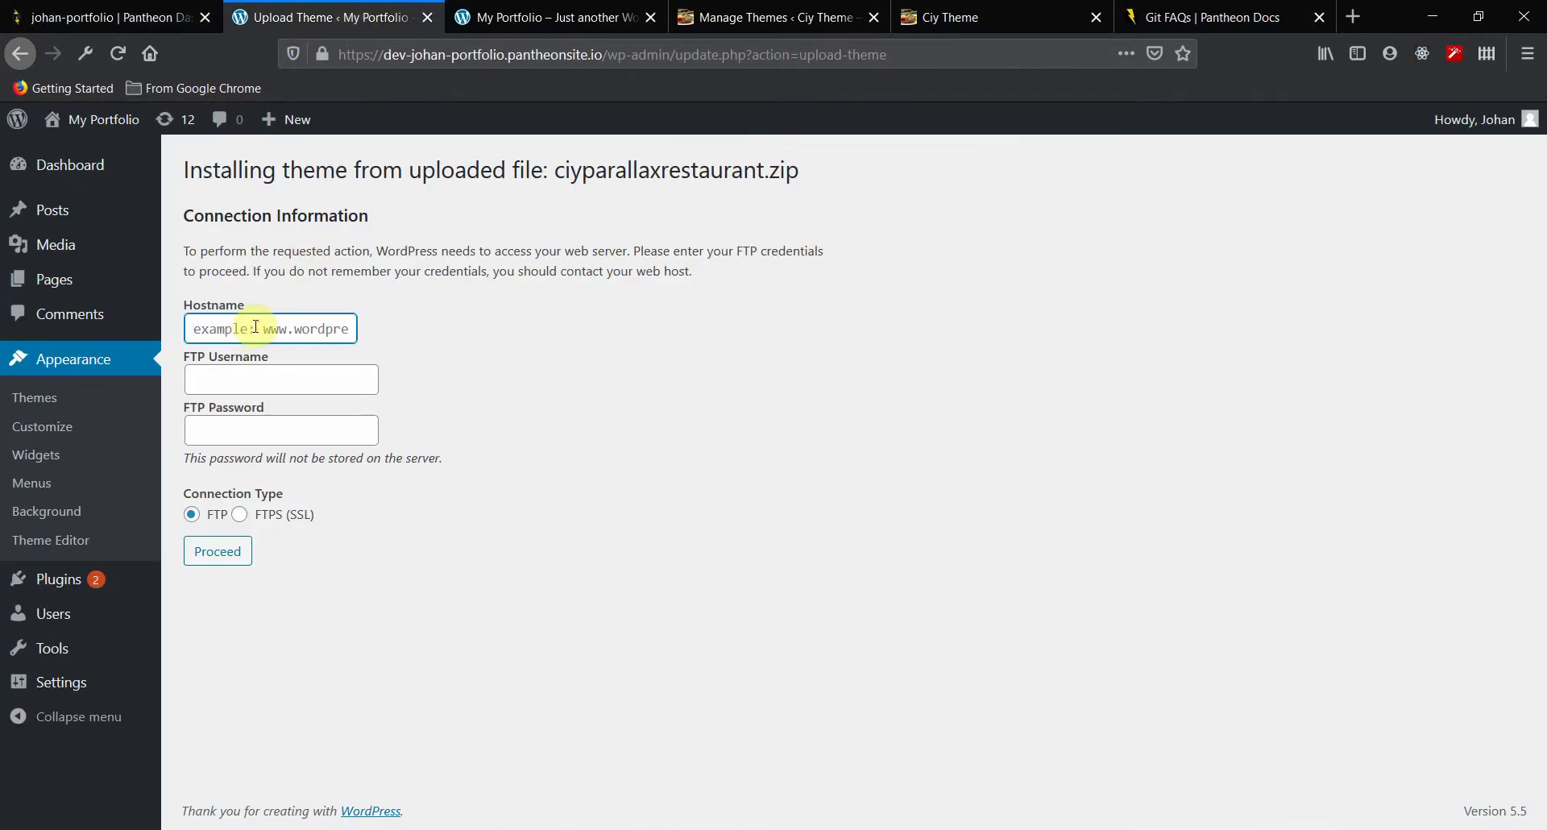
key("ctrl+v")
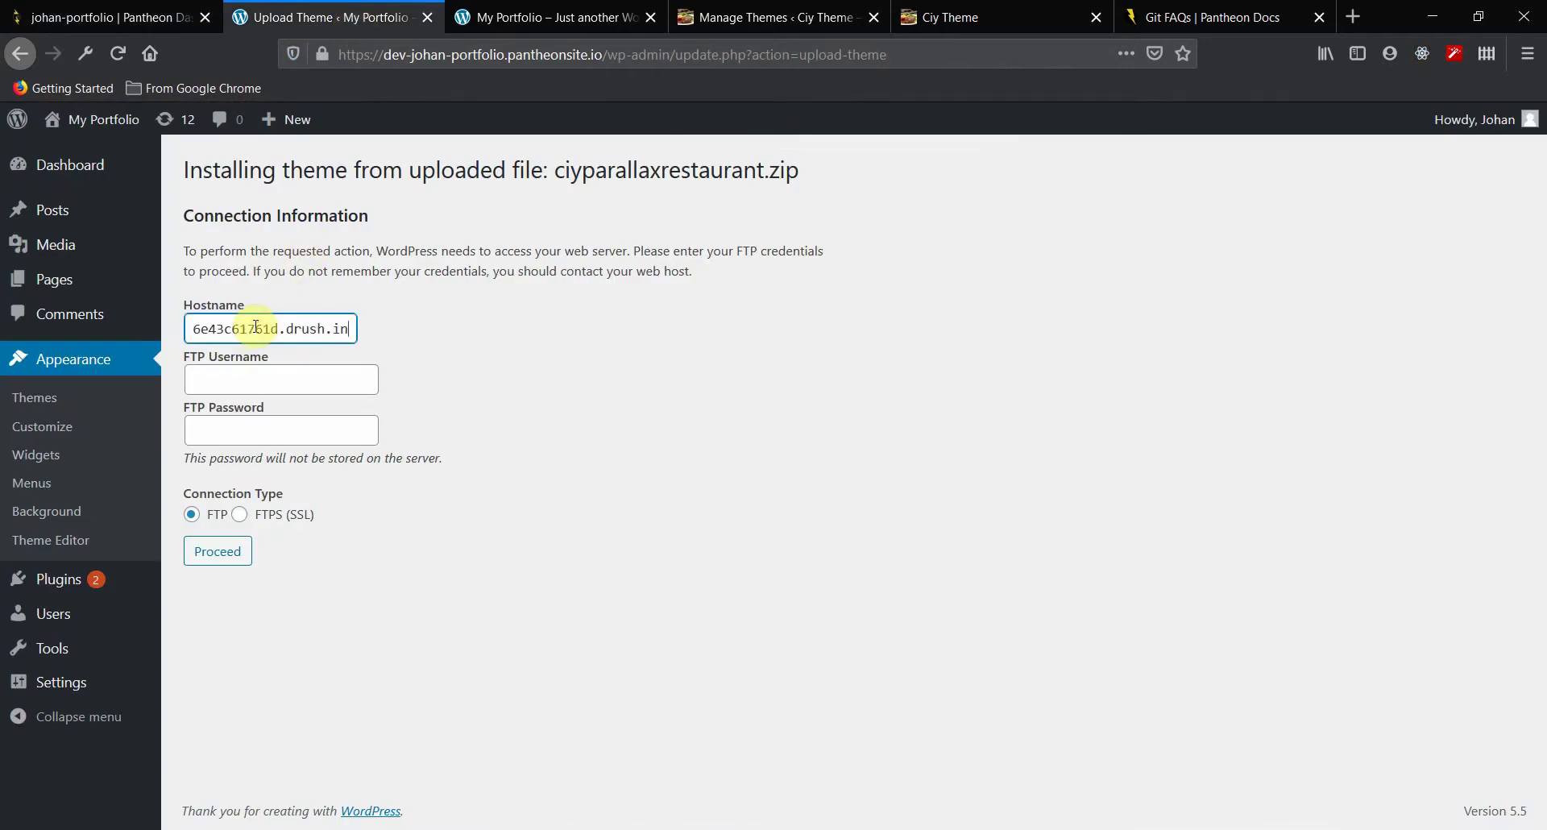
Step: Copy the SFTP username from Pantheon and paste it as the FTP username in WordPress's connection form
left_click(129, 16)
right_click(670, 328)
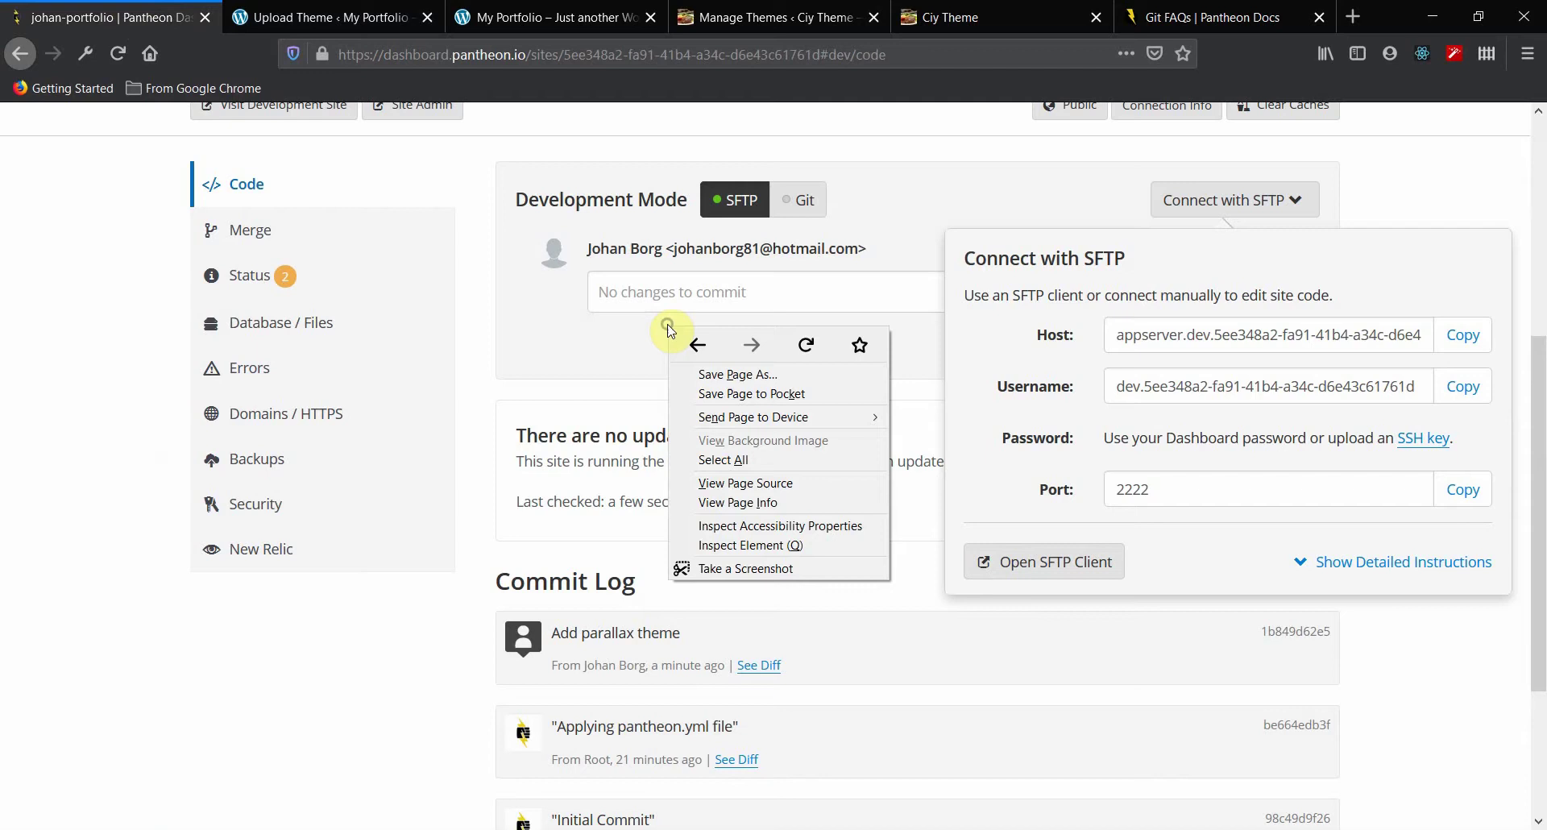
left_click(1191, 392)
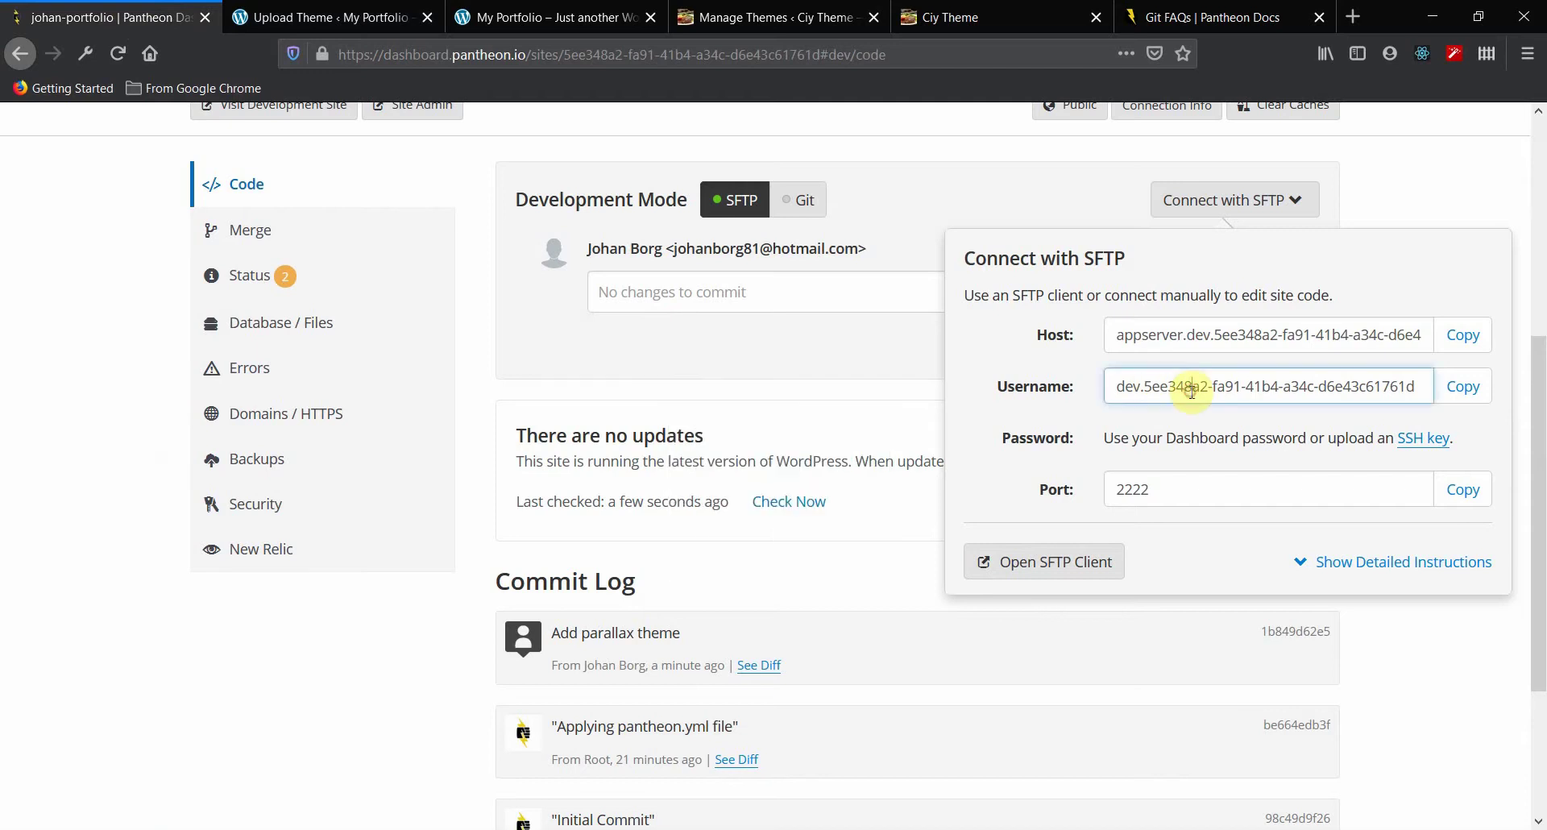
left_click(1473, 393)
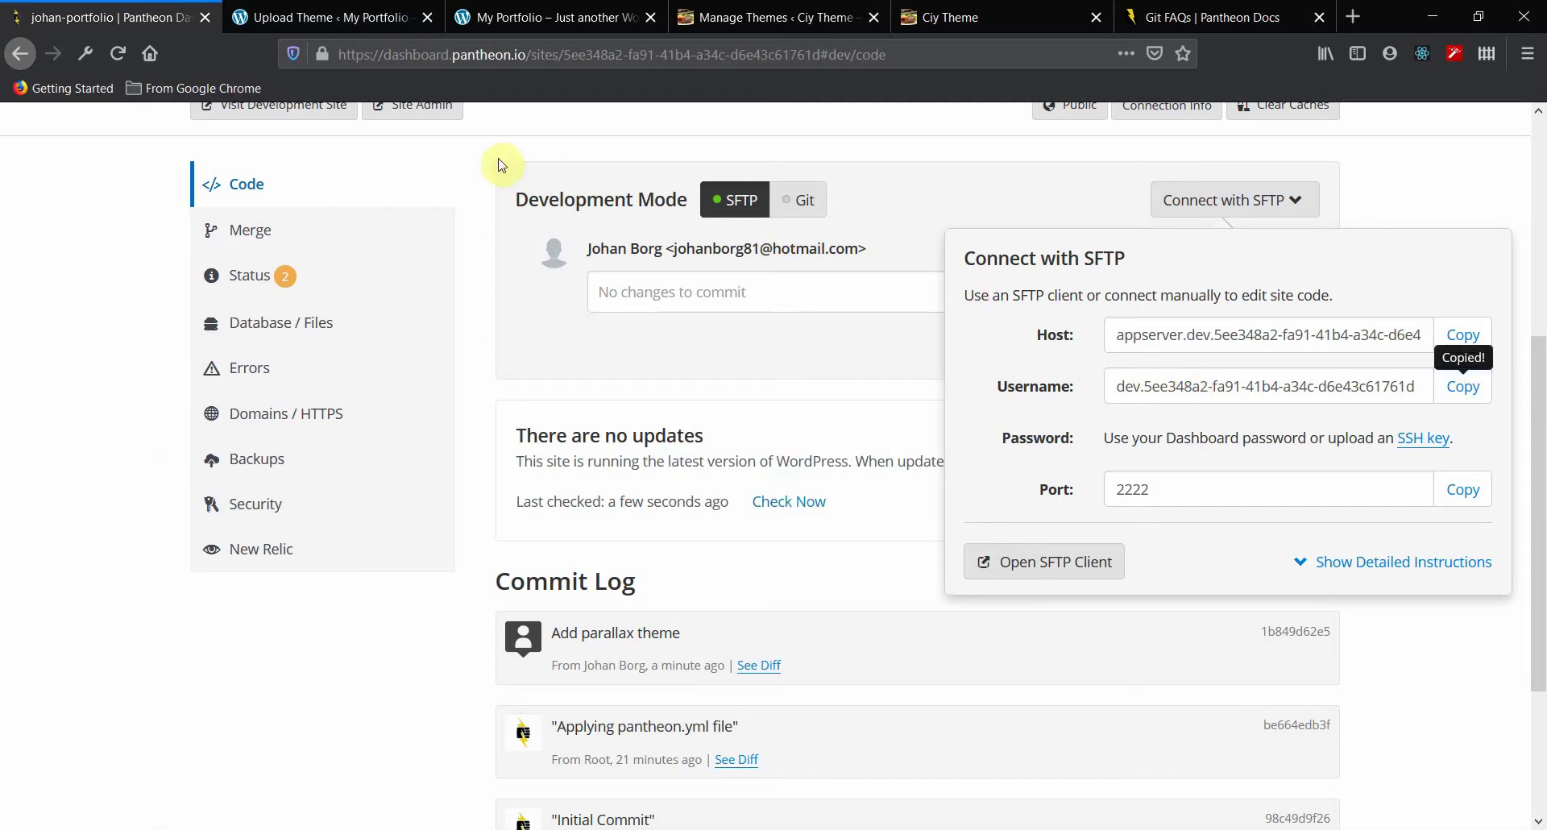
left_click(348, 24)
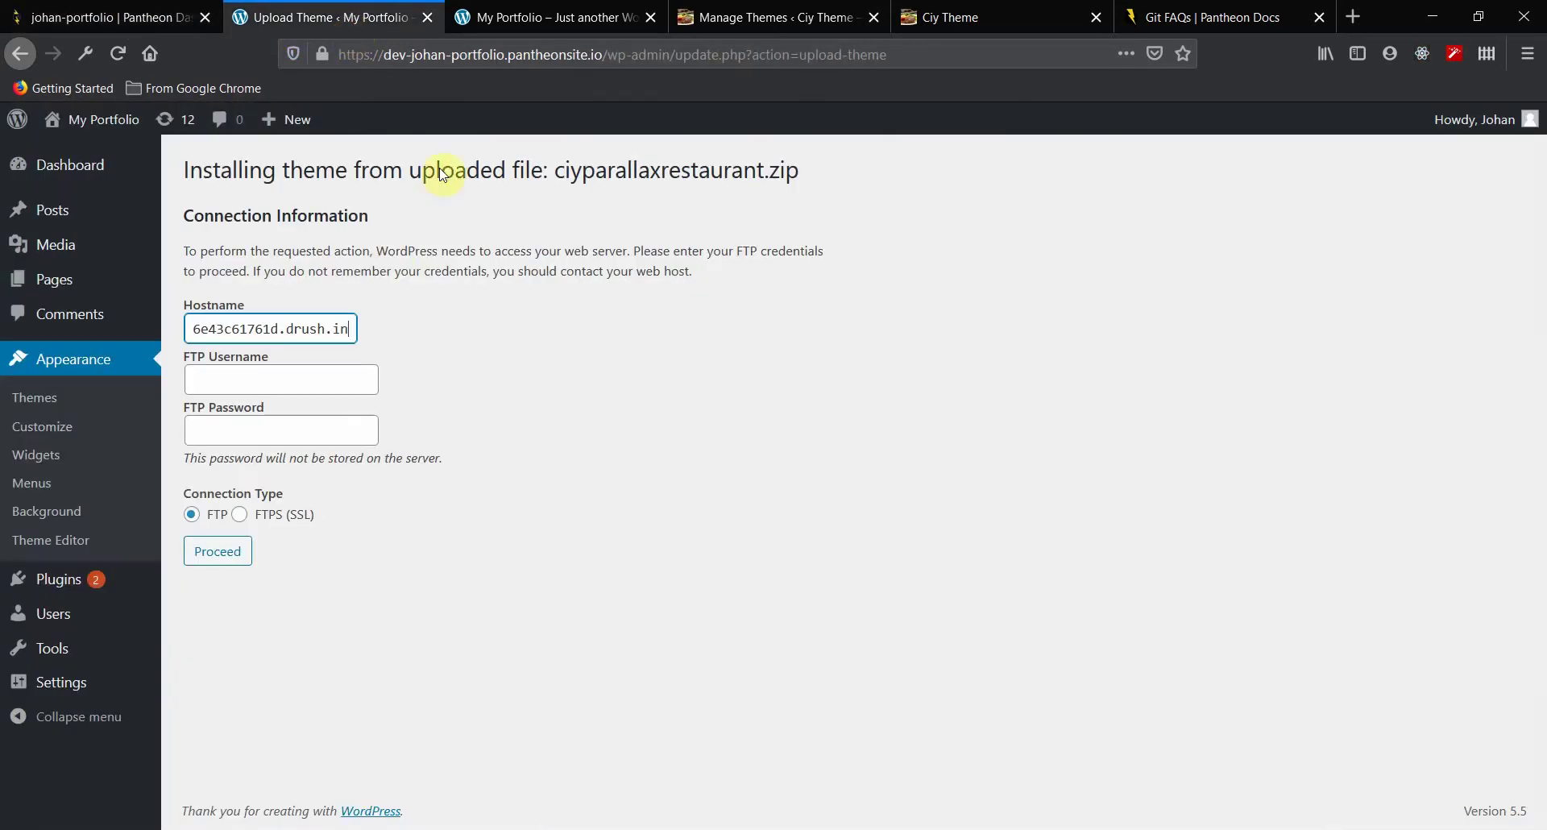
left_click(299, 381)
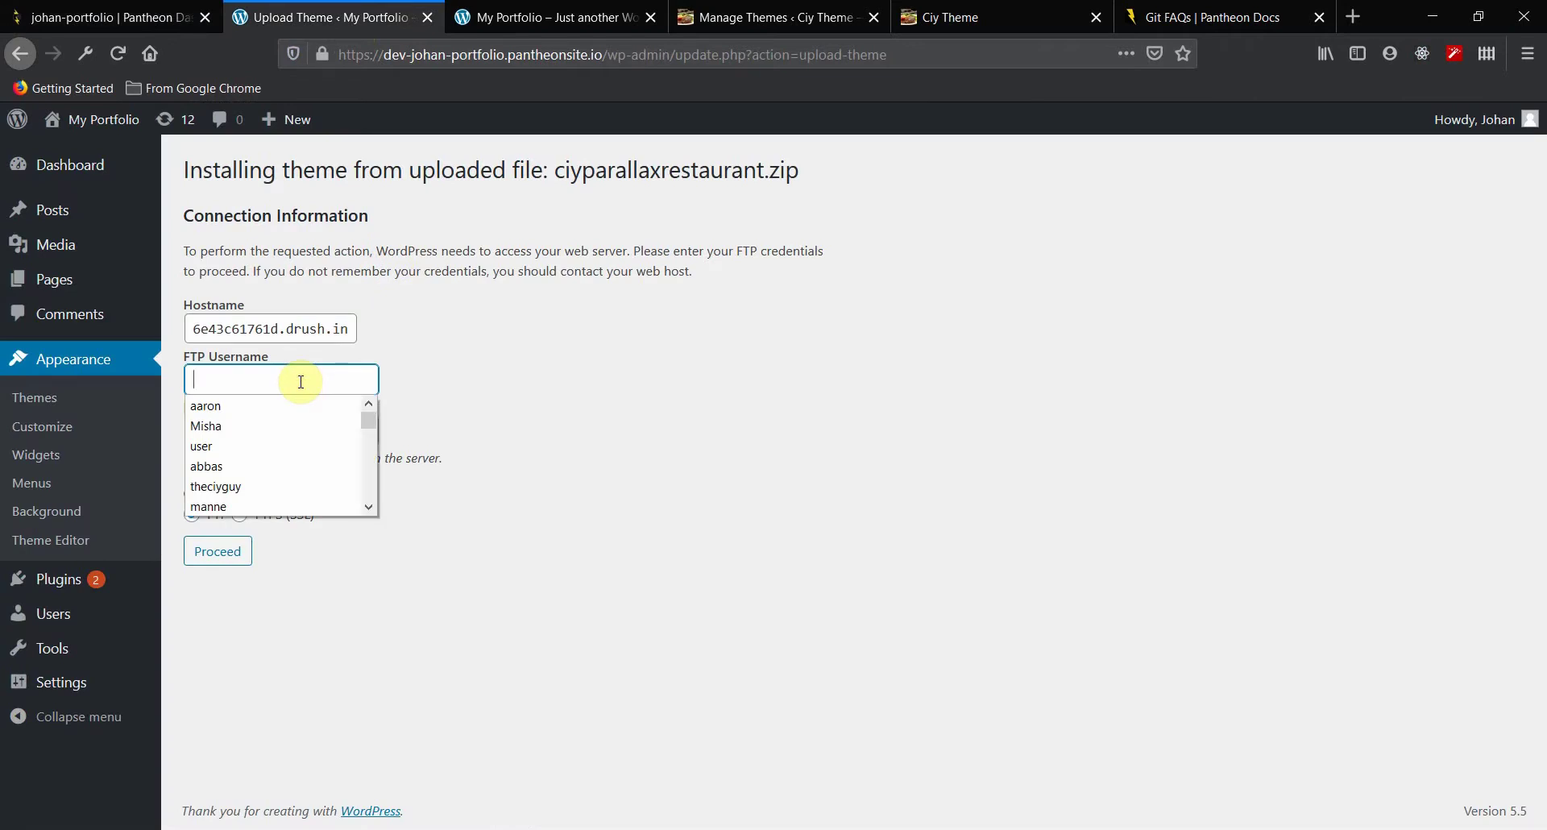
key("ctrl+v")
Step: Check Pantheon's password instructions, enter the dashboard password as the FTP password, proceed with the theme installation and decline saving the login
left_click(68, 11)
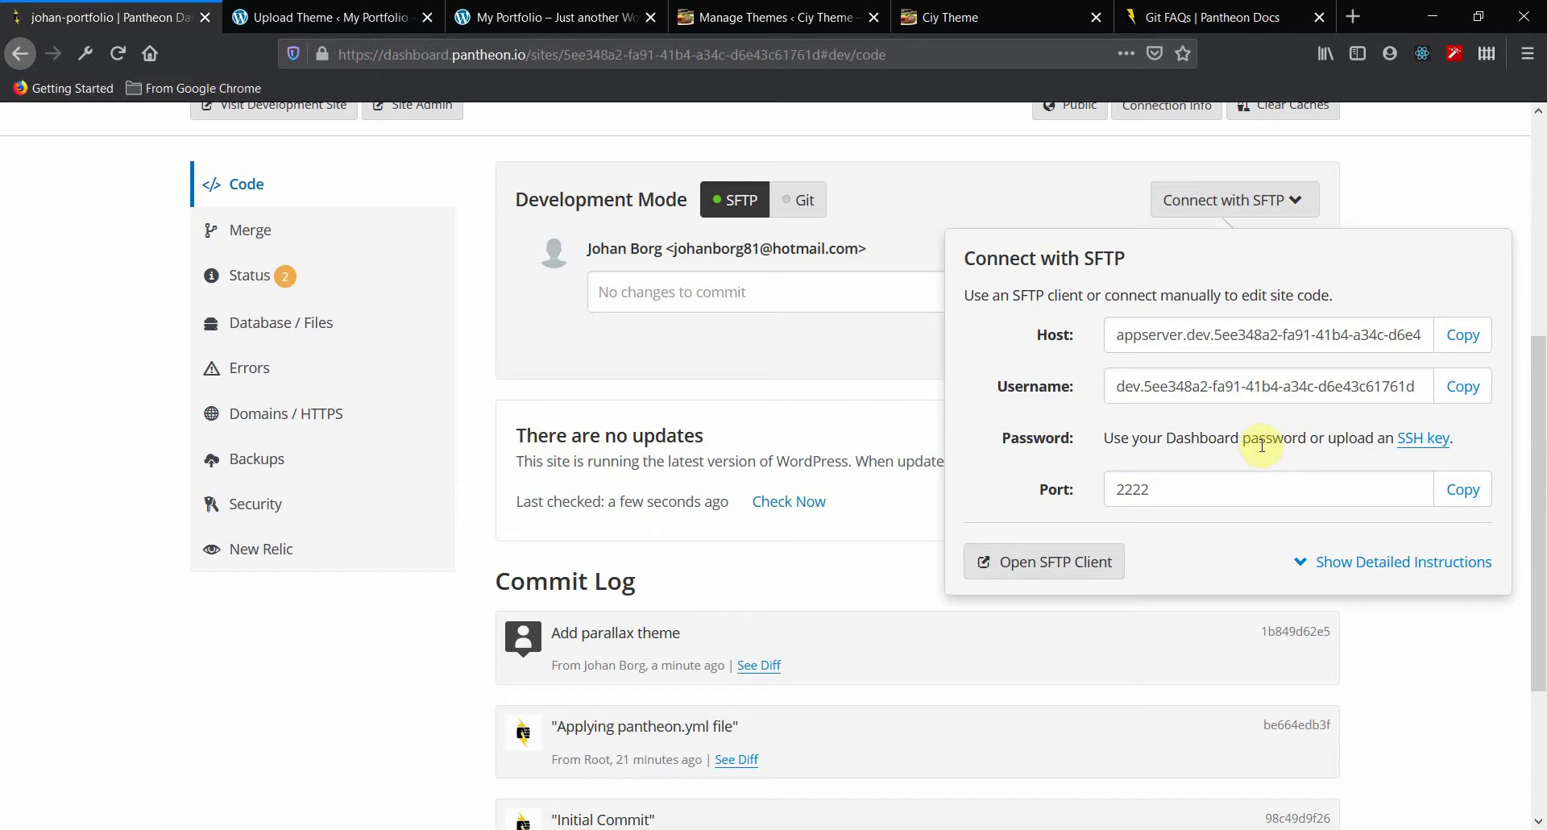
left_click(362, 17)
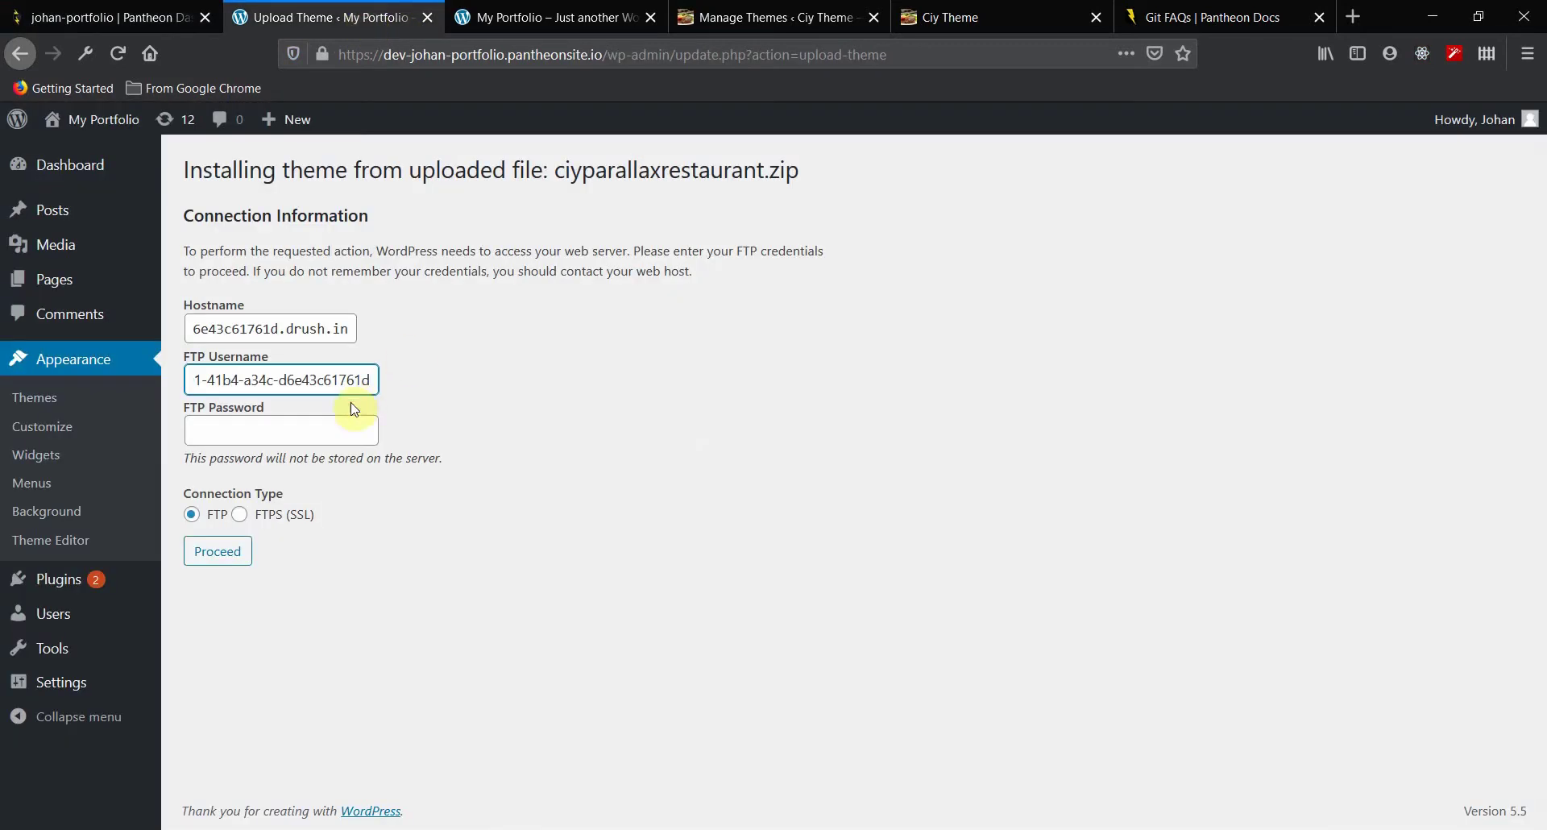
left_click(326, 427)
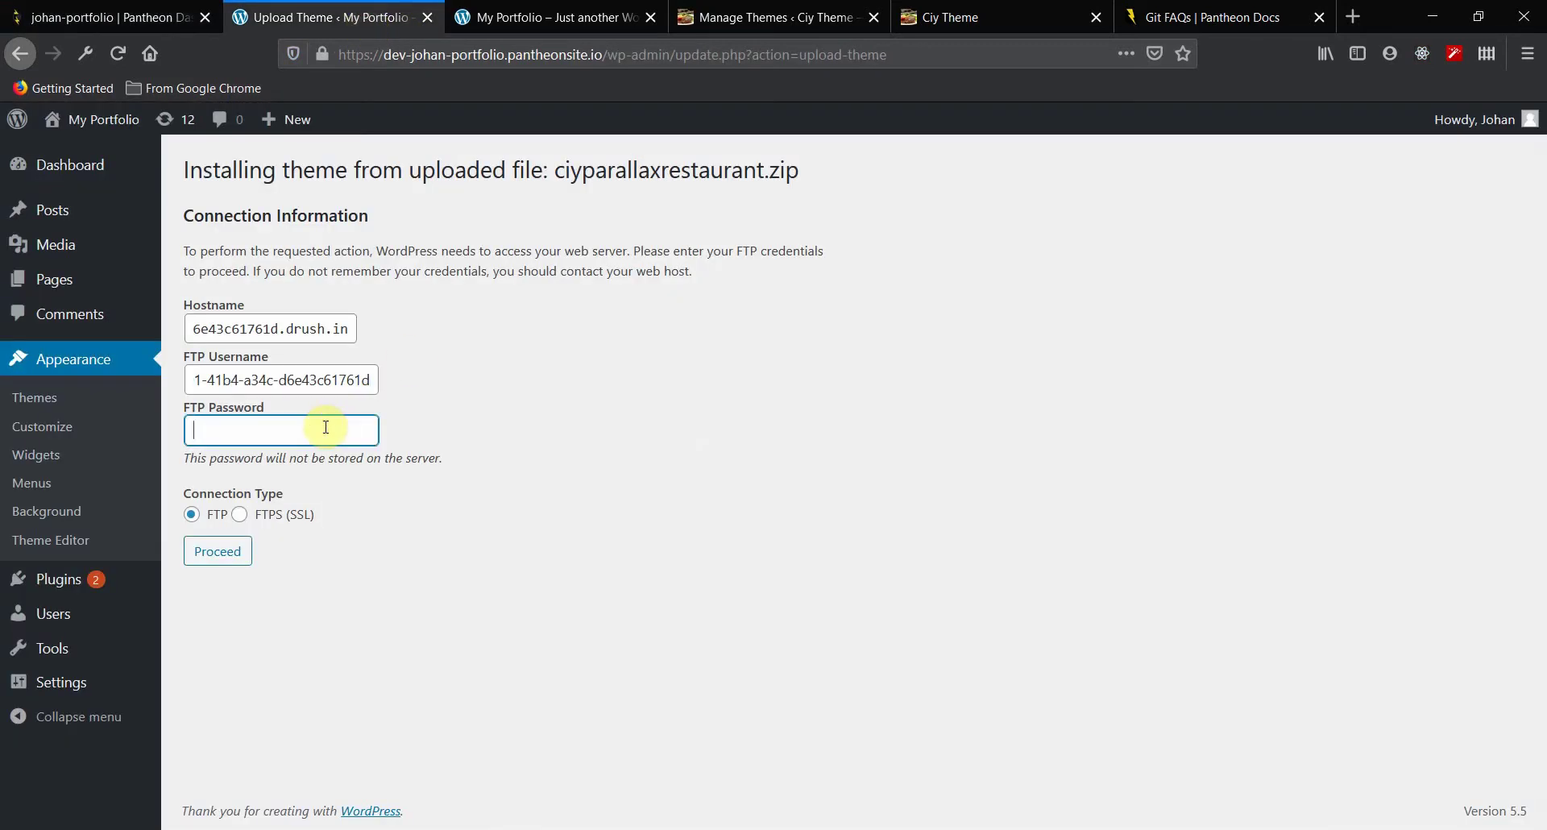
type("*")
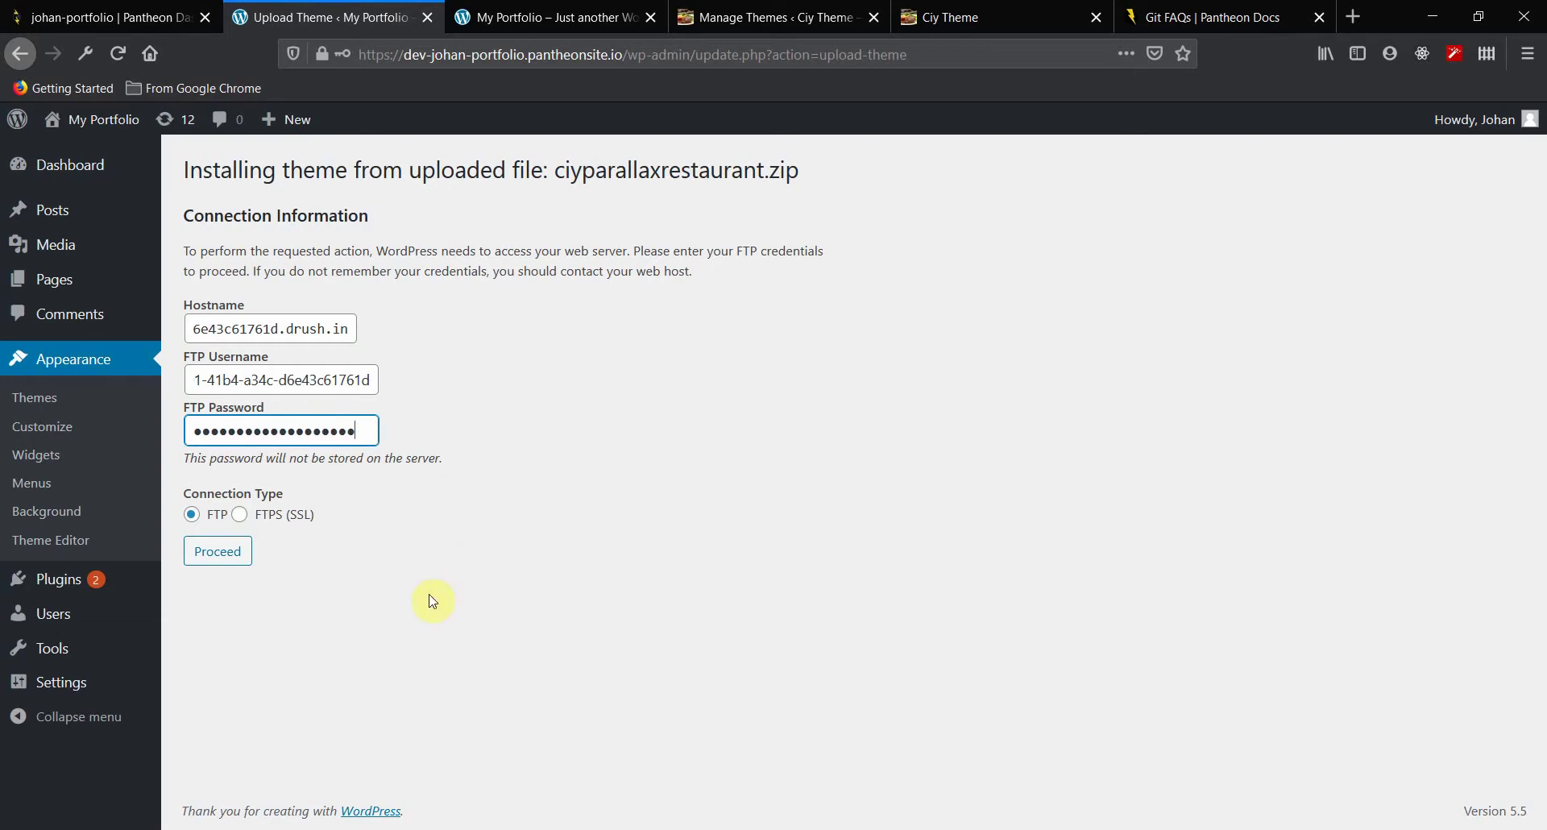
left_click(225, 563)
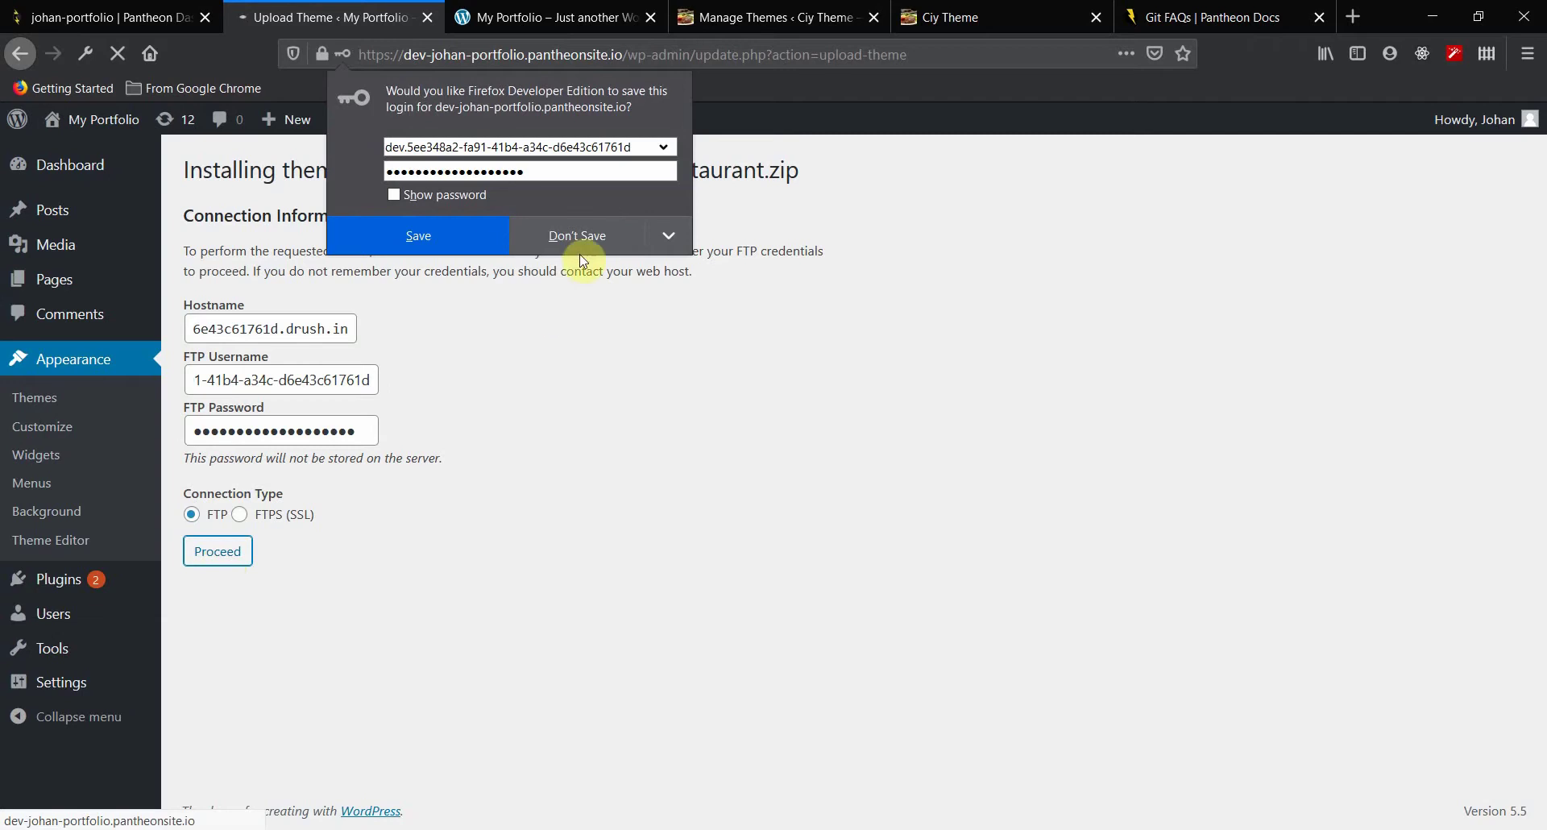
left_click(584, 244)
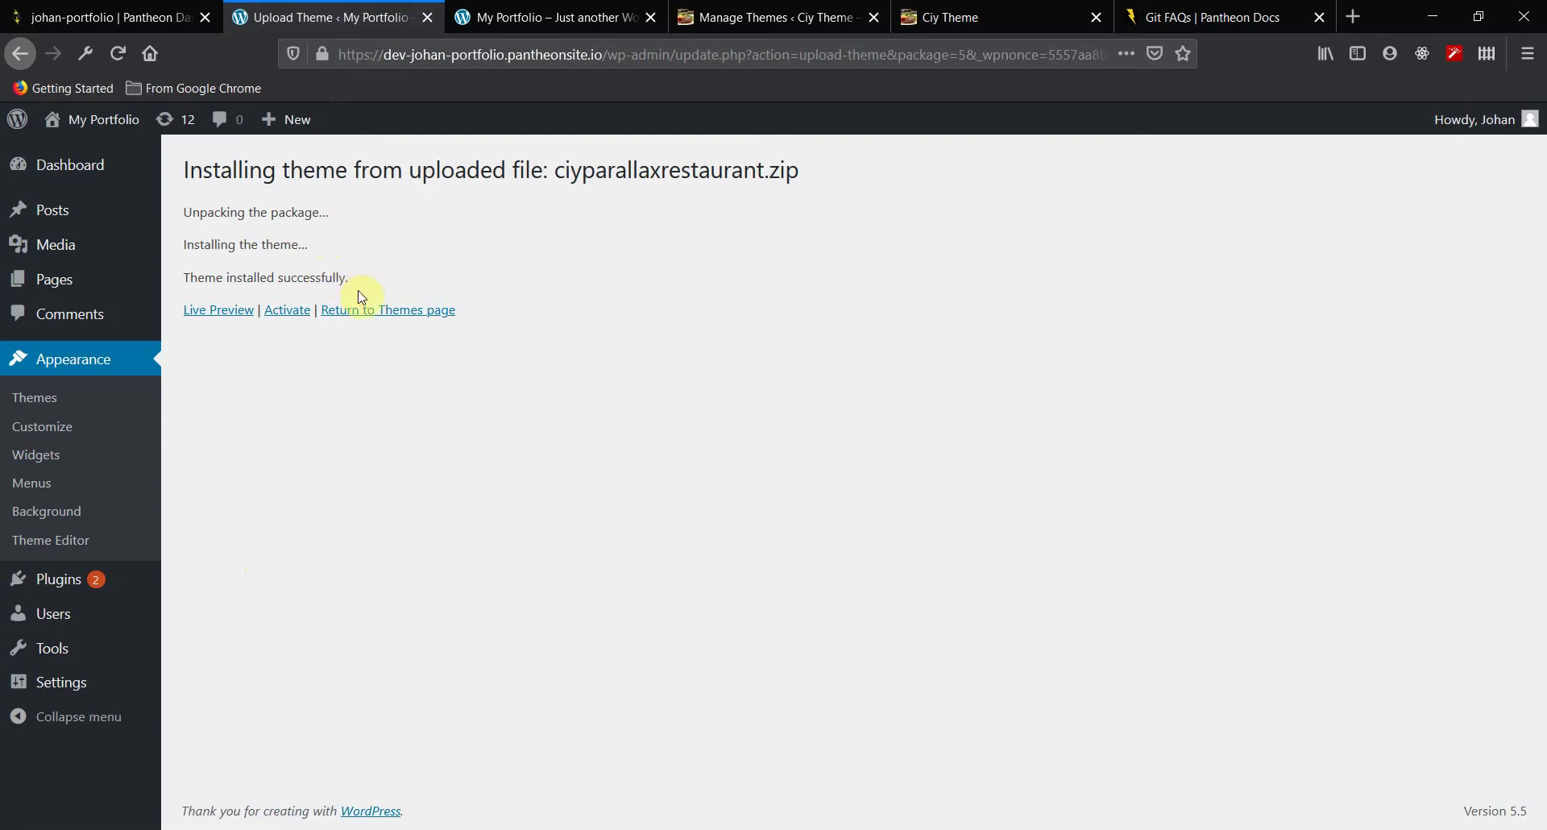
Step: Live preview the uploaded restaurant theme, look through its homepage, and activate and publish it
left_click(233, 316)
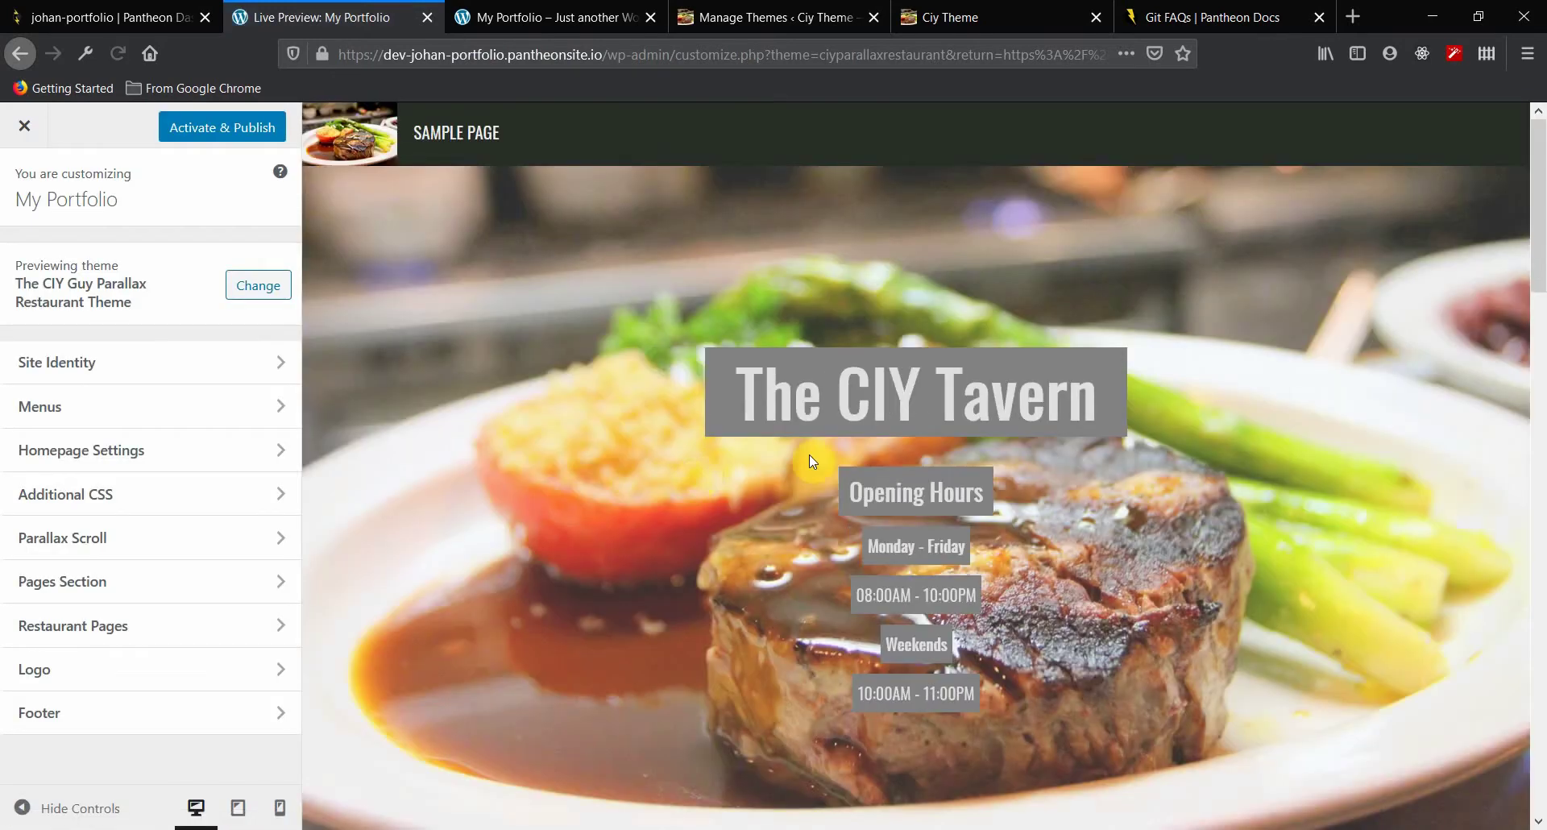
scroll(810, 457, "down", 10)
scroll(809, 460, "down", 4)
scroll(809, 460, "up", 15)
left_click(209, 143)
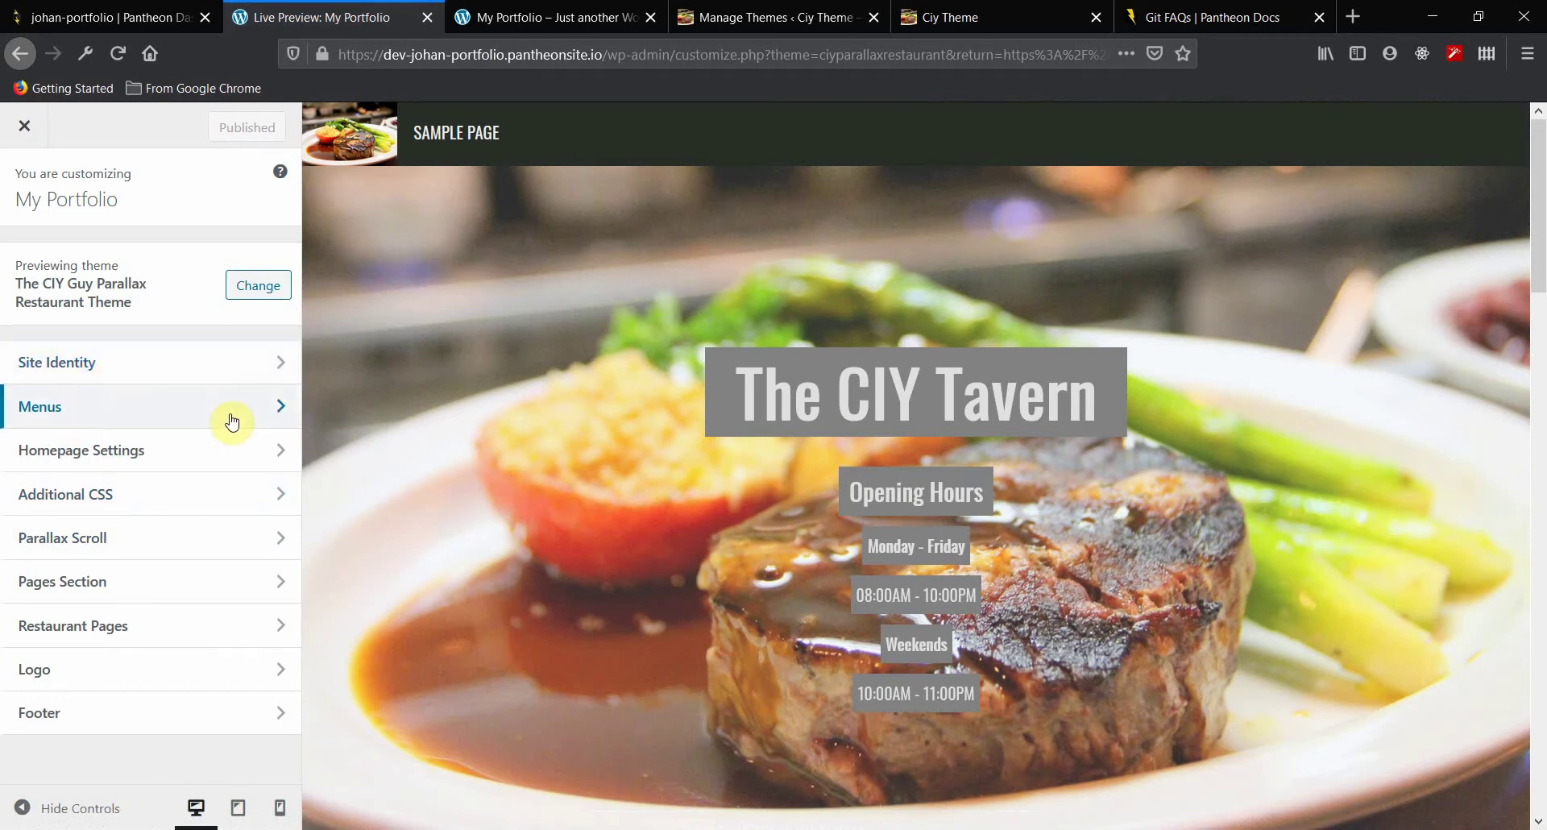
Step: Review the theme's Parallax Scroll settings for homepage images, headers, introduction text and restaurant locations, and close the customizer
left_click(253, 536)
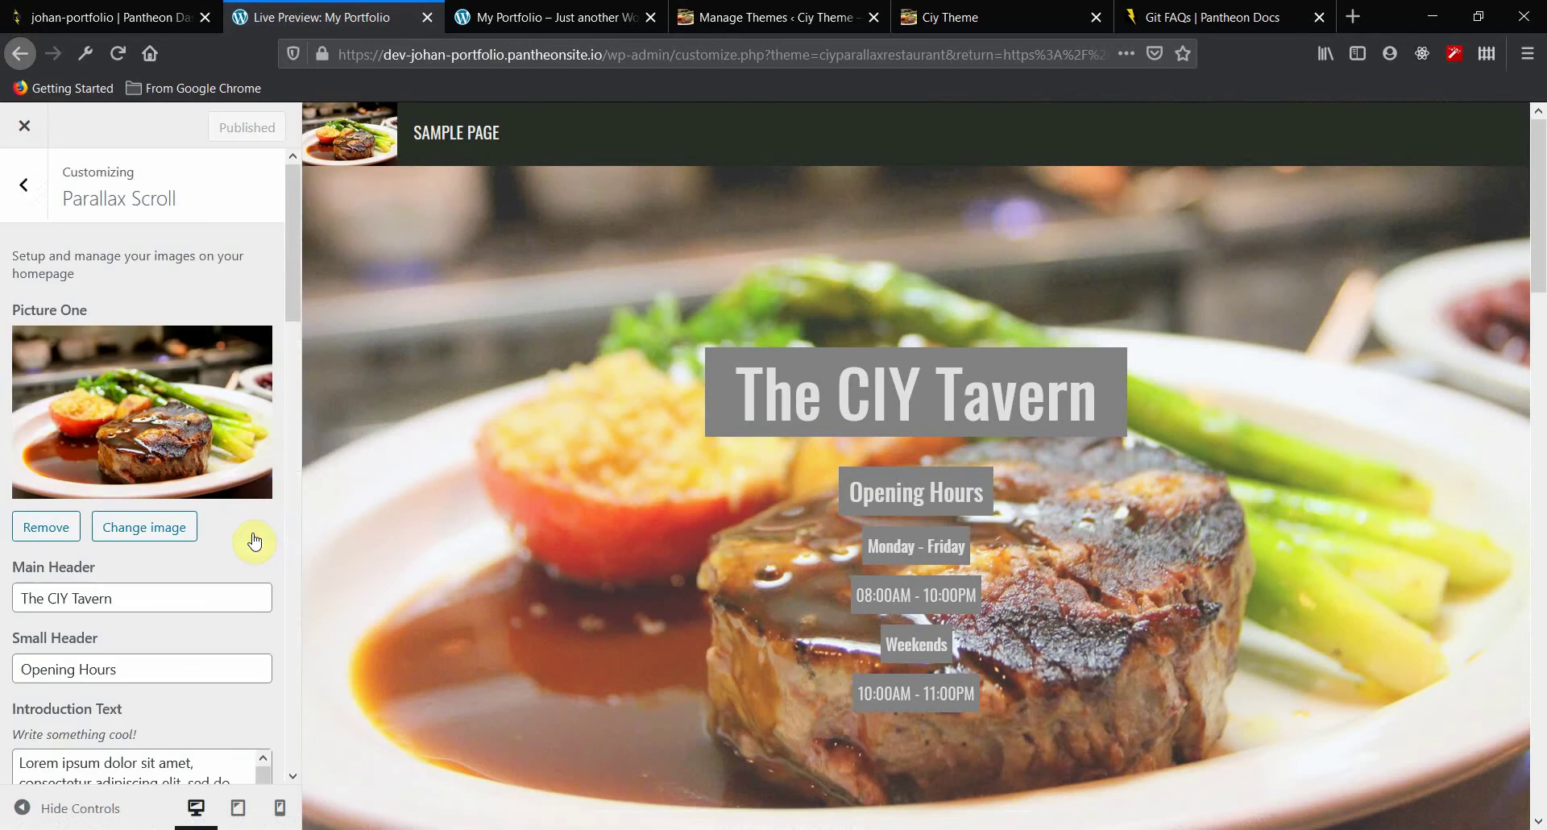
scroll(242, 564, "down", 15)
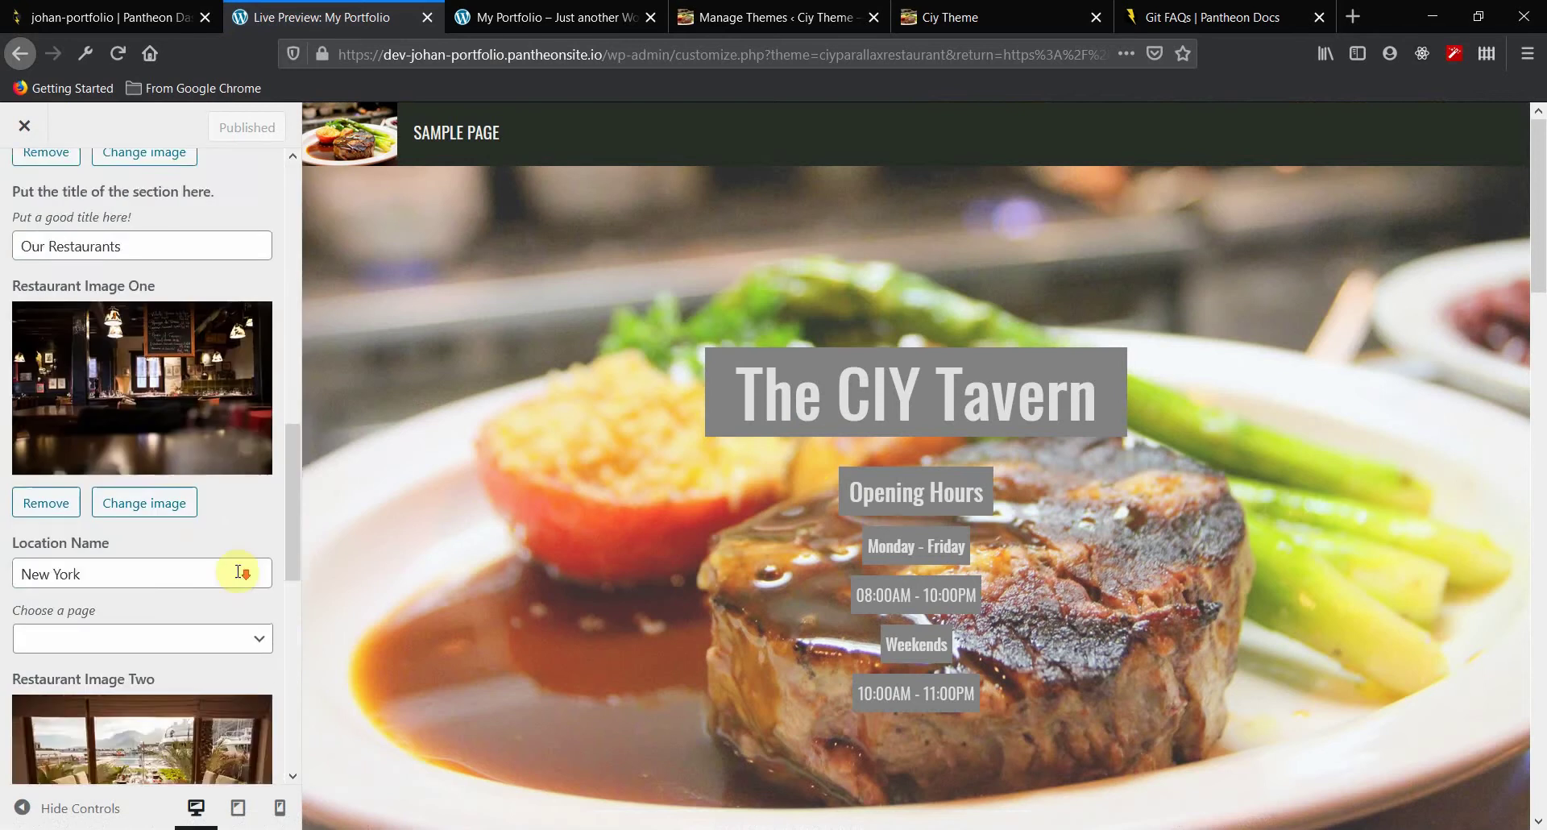
scroll(238, 578, "up", 12)
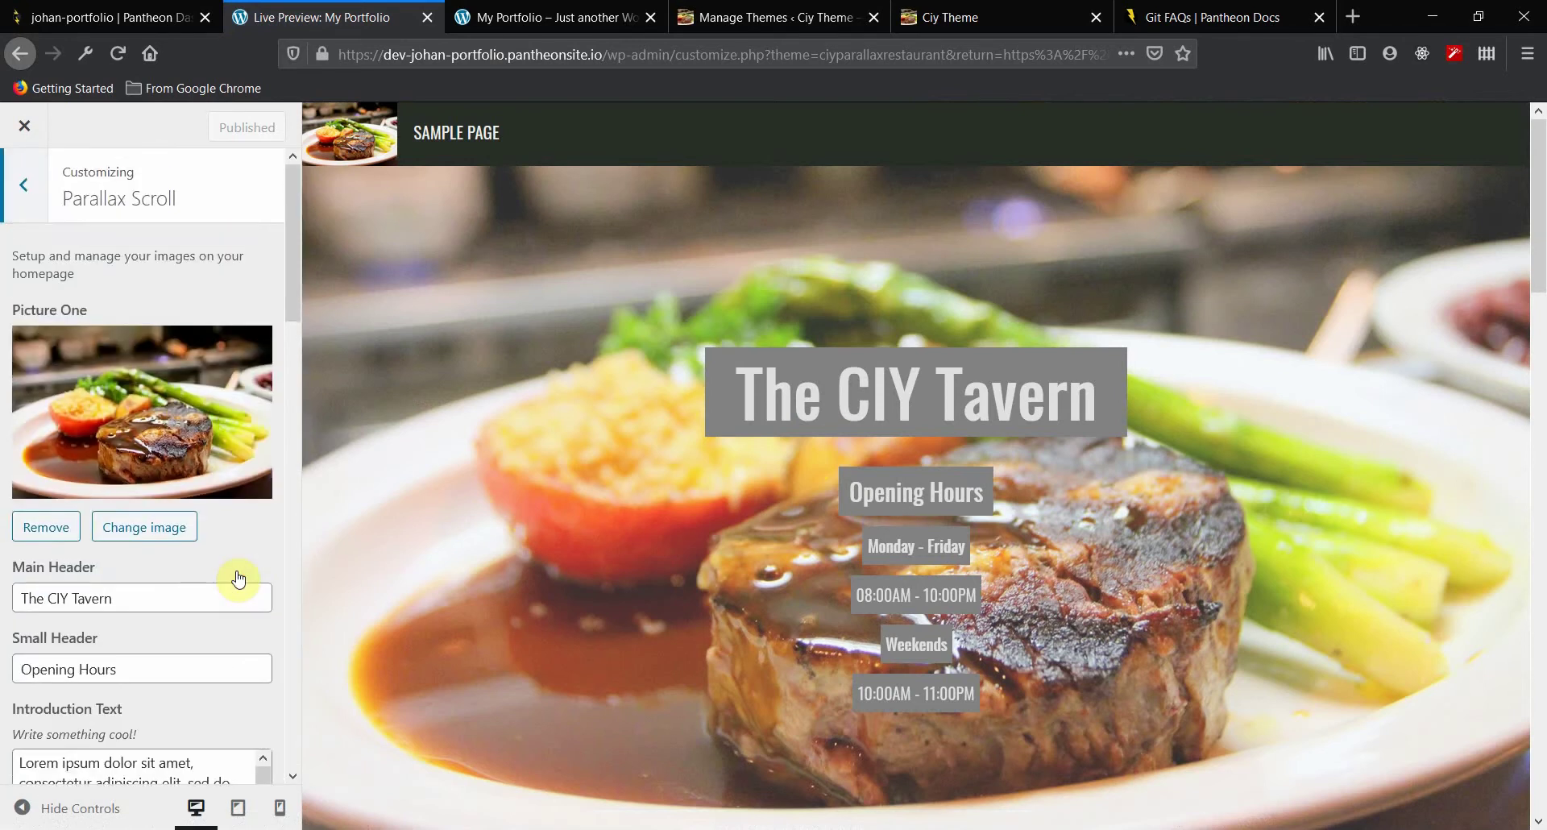
scroll(238, 578, "down", 3)
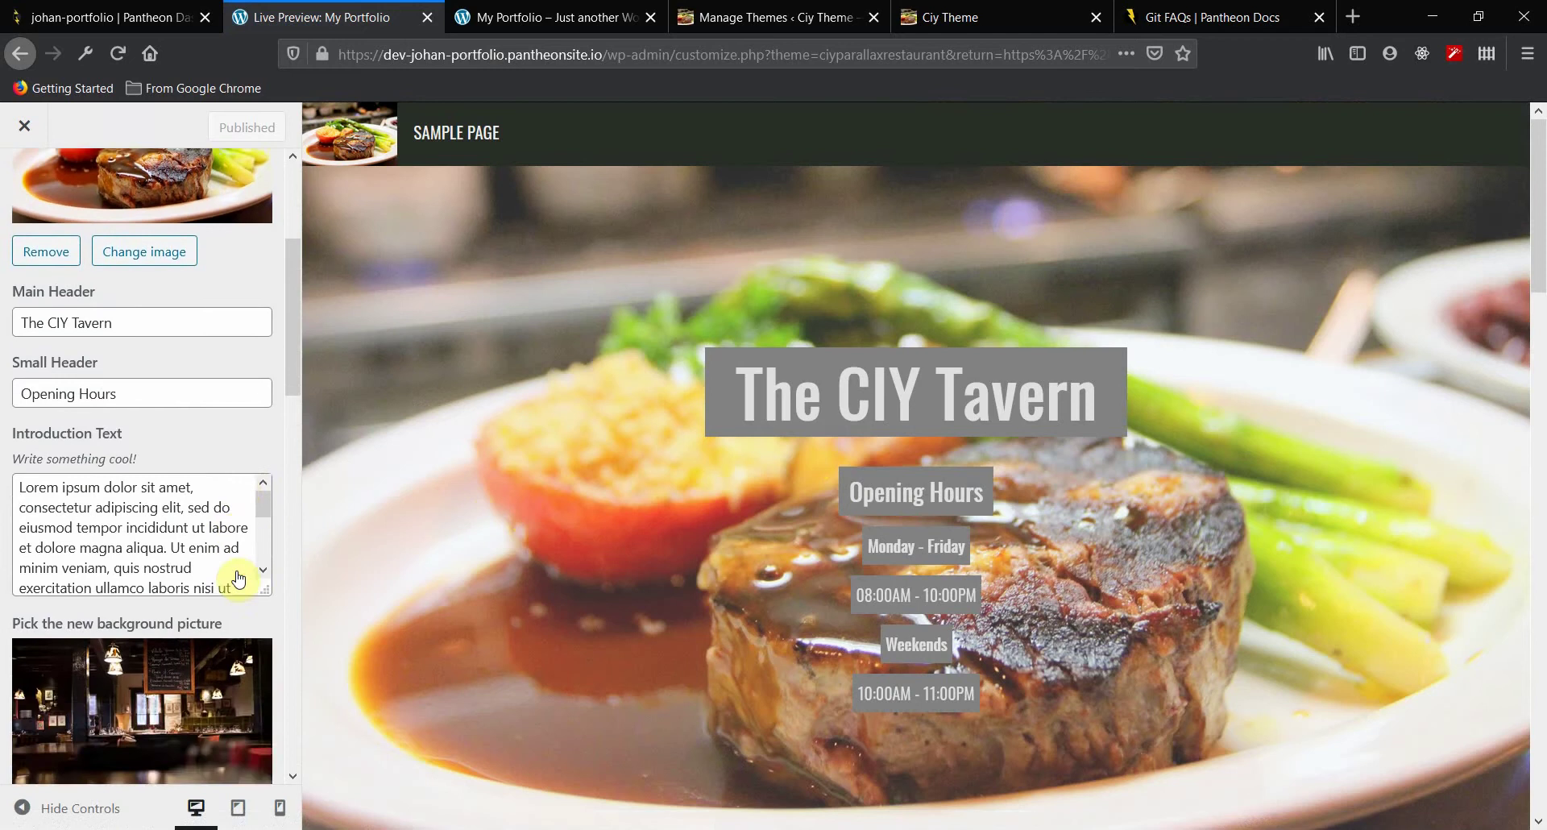
scroll(238, 569, "down", 10)
scroll(238, 570, "up", 15)
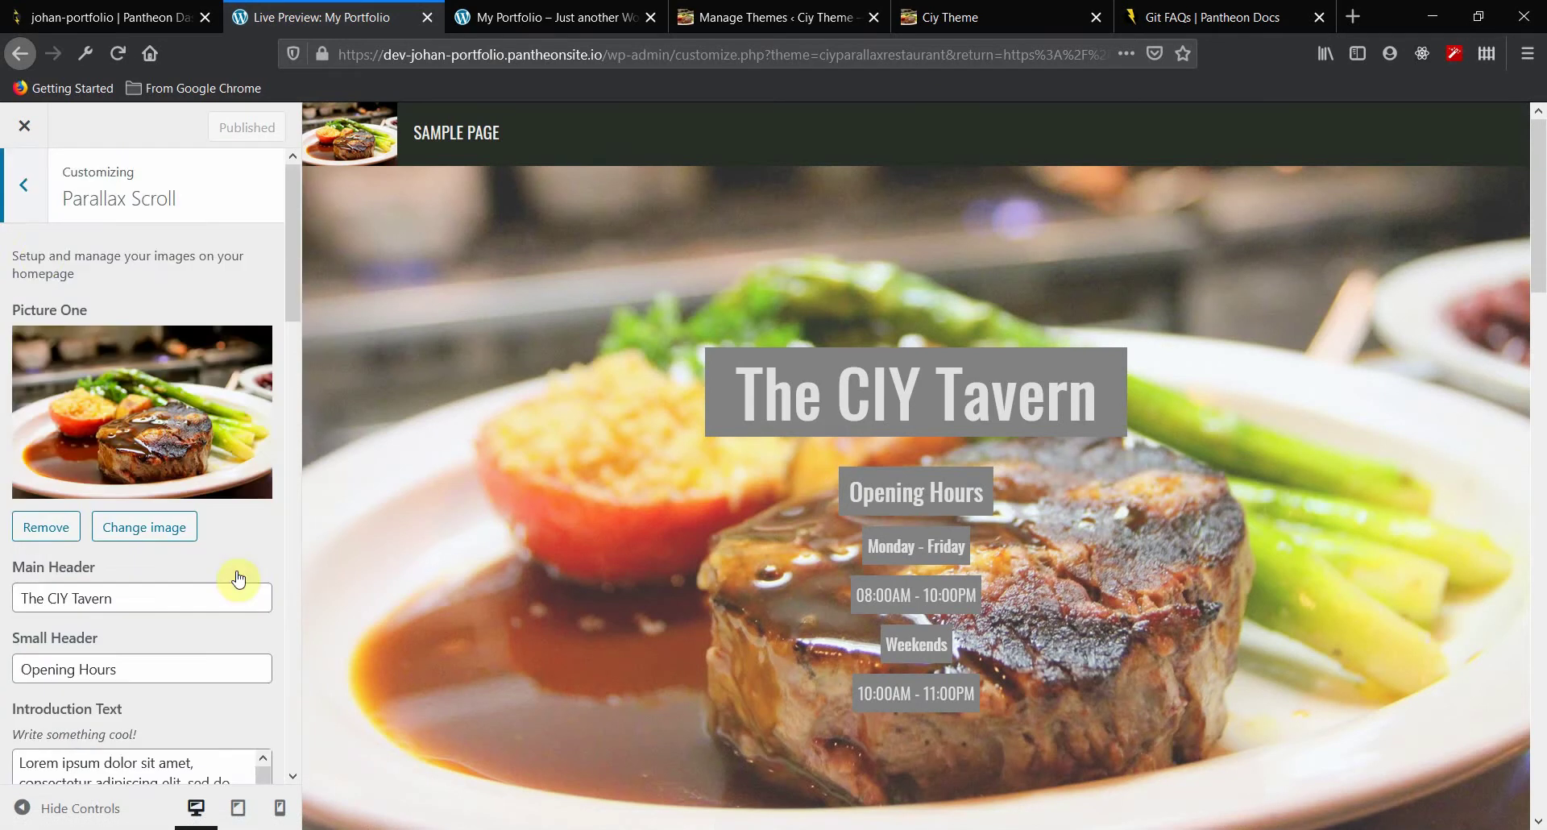
left_click(28, 219)
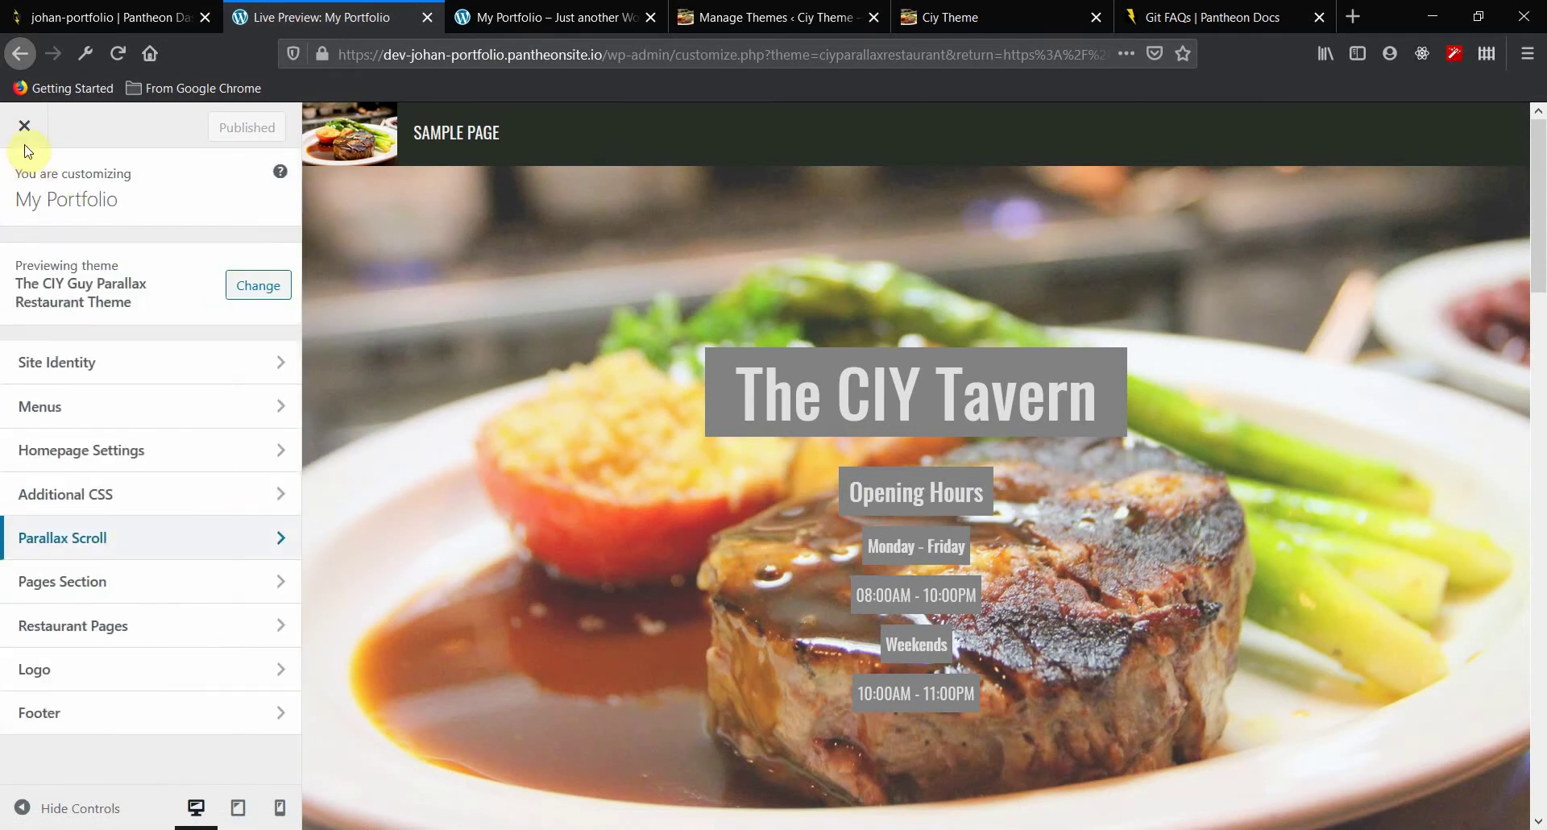
left_click(25, 142)
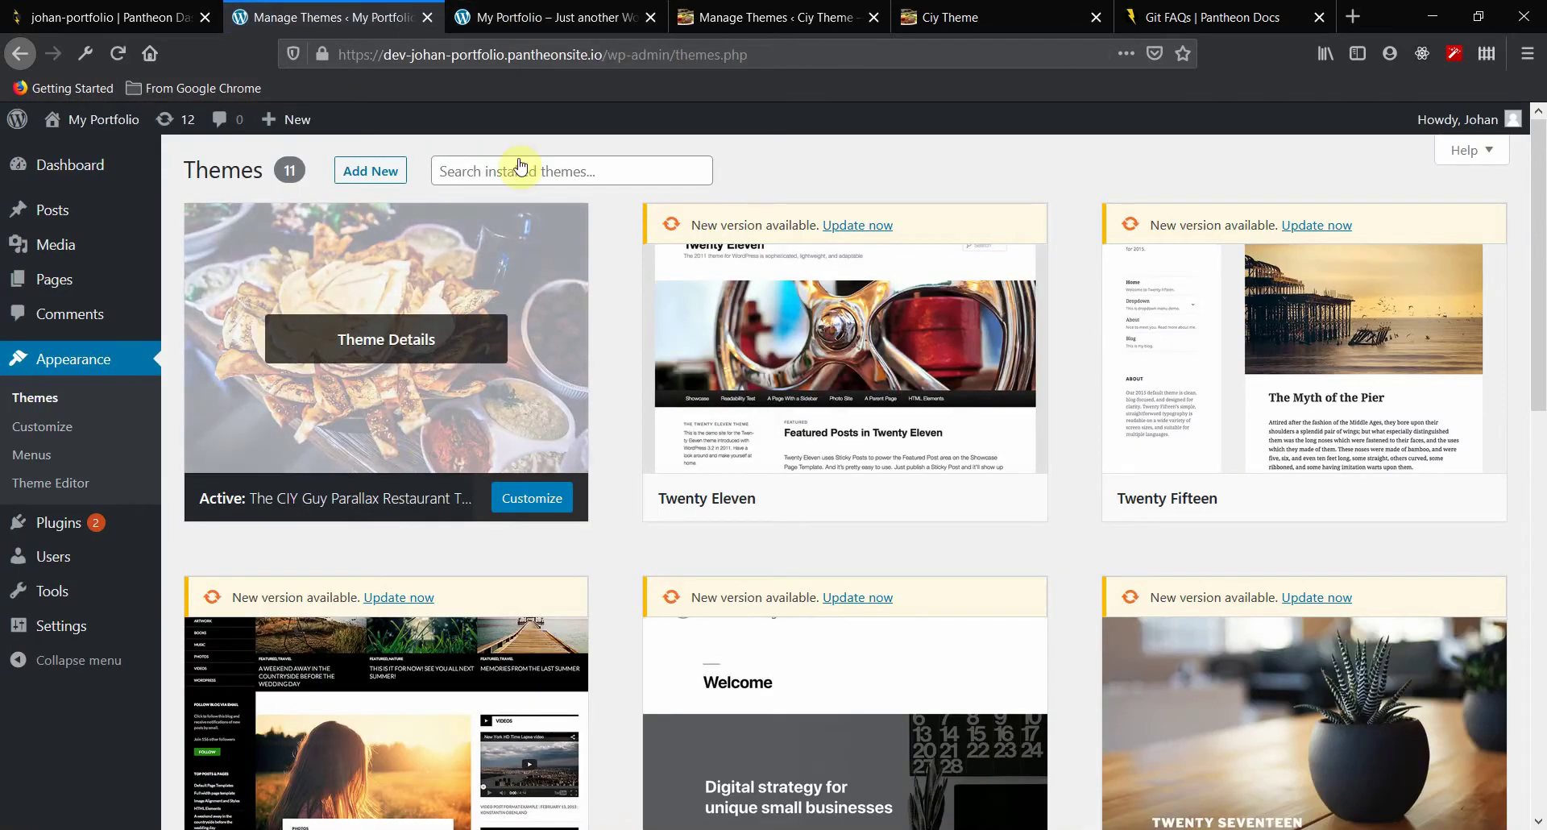
Step: Reload the live My Portfolio site with the activated theme and look through its homepage to the Our Restaurants section
left_click(531, 24)
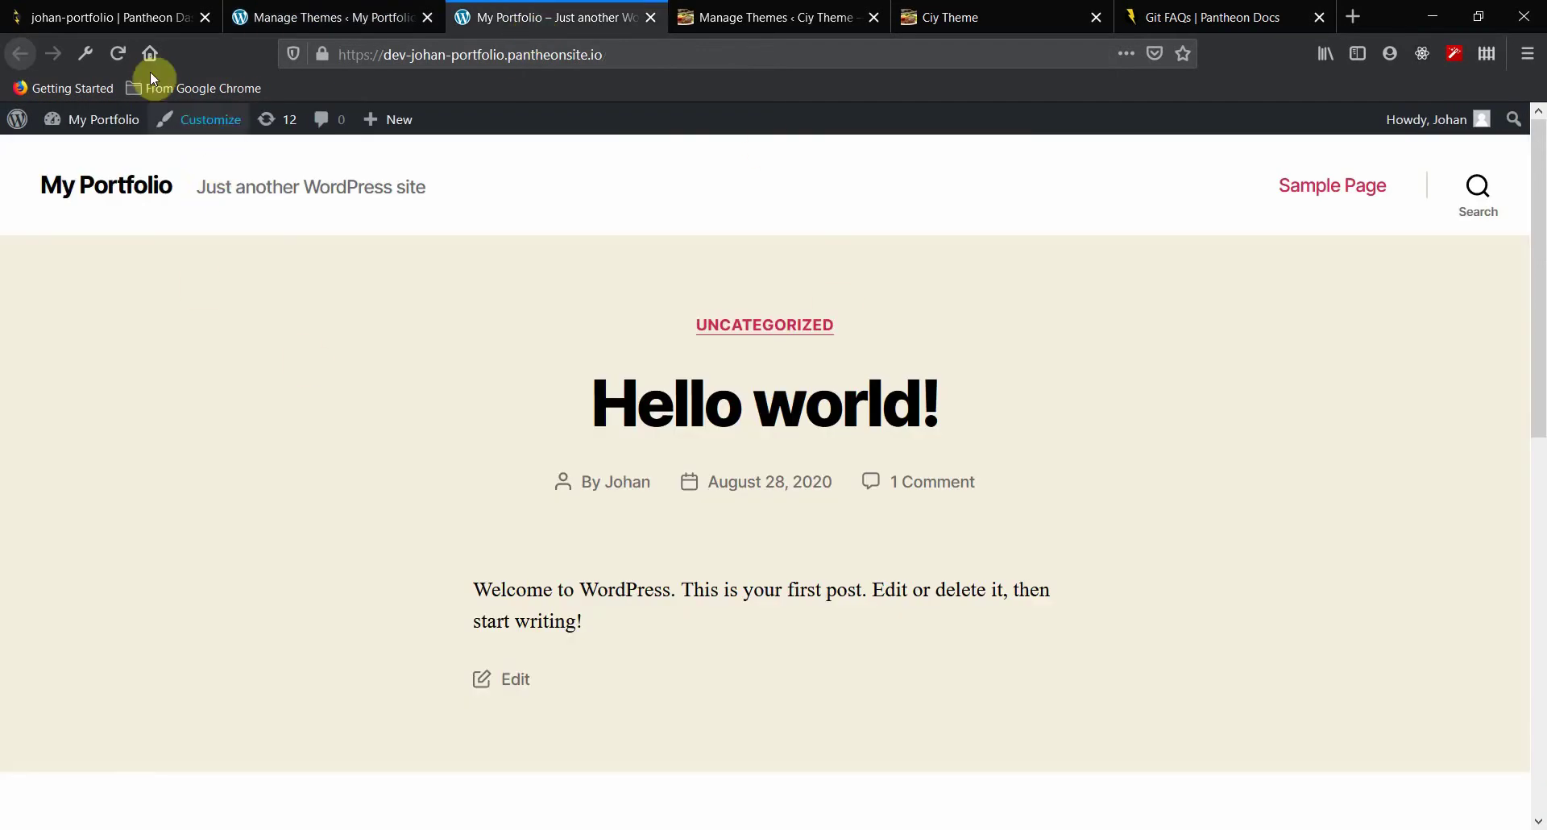
left_click(118, 59)
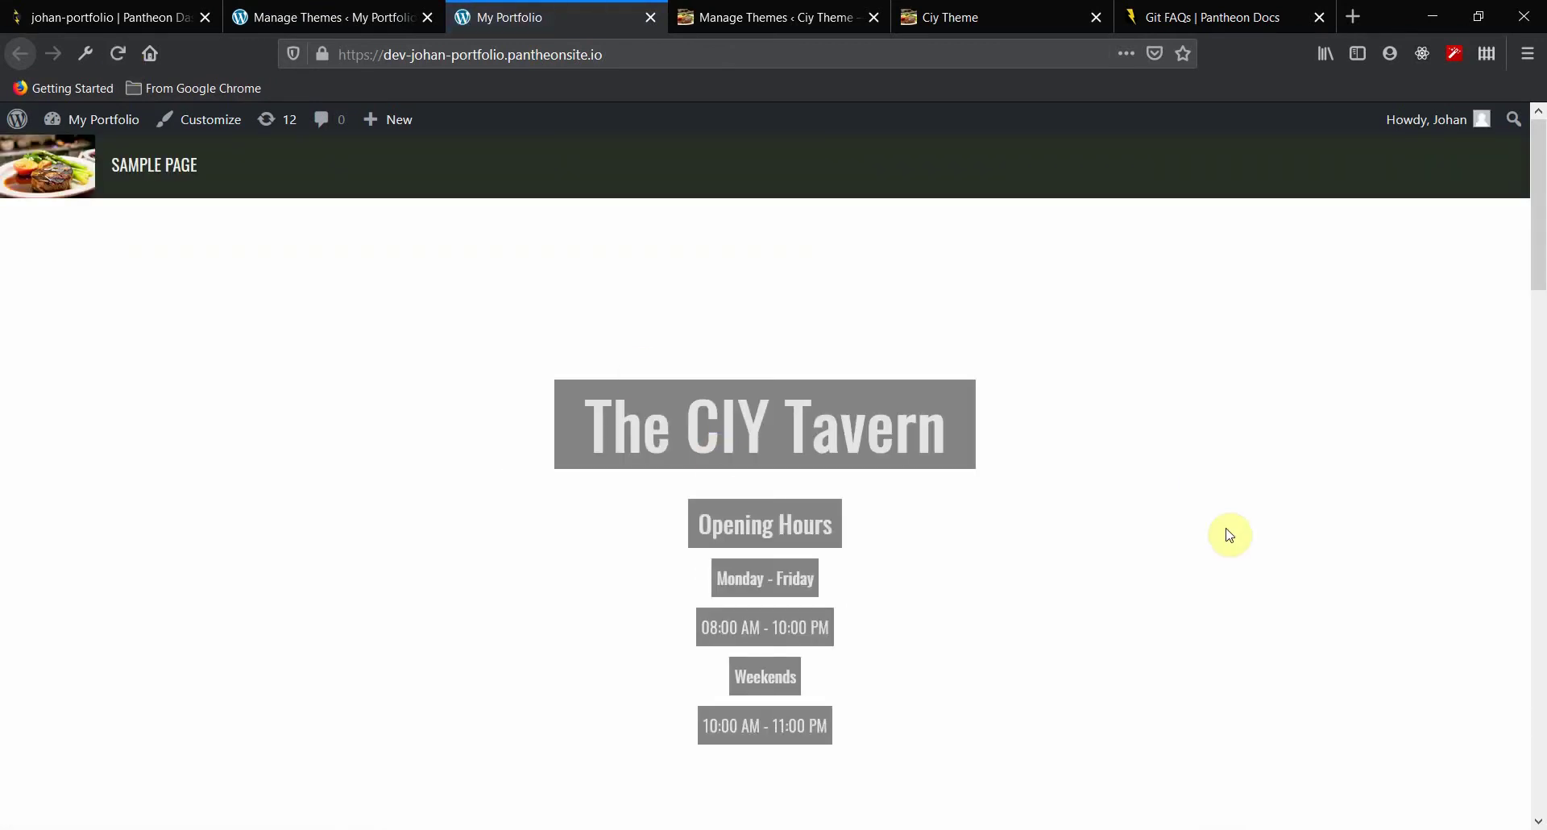
scroll(1293, 611, "down", 5)
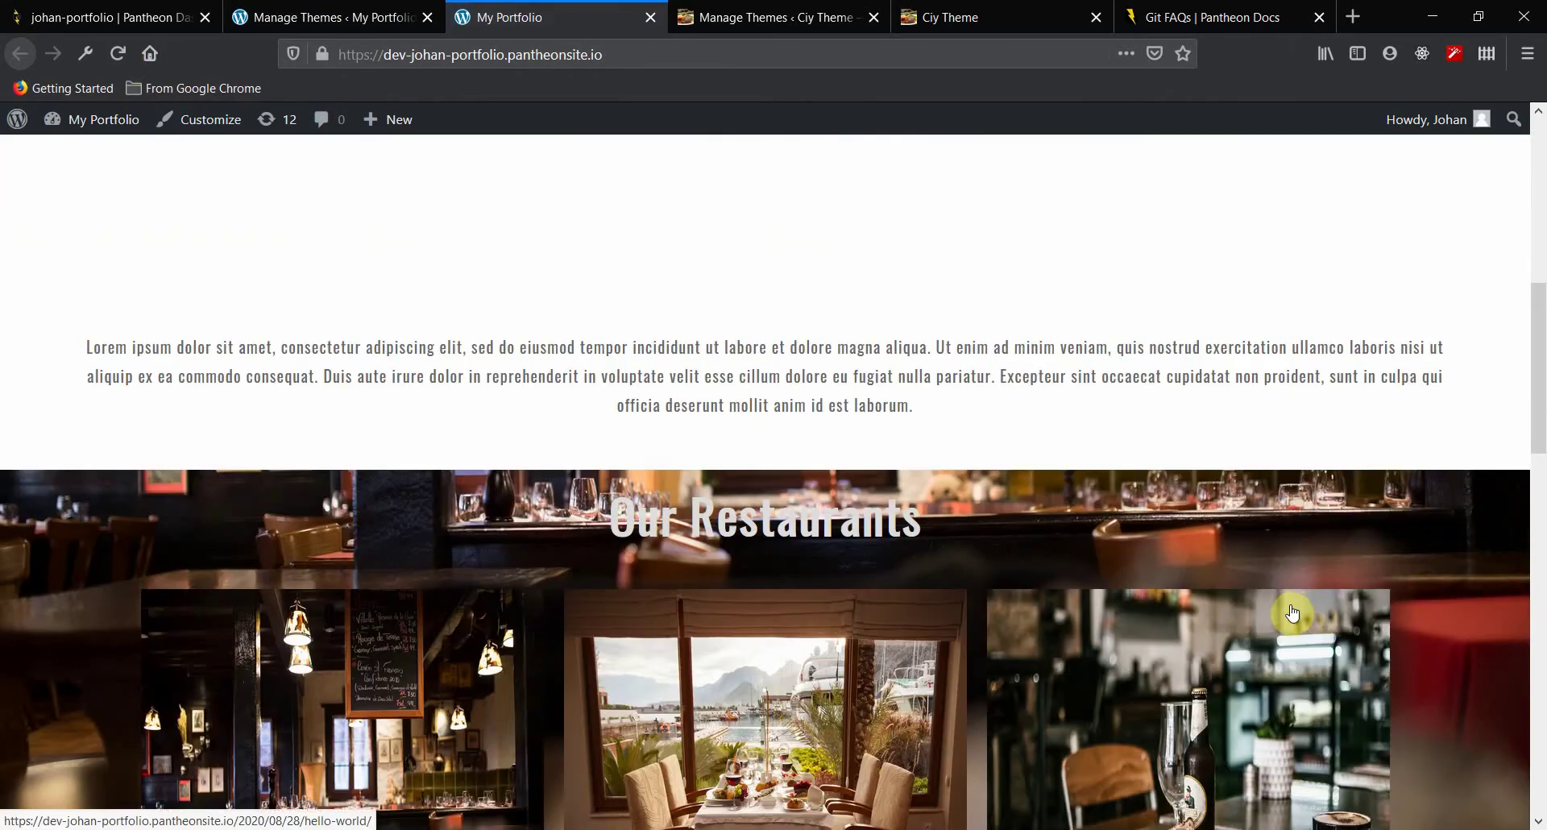
scroll(1293, 611, "down", 2)
scroll(1295, 610, "up", 8)
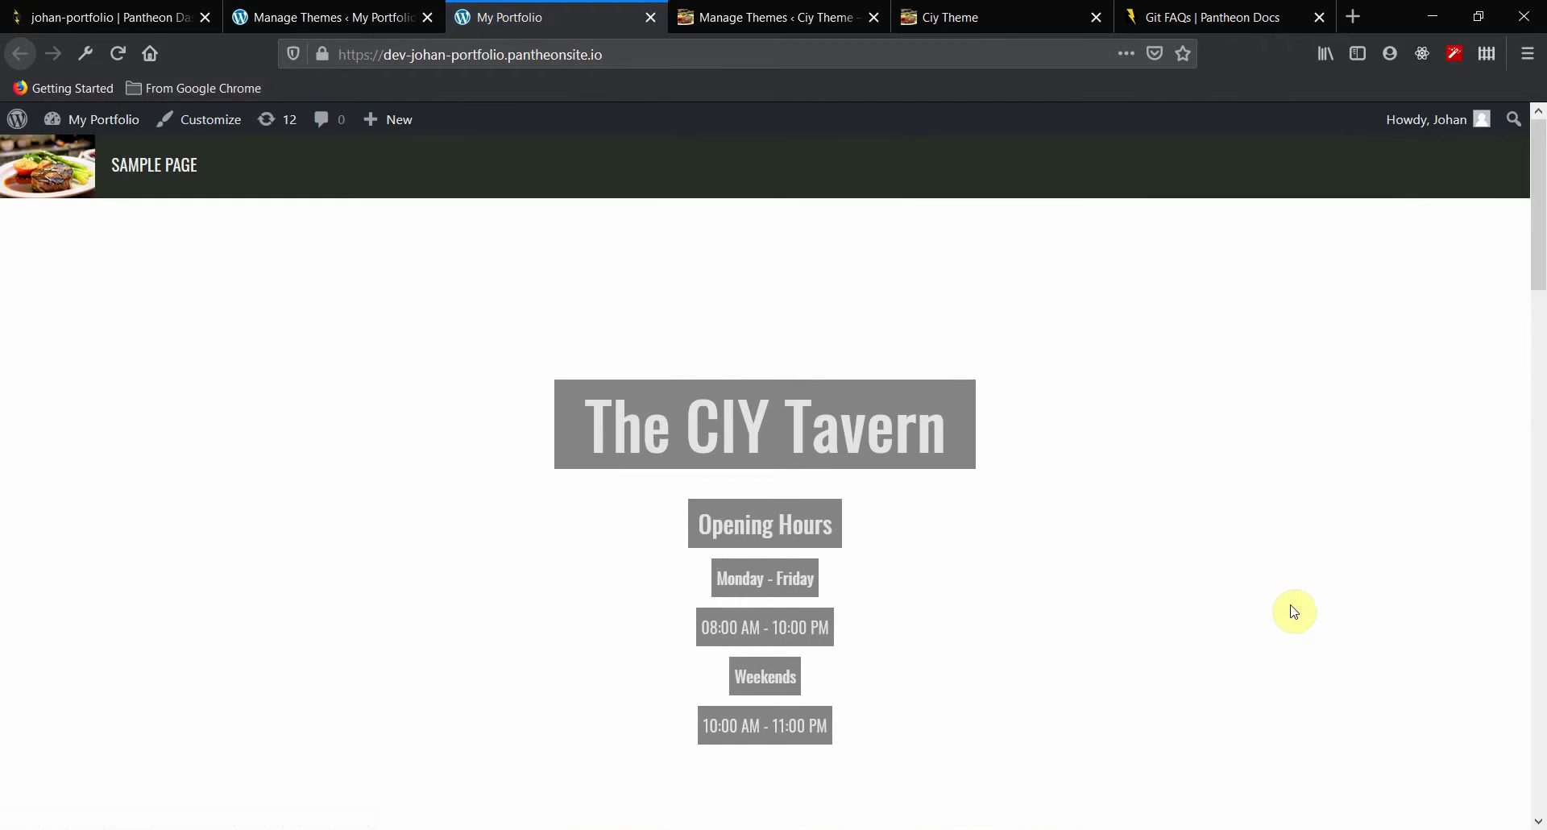
Step: Refresh the live homepage once more and check the whole page from the header down to the footer
left_click(119, 55)
scroll(1157, 532, "down", 10)
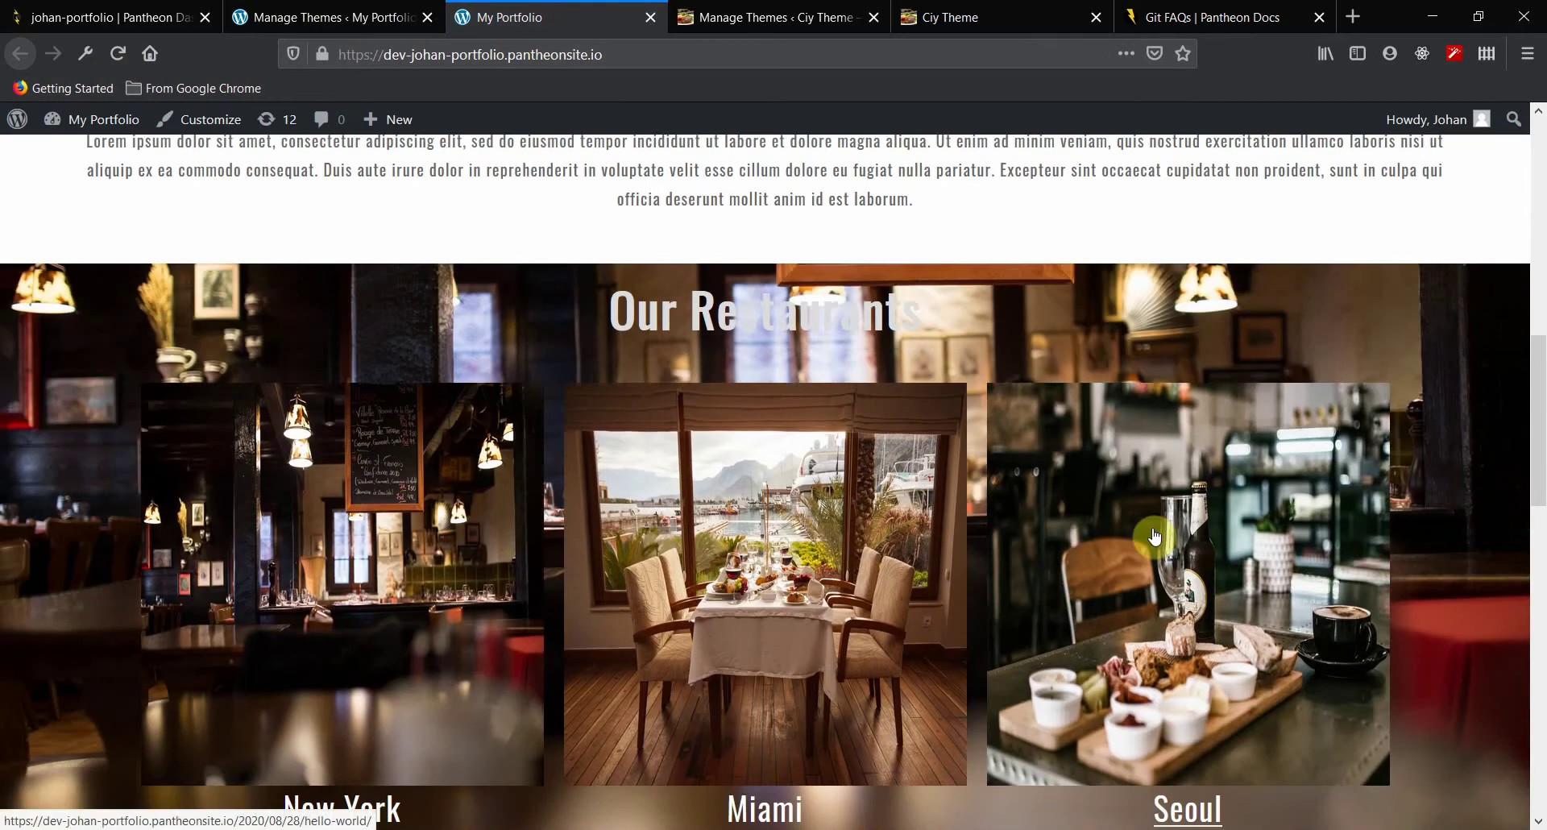
scroll(1180, 406, "up", 10)
scroll(1184, 408, "down", 20)
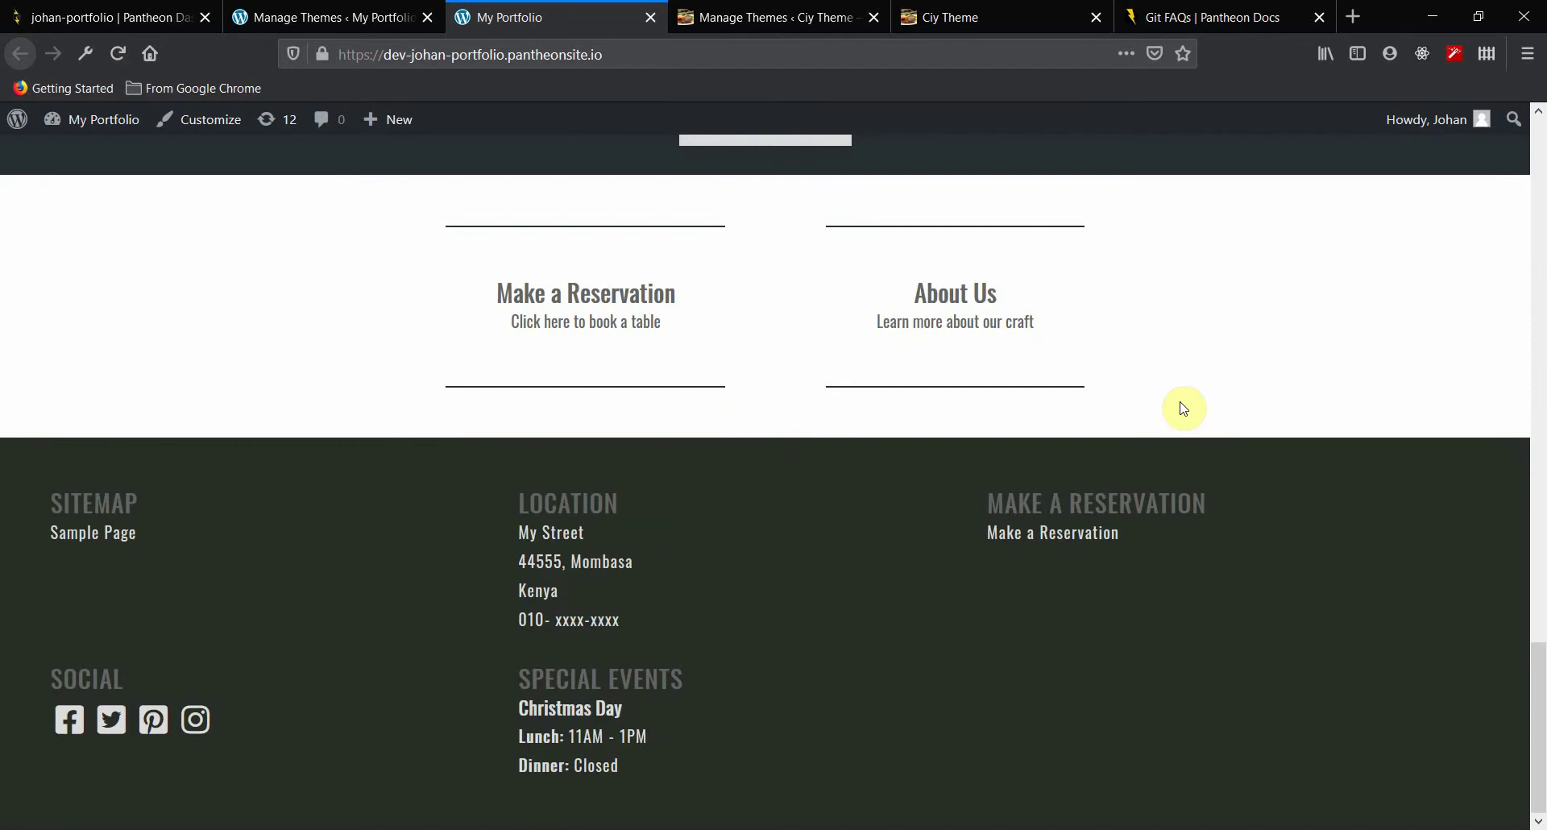
scroll(1183, 408, "up", 20)
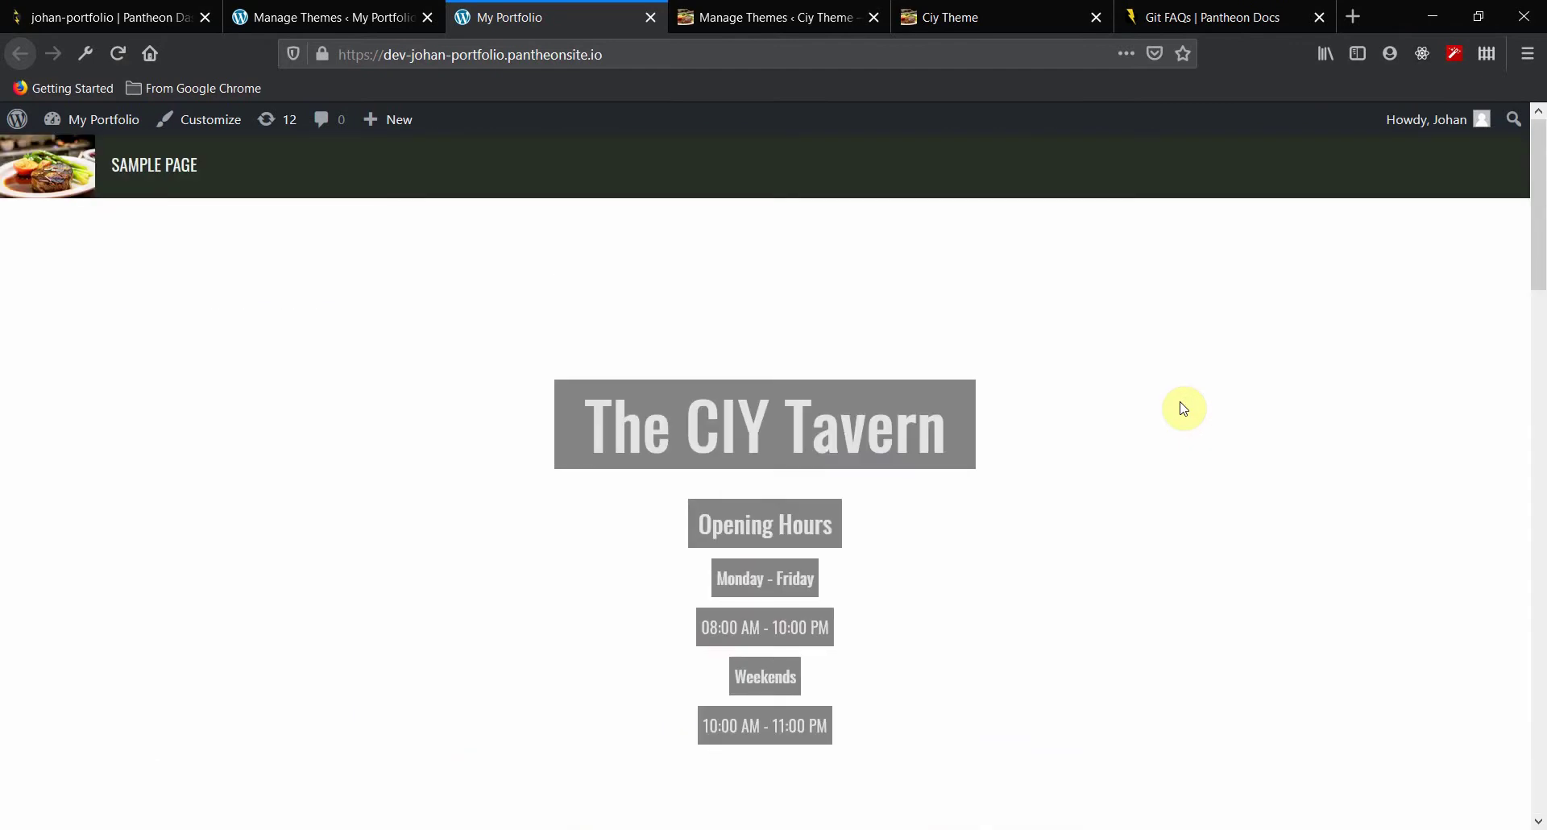